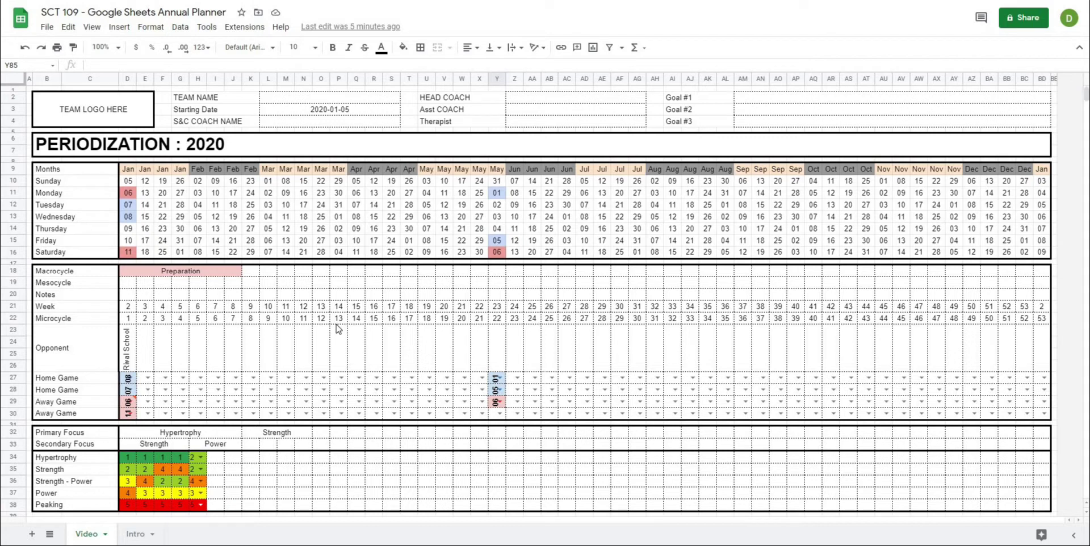
Step: Enable the Teko font in the list of available fonts with the Team Name, Starting Date and S&C Coach Name labels selected
scroll(338, 329, "down", 6)
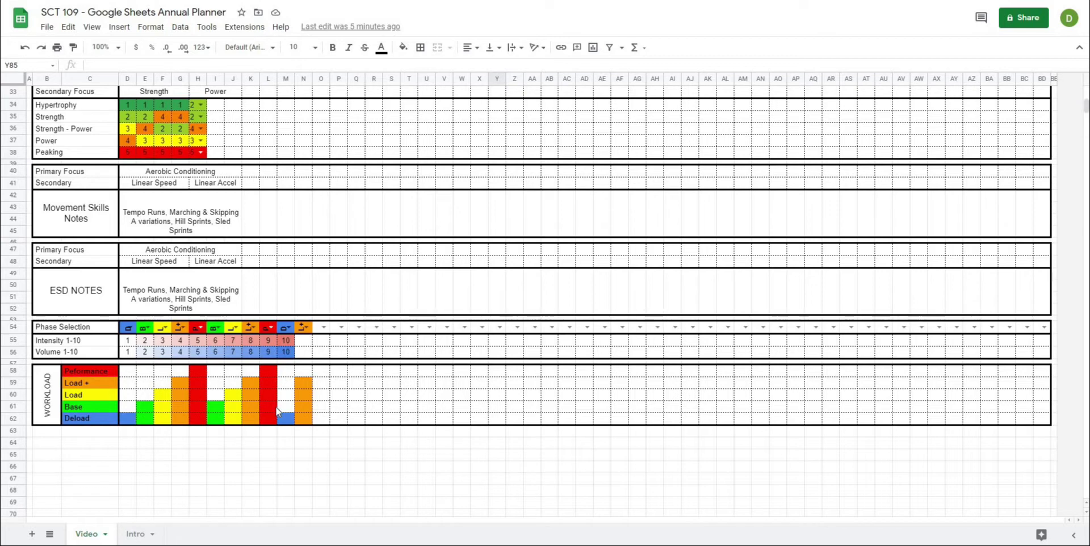
scroll(278, 412, "up", 10)
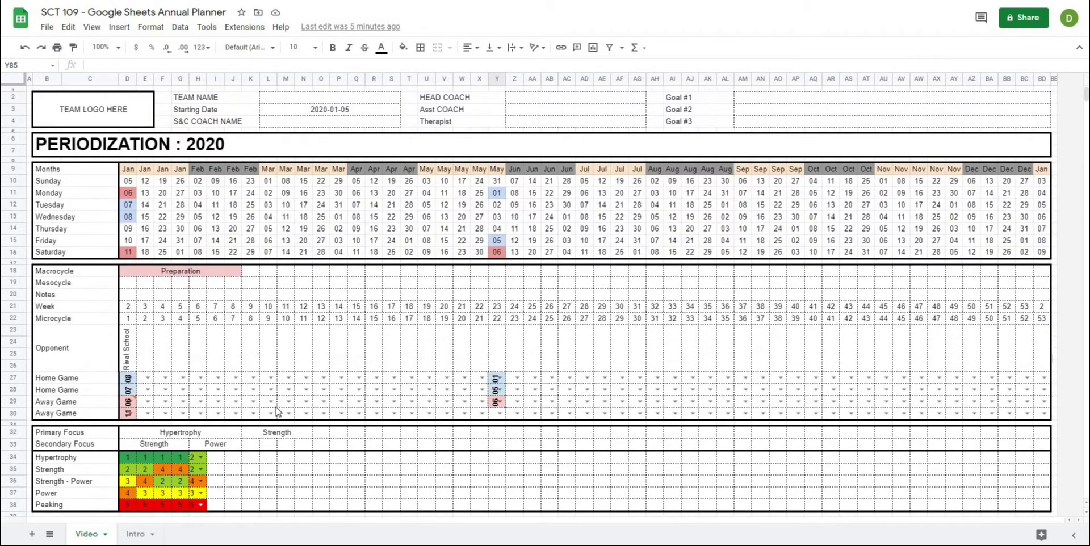
left_click(198, 101)
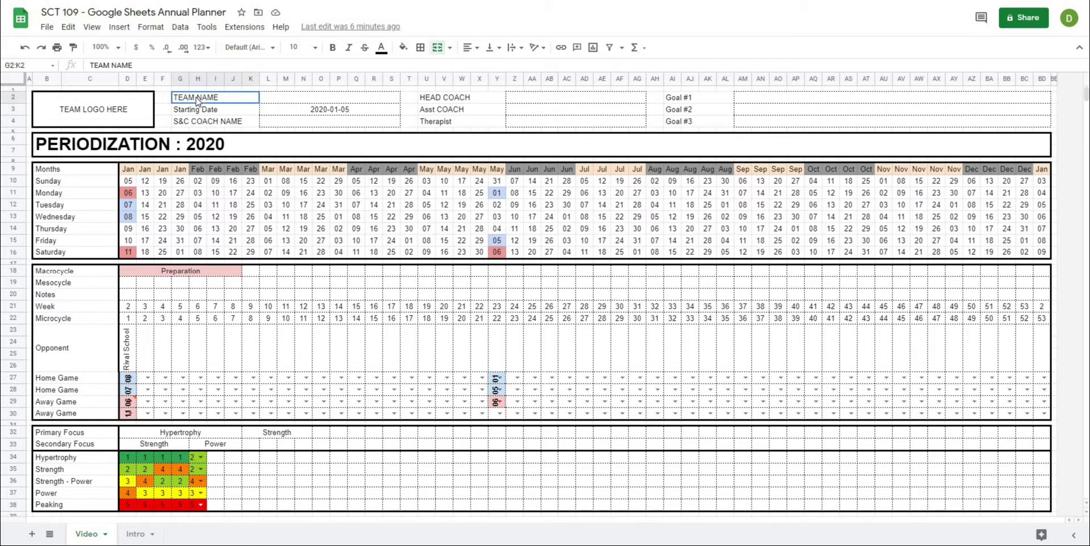
left_click_drag(197, 101, 198, 122)
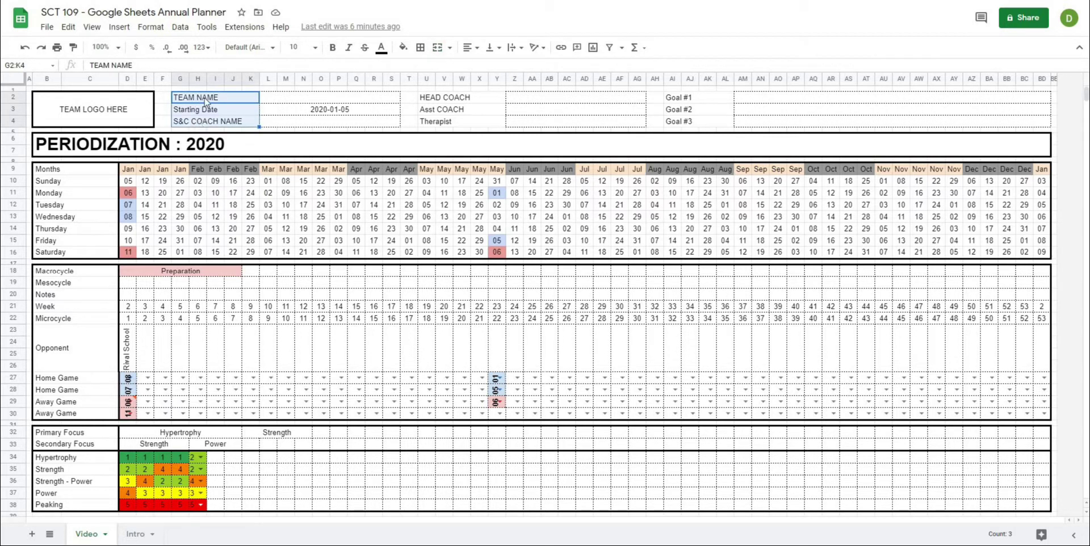
left_click(273, 48)
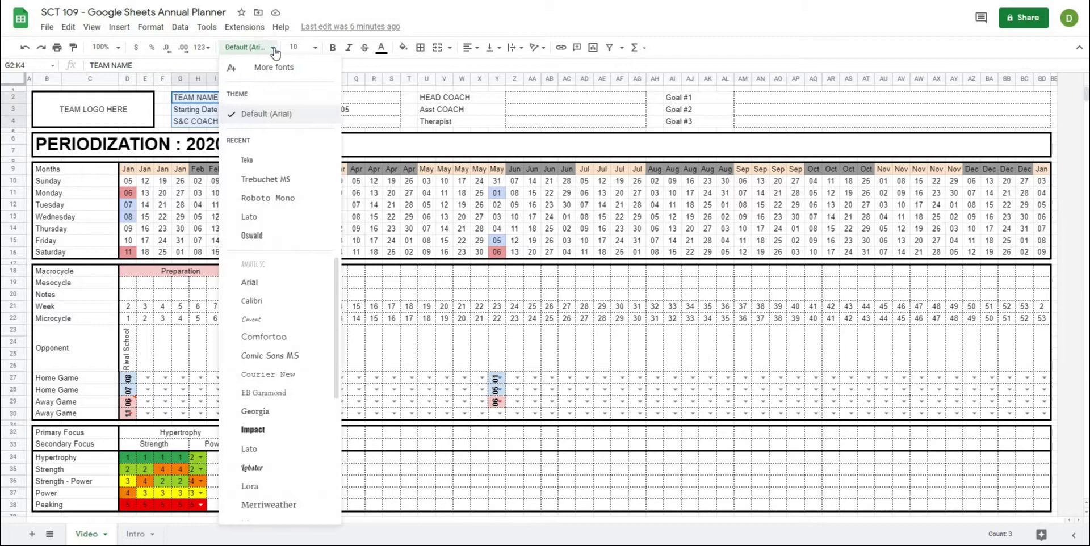
left_click(244, 70)
double_click(335, 143)
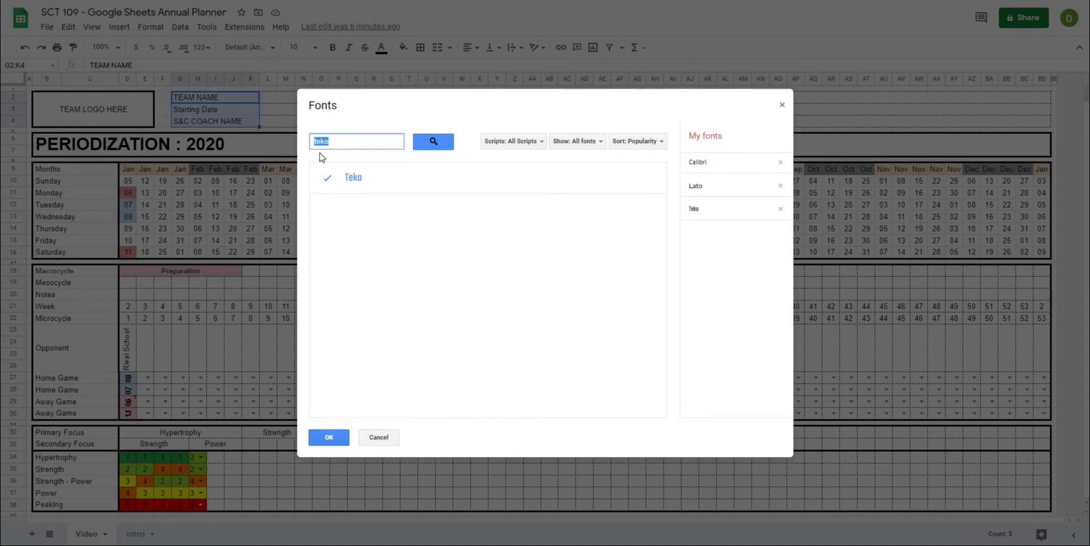
left_click(351, 184)
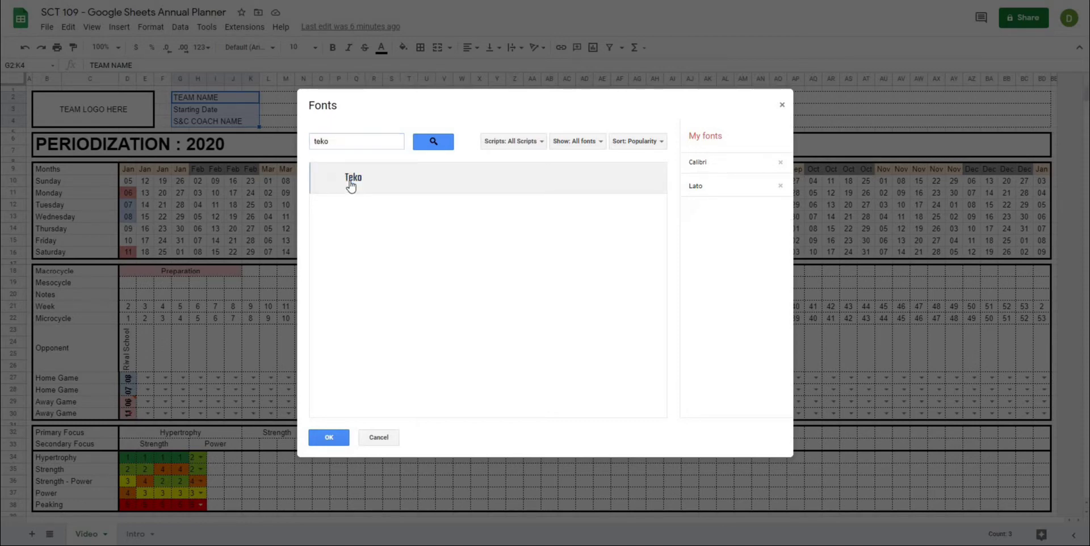
left_click(351, 185)
left_click(329, 437)
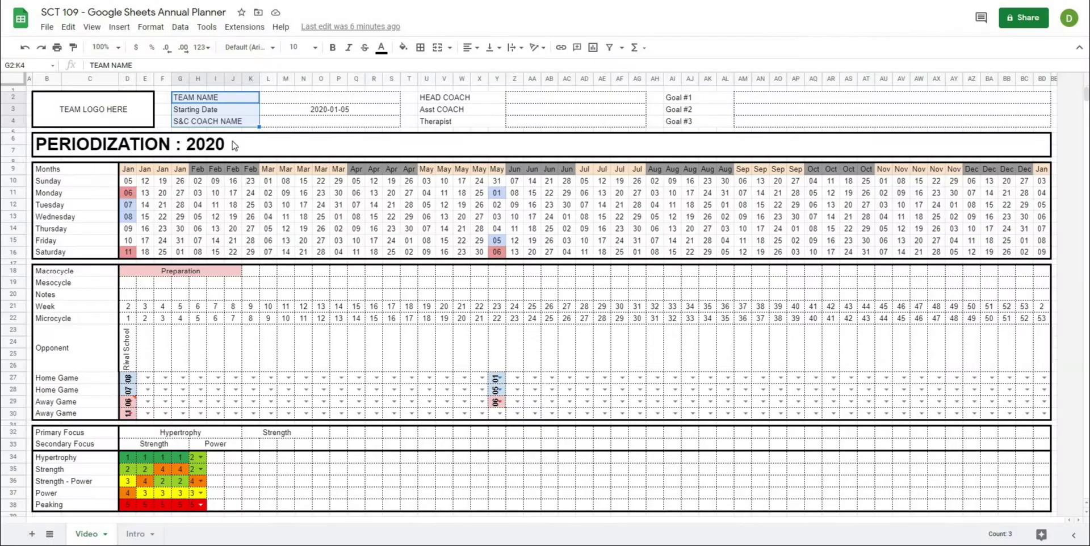
Step: Format the Team Name, Starting Date and S&C Coach Name labels in Teko at size 14
left_click(250, 47)
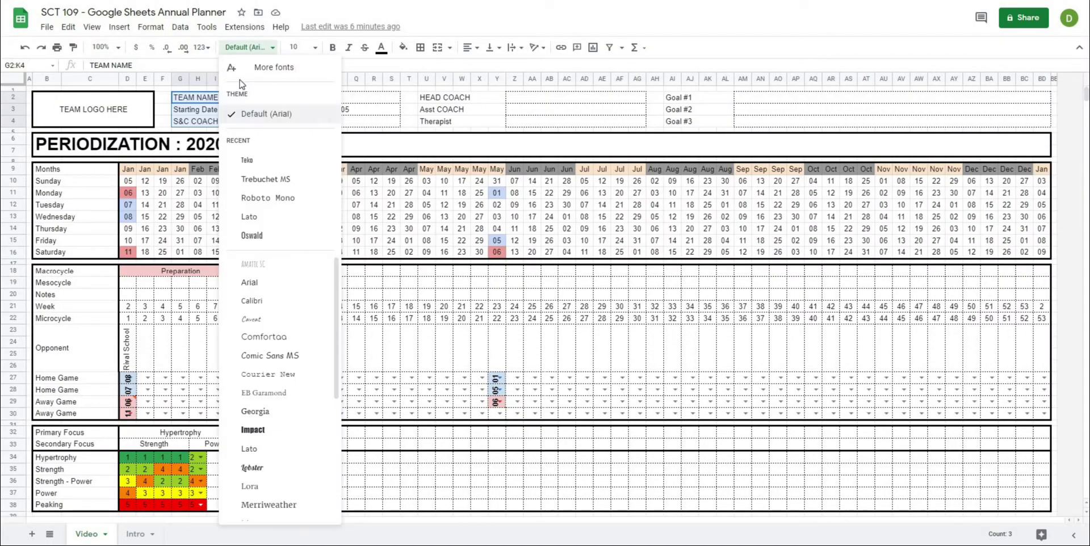
left_click(244, 161)
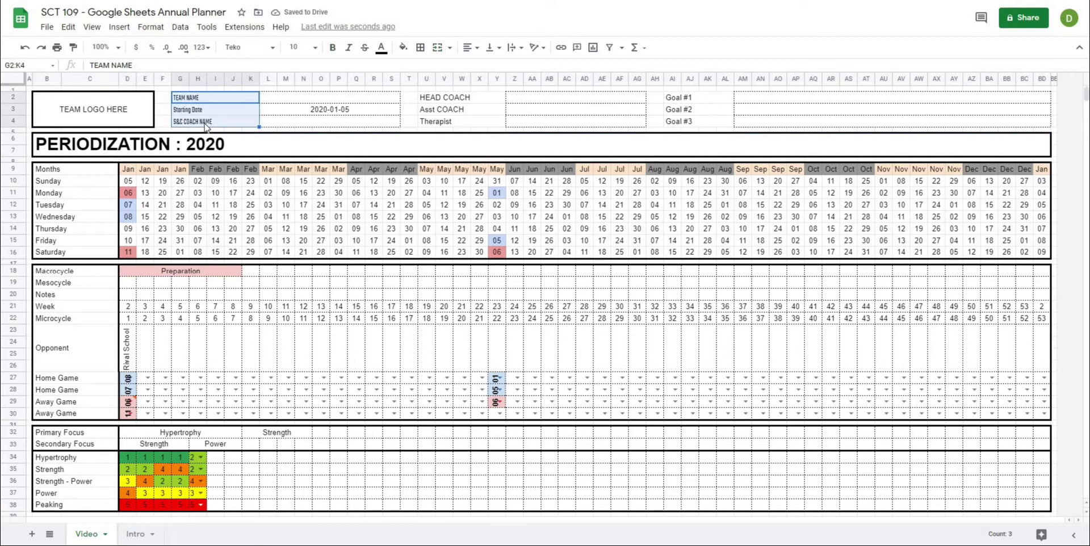
left_click(316, 52)
left_click(295, 196)
left_click(391, 250)
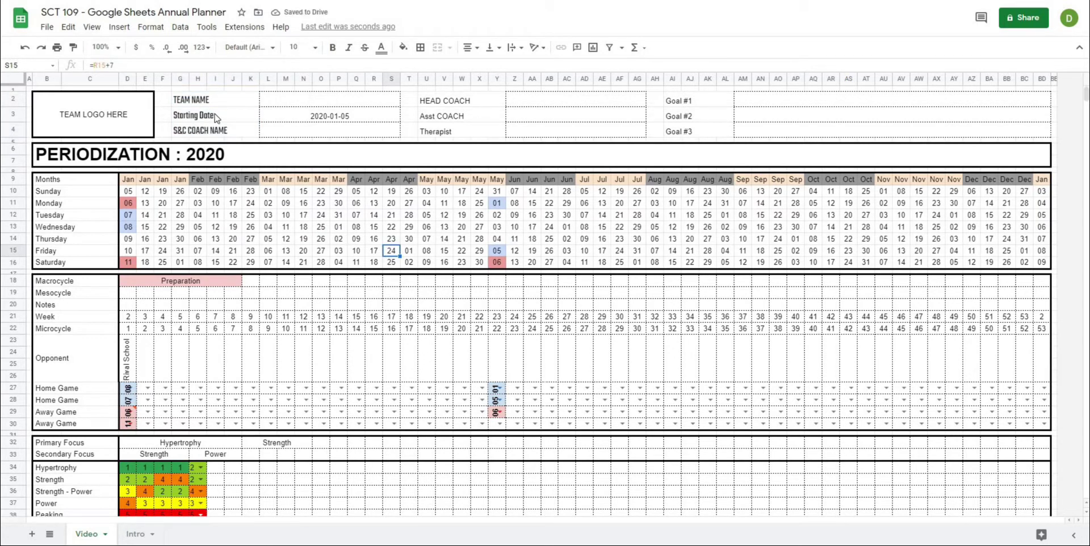
left_click_drag(215, 106, 217, 135)
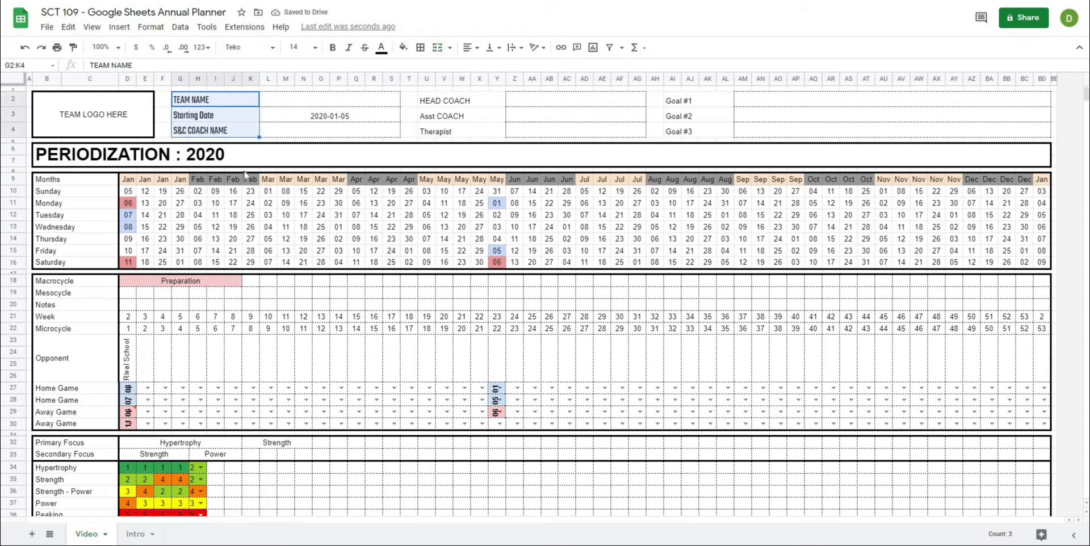
left_click(276, 202)
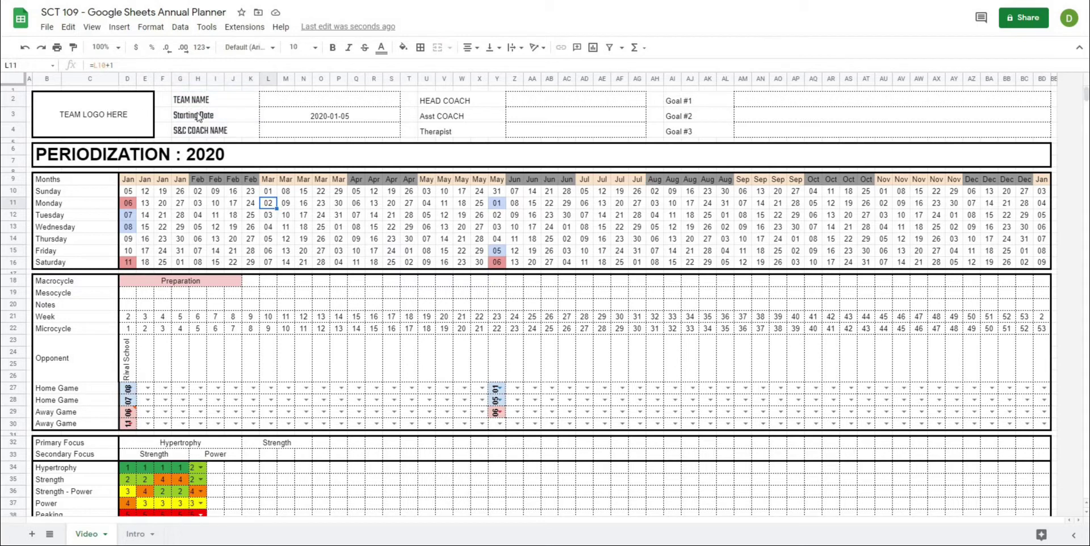
Step: Format the Head Coach, Asst Coach and Therapist labels and the three Goal labels in Teko at size 14
left_click_drag(445, 127, 445, 102)
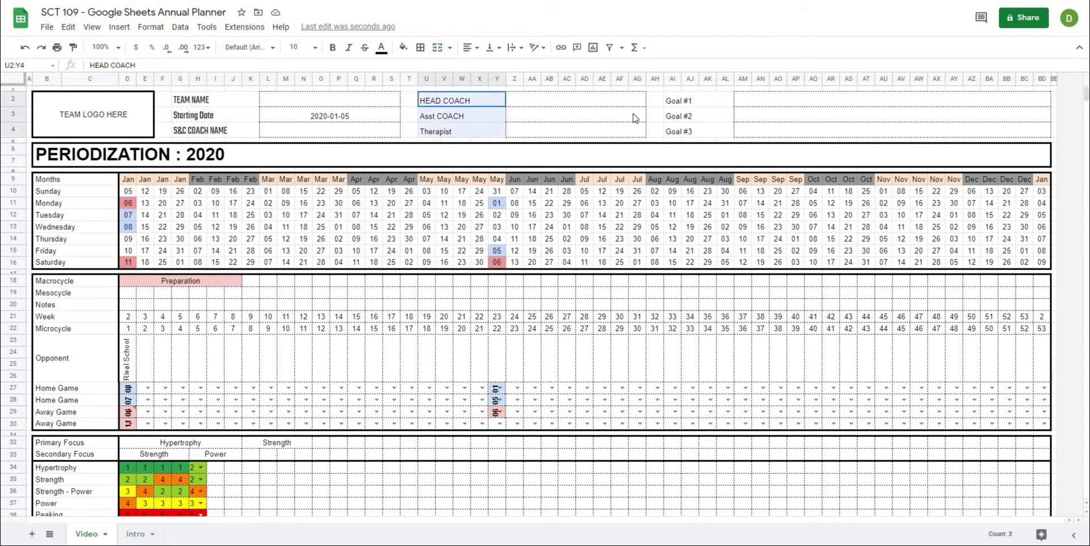
left_click_drag(676, 106, 677, 132)
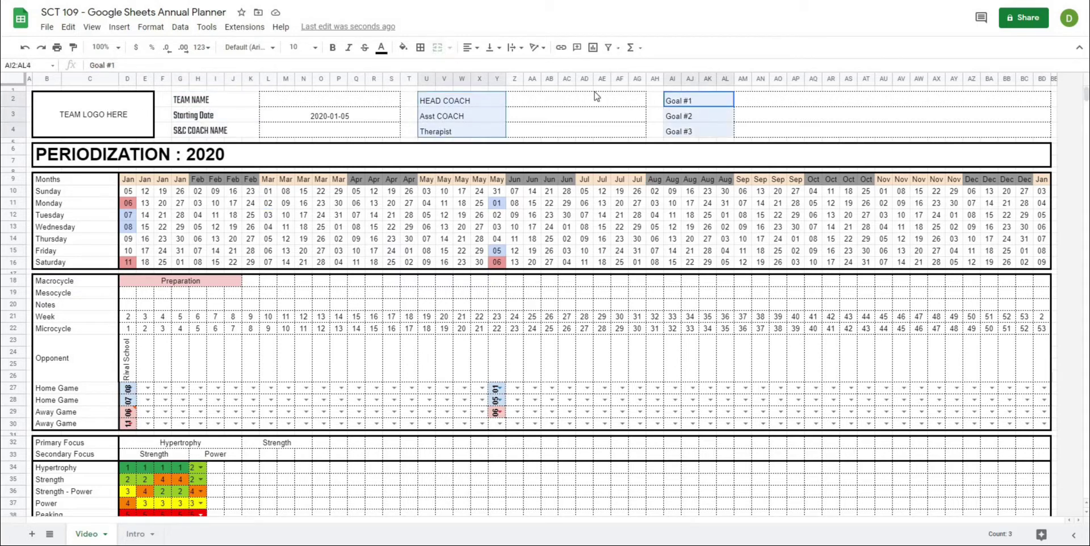
left_click(272, 49)
left_click(247, 159)
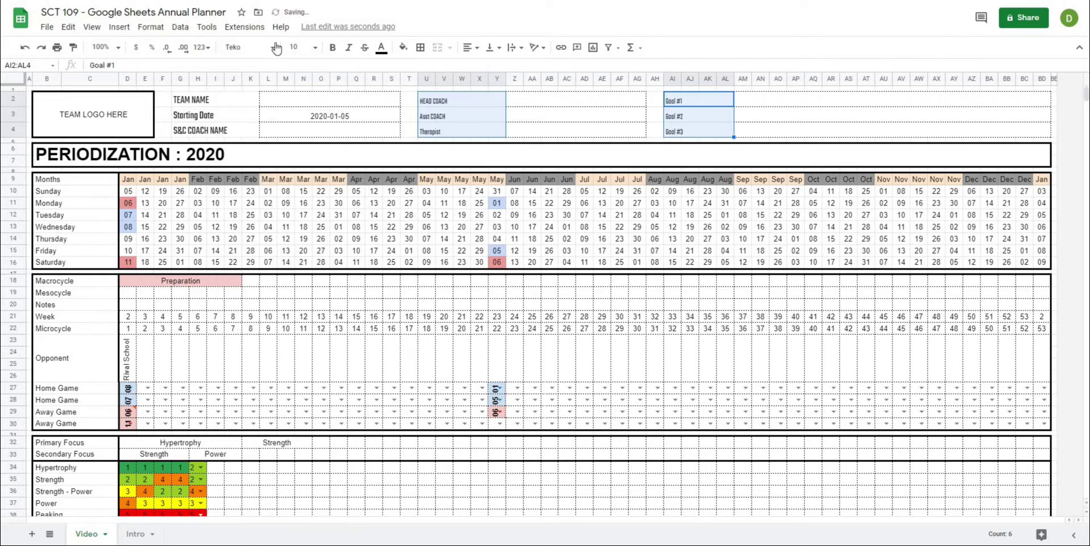
left_click(250, 47)
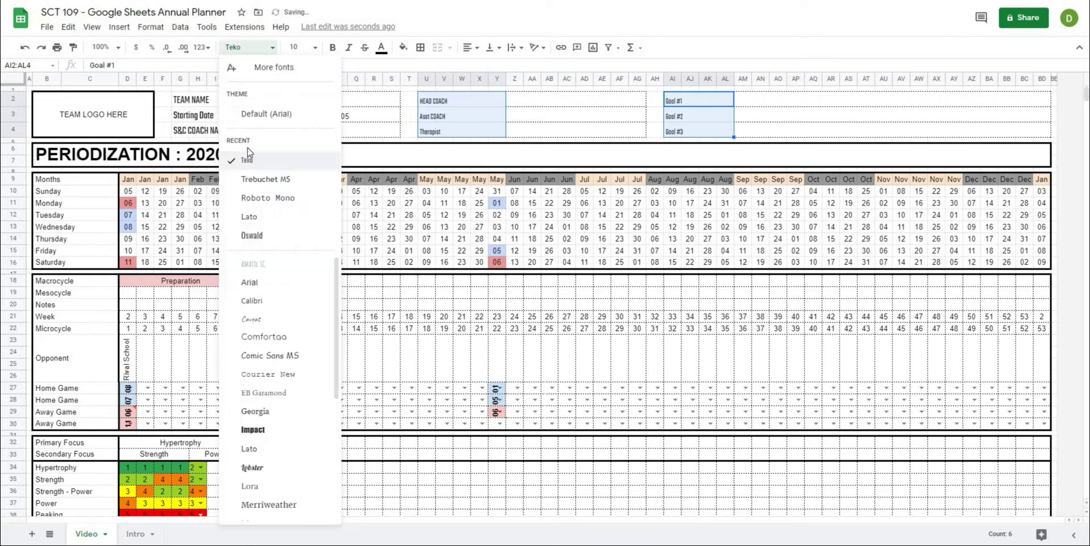
left_click(296, 47)
left_click(301, 196)
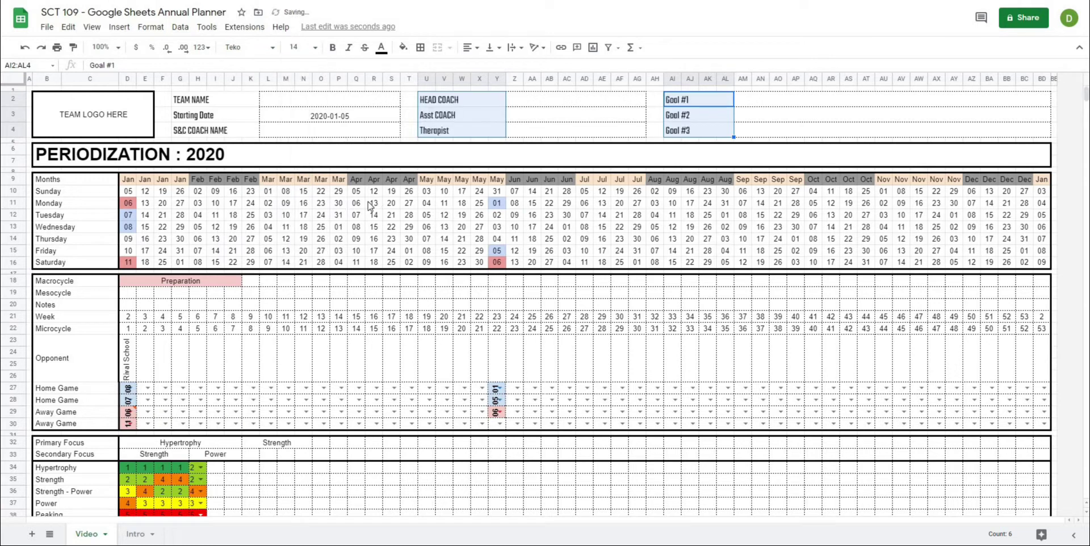
left_click(374, 203)
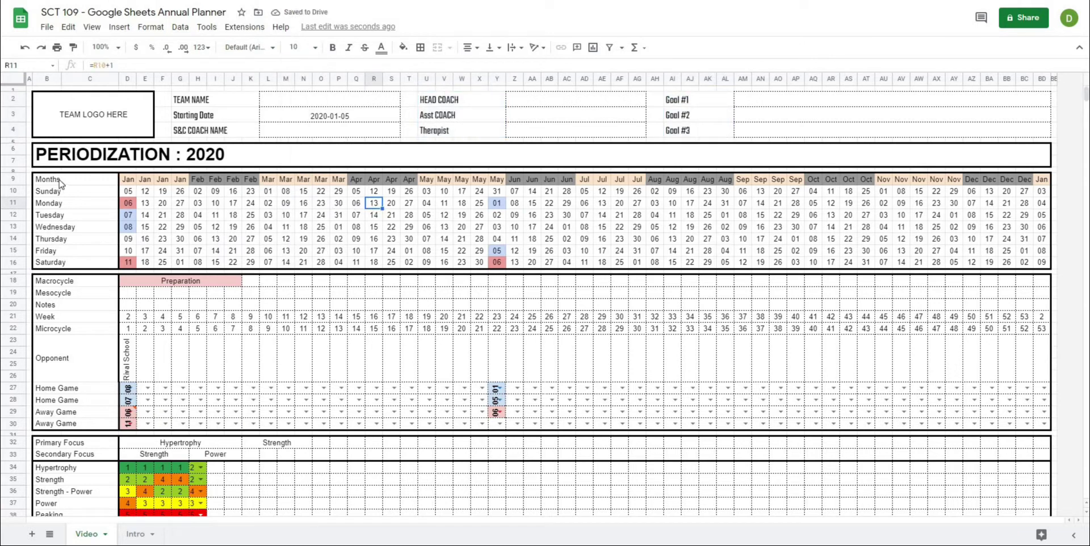
Step: Format all row labels in the planner sections, from Months down to Workload, in Teko at size 14
left_click_drag(62, 184, 74, 426)
scroll(73, 421, "down", 3)
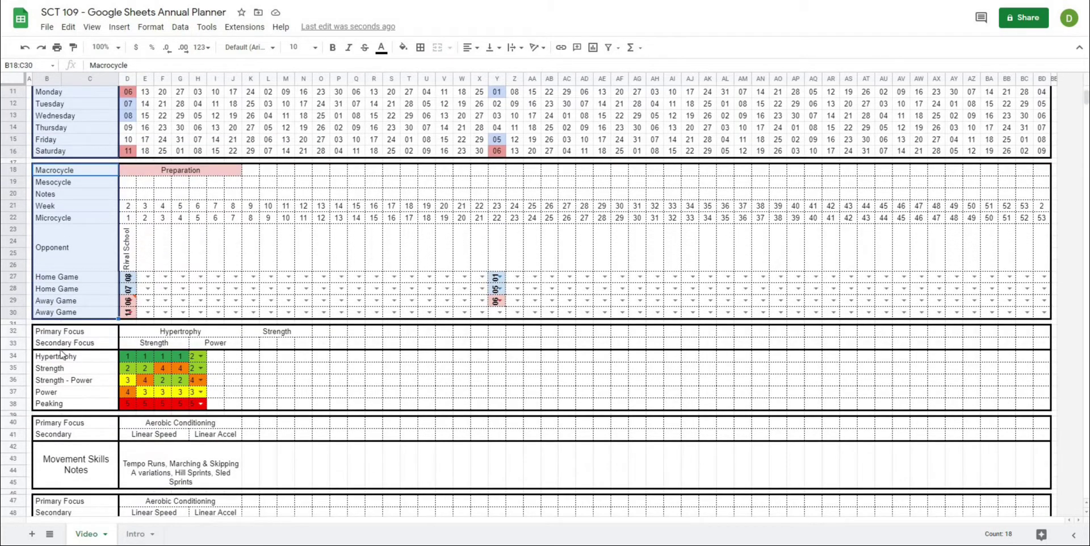
left_click_drag(61, 332, 62, 474)
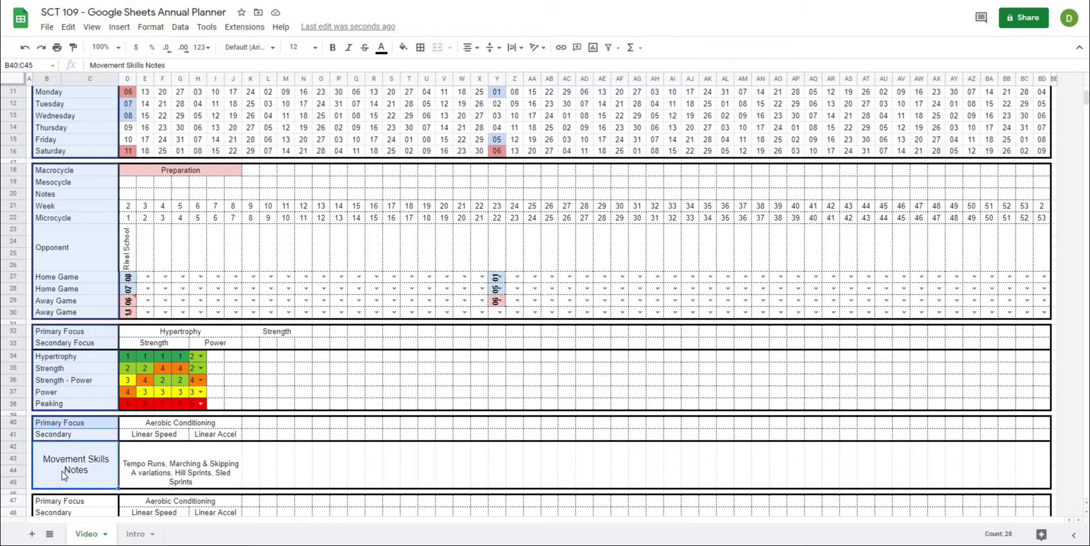
scroll(63, 474, "down", 5)
left_click_drag(47, 229, 47, 237)
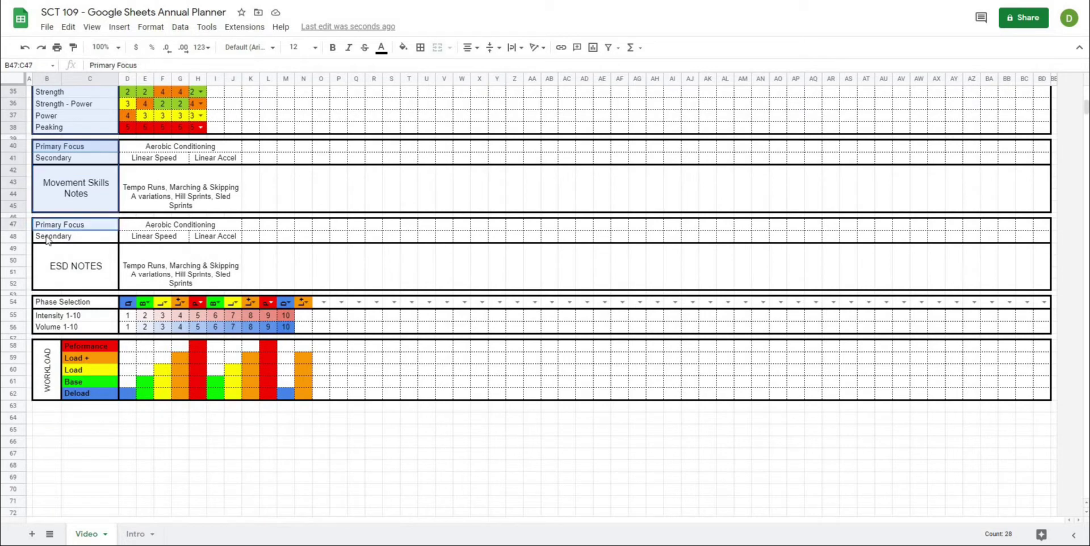
left_click(44, 251, "ctrl")
left_click(52, 302, "ctrl")
left_click_drag(50, 318, 50, 327)
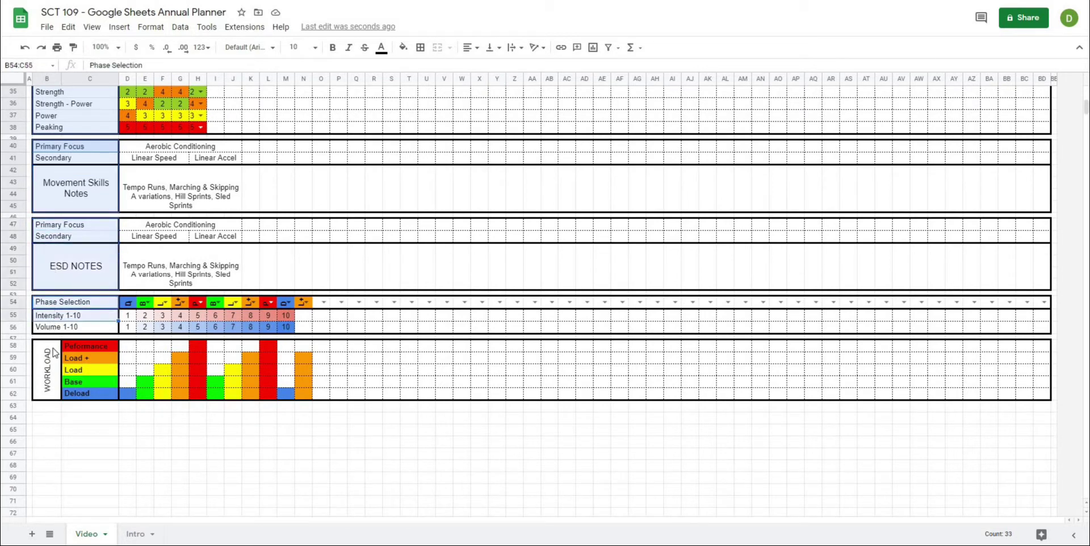
left_click(47, 369, "ctrl")
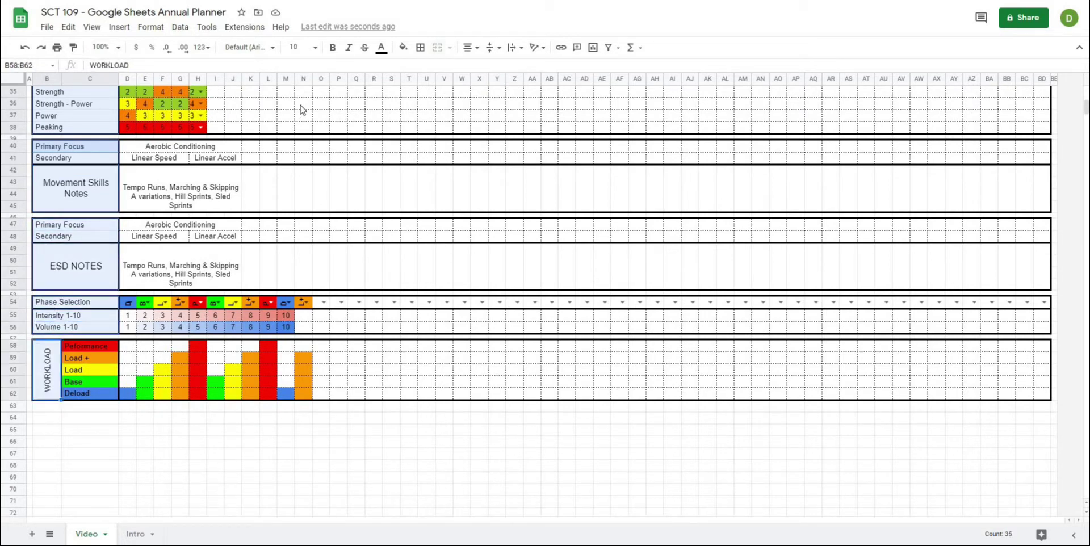
left_click(276, 50)
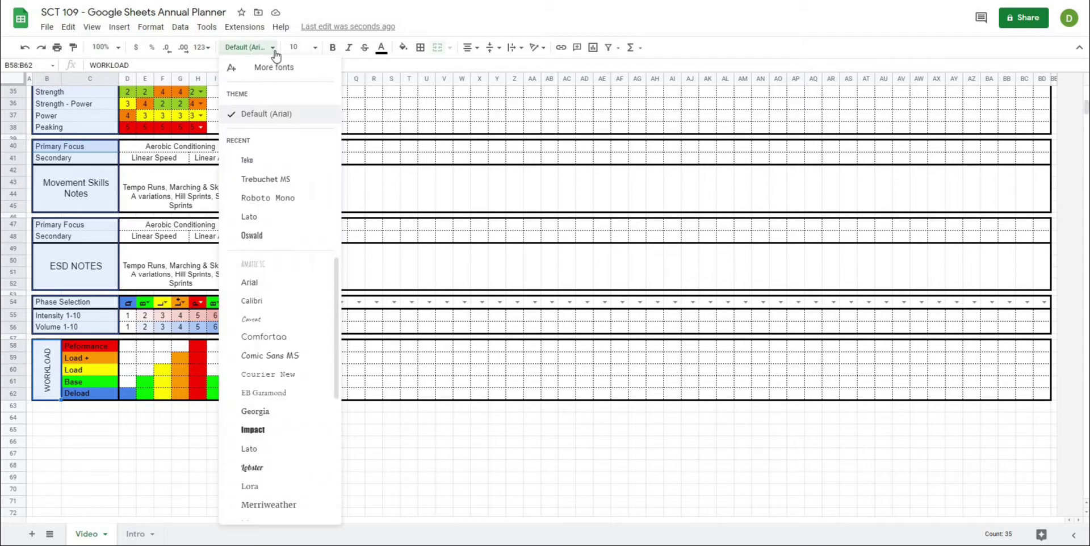
left_click(250, 161)
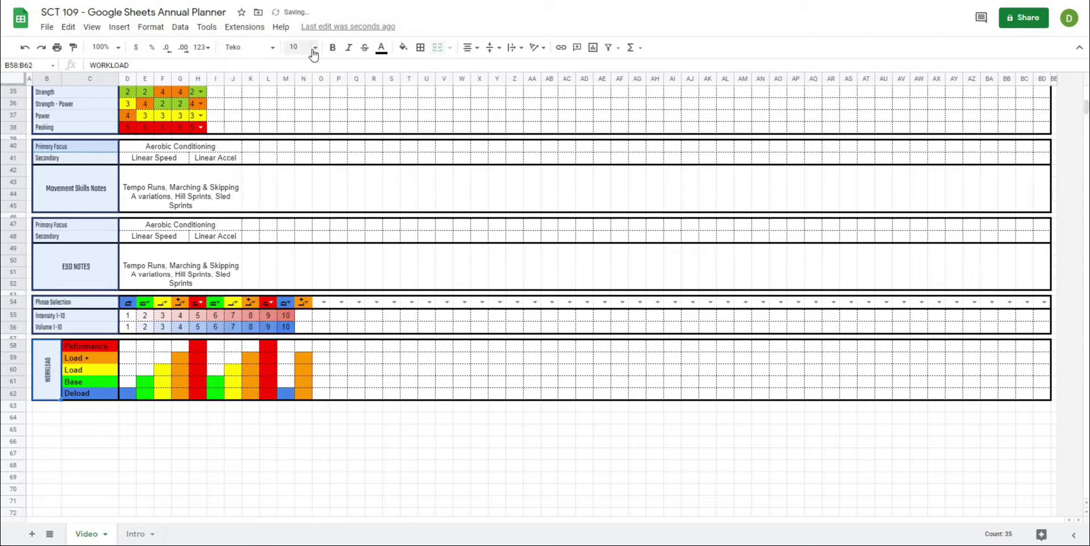
left_click(300, 47)
left_click(295, 195)
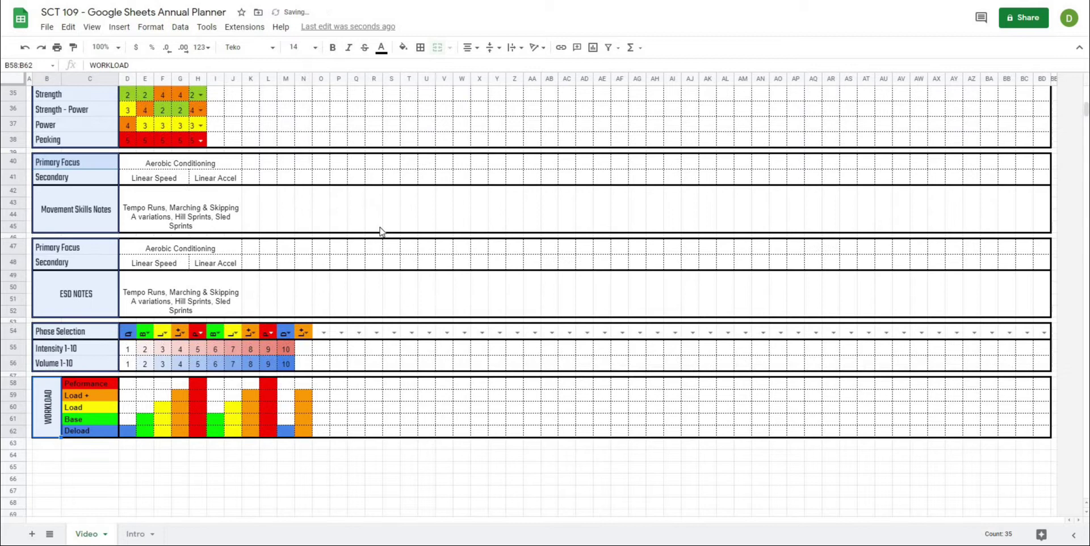
left_click(410, 207)
Step: Apply a solid outer border around the whole Months row, B9:BD9
scroll(402, 216, "up", 10)
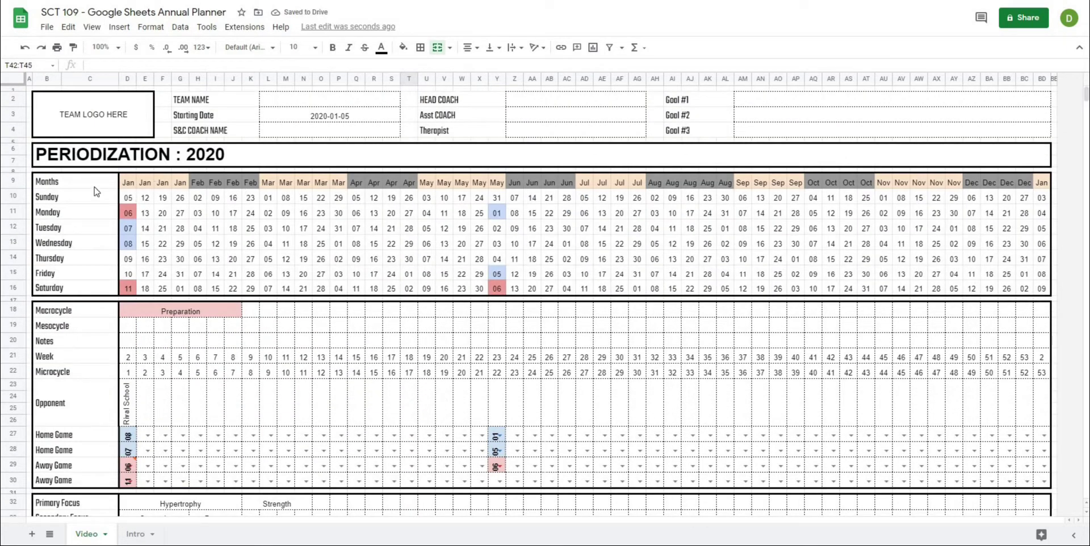
left_click_drag(128, 183, 163, 182)
left_click(187, 227)
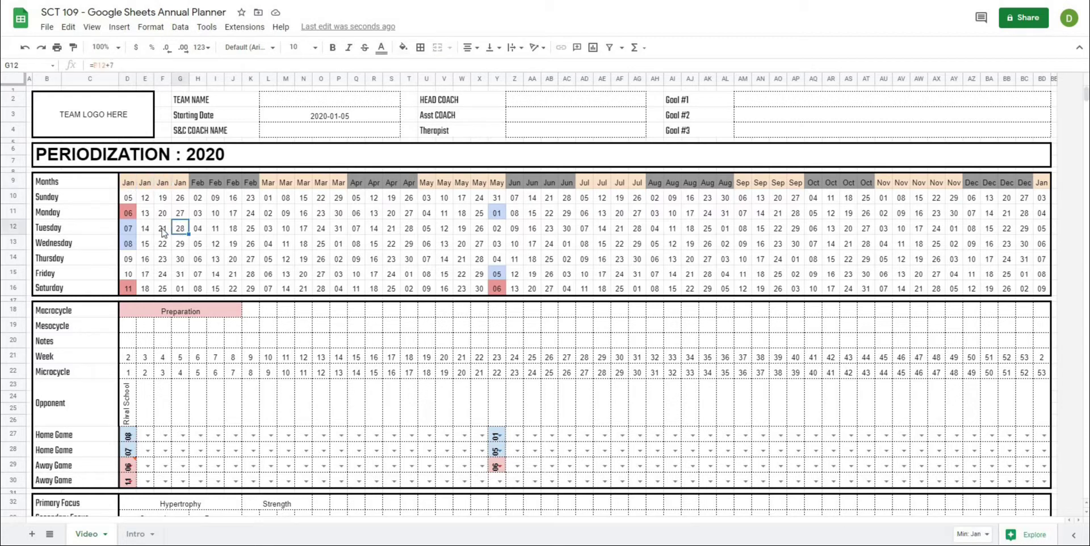
left_click(51, 185)
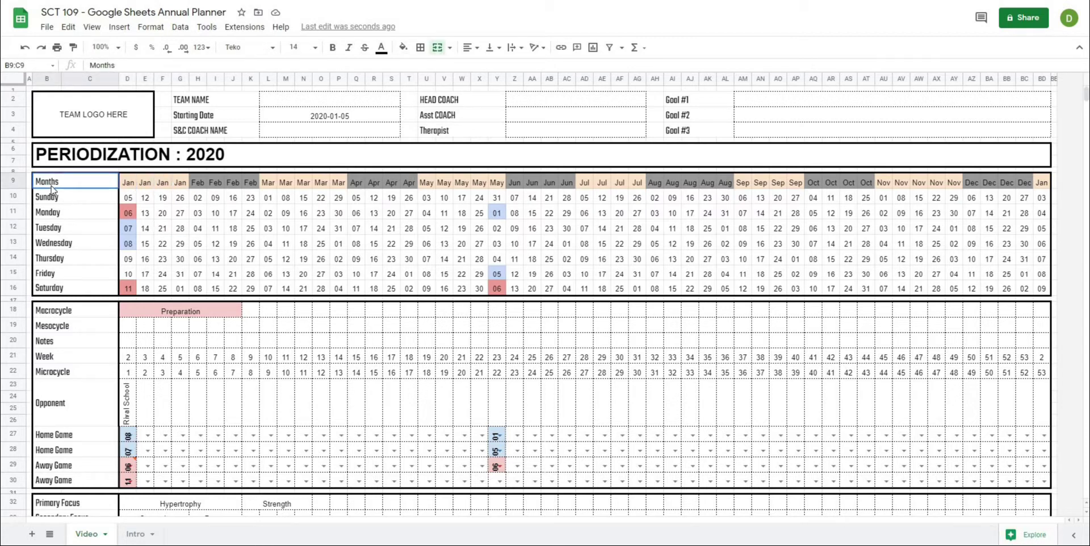
left_click_drag(51, 187, 1042, 182)
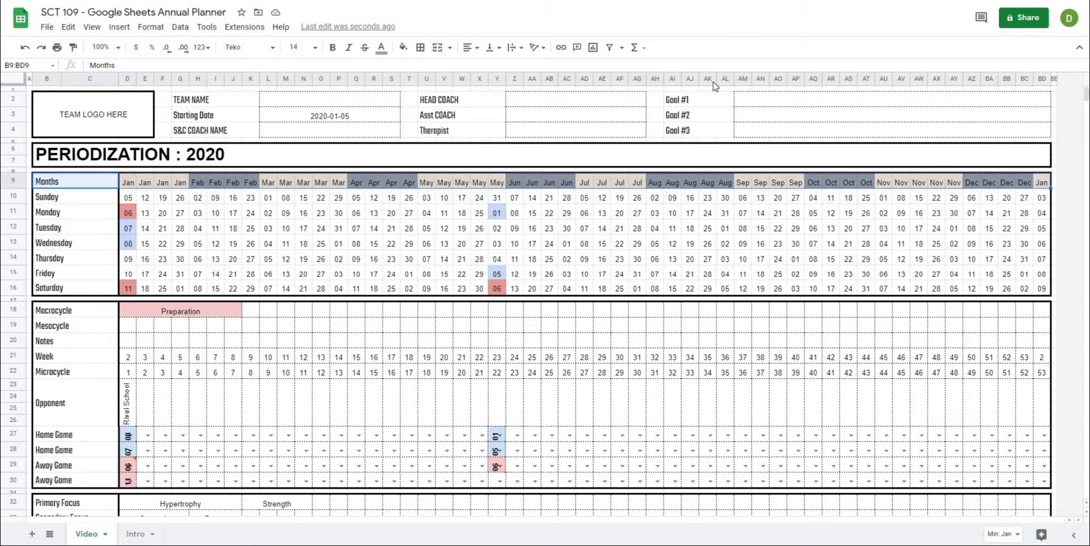
left_click(420, 47)
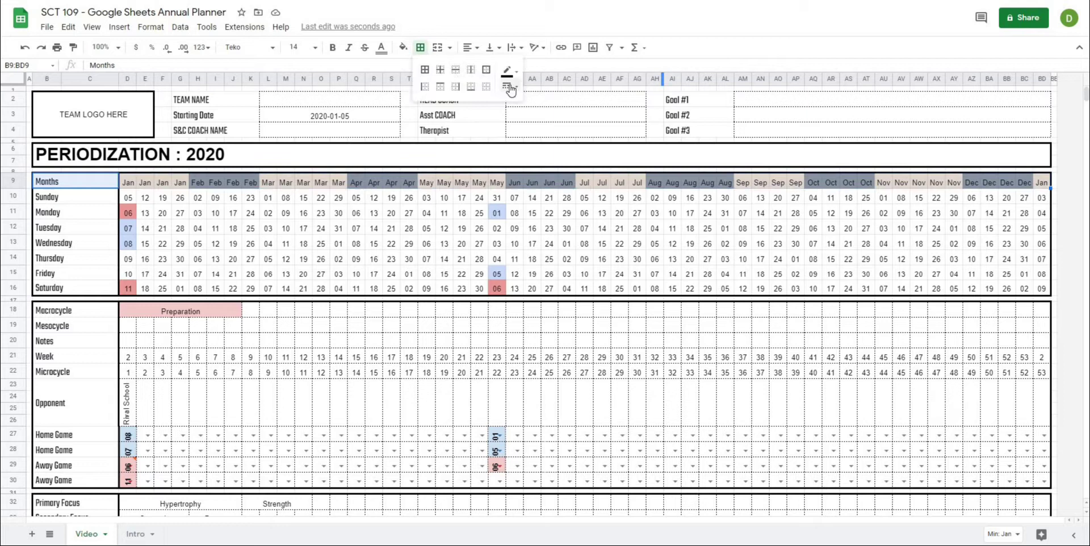
left_click(510, 88)
left_click(518, 136)
left_click(486, 69)
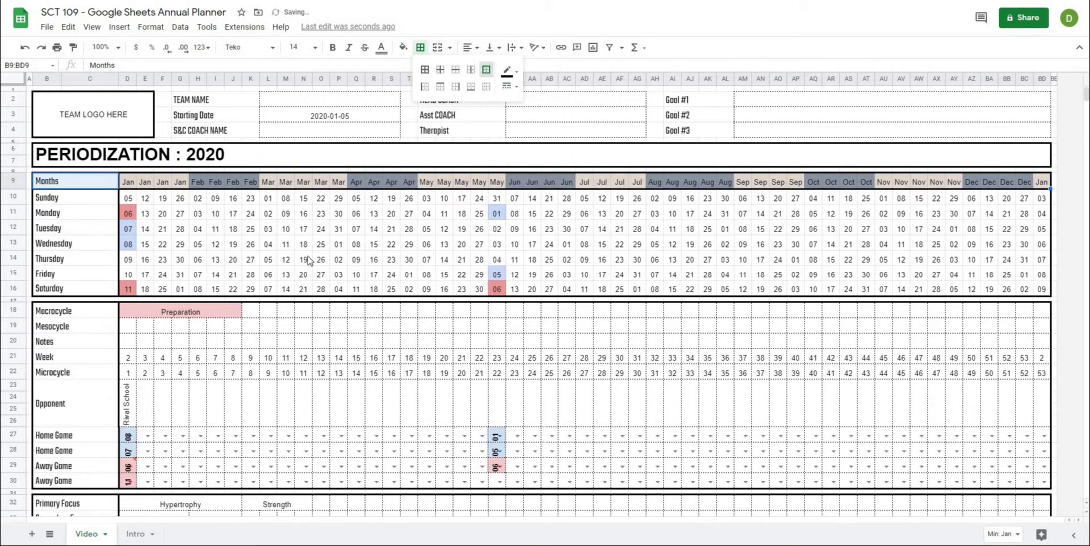
left_click(306, 259)
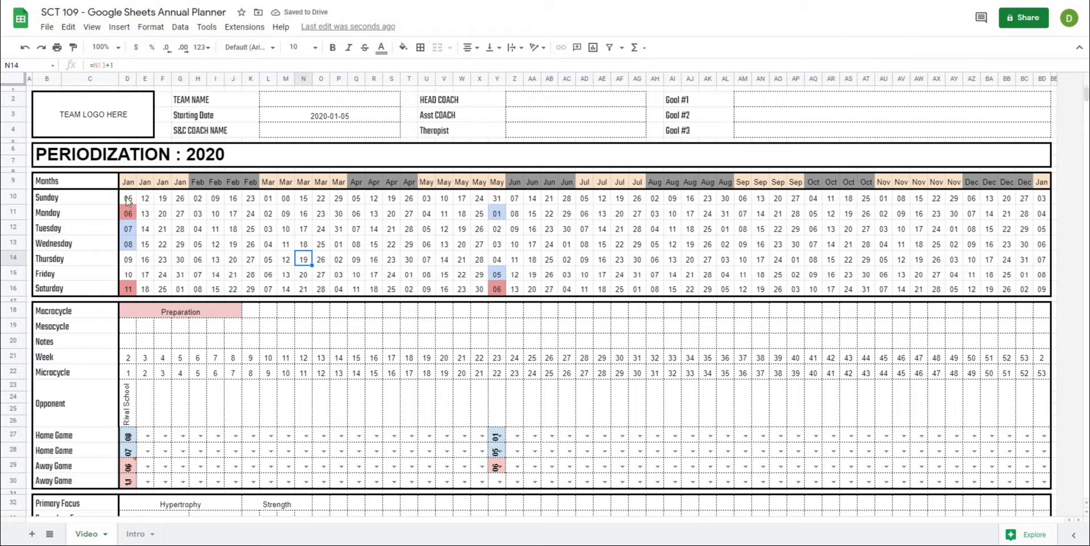
Step: Format the date grid D10:BD16 in bold Lato with middle vertical alignment
left_click_drag(128, 201, 1044, 289)
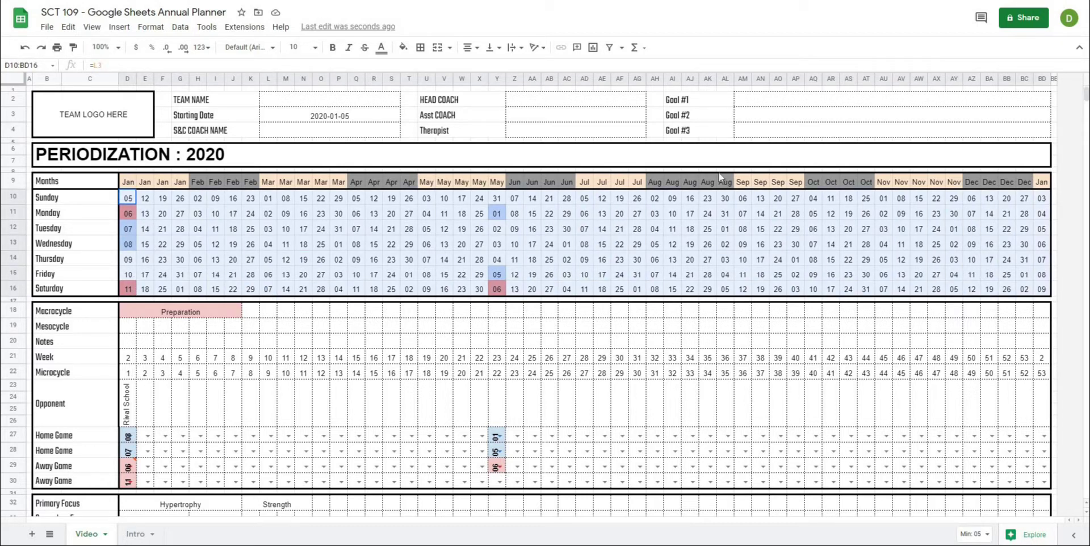
left_click(267, 48)
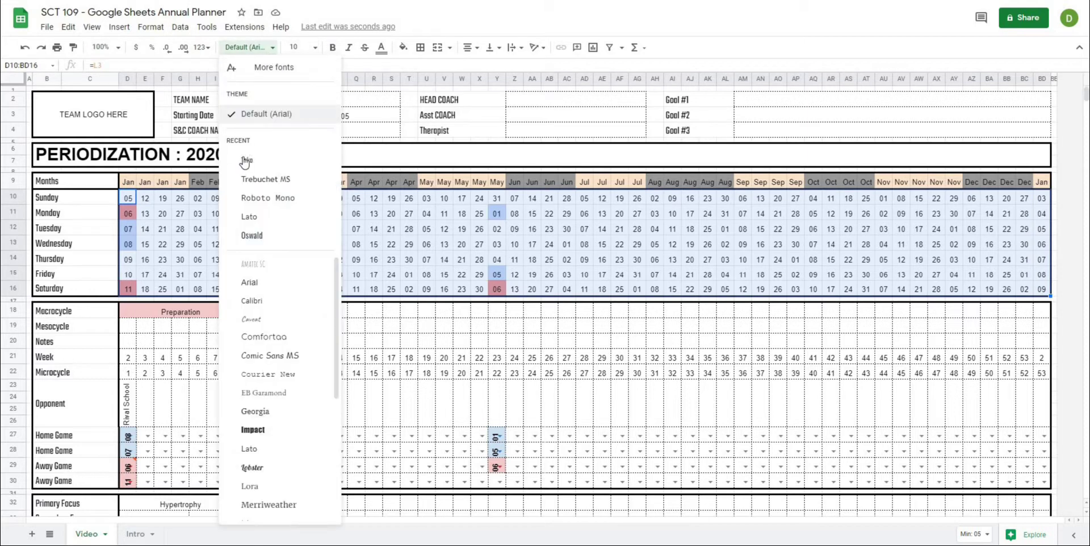
left_click(245, 221)
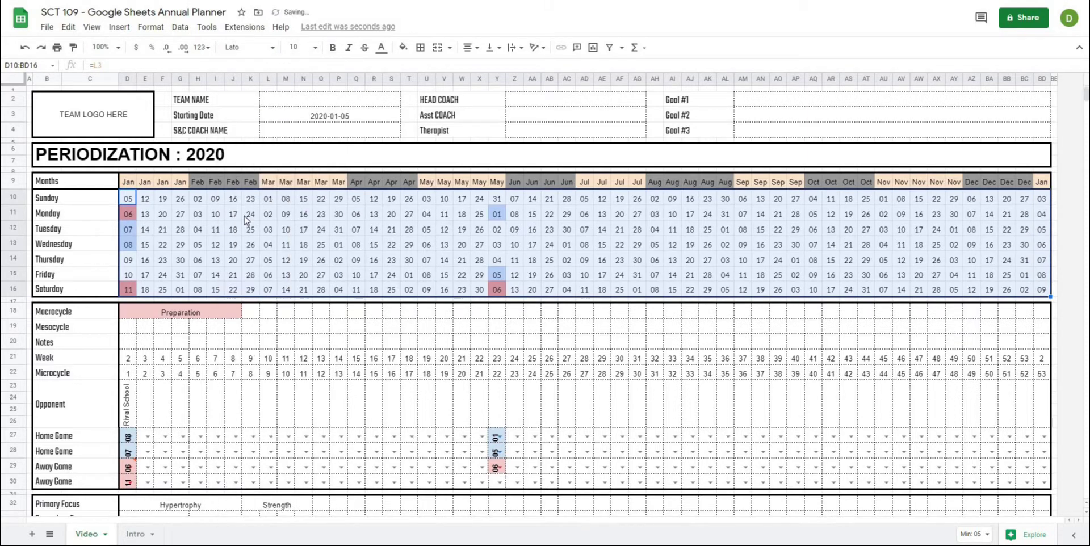
left_click(333, 48)
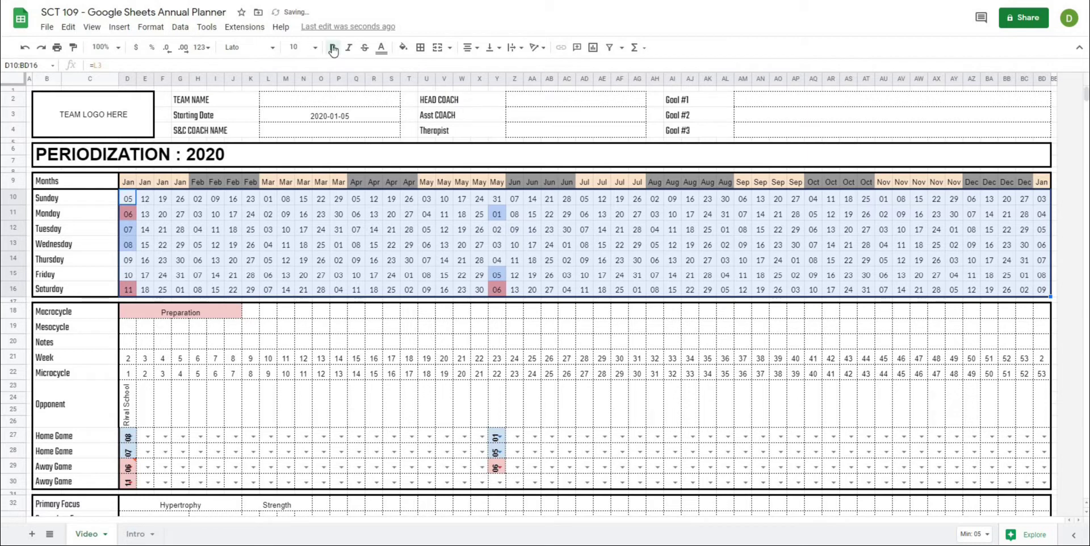
left_click(491, 48)
left_click(506, 72)
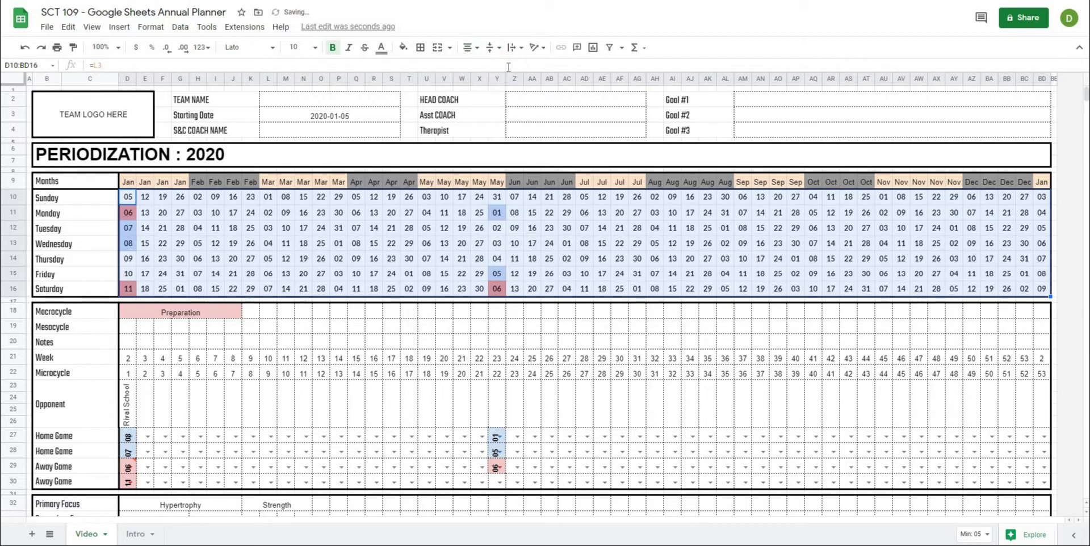
left_click(432, 311)
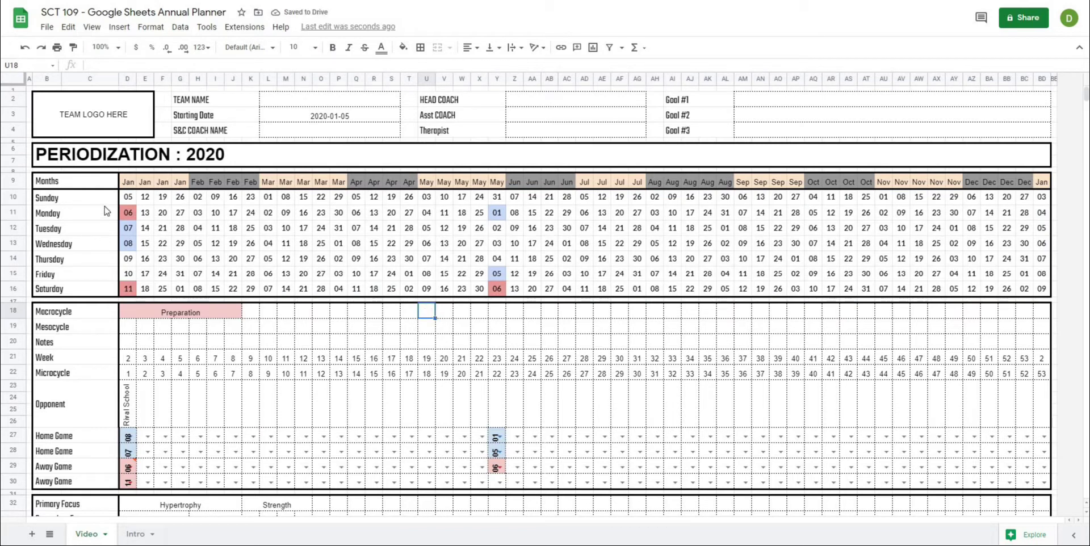
Step: Fill the Monday, Wednesday and Friday date rows with gray across columns D to BD
left_click_drag(133, 217, 1039, 215)
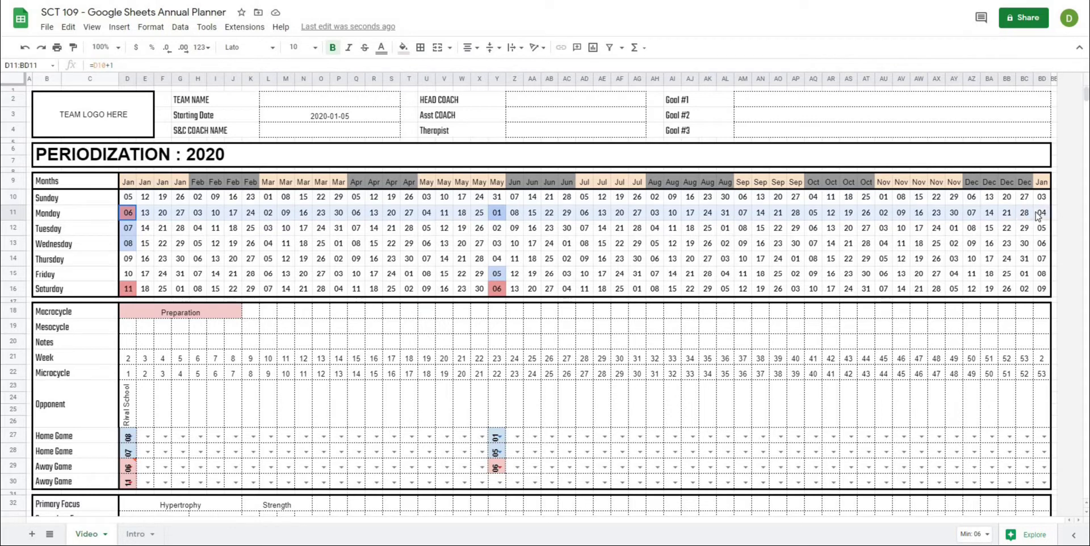
left_click_drag(128, 243, 1041, 243)
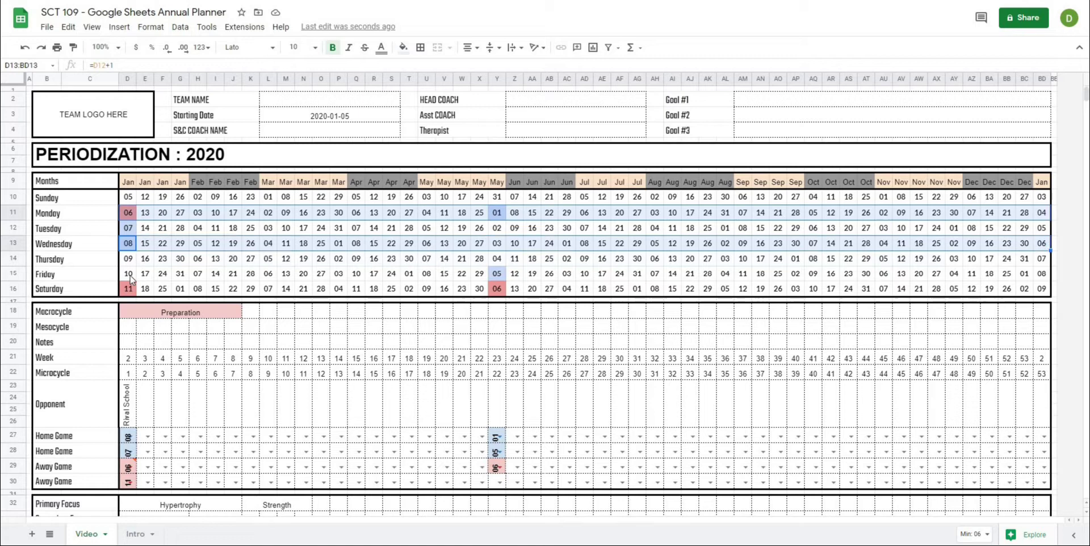
left_click_drag(130, 279, 1039, 275)
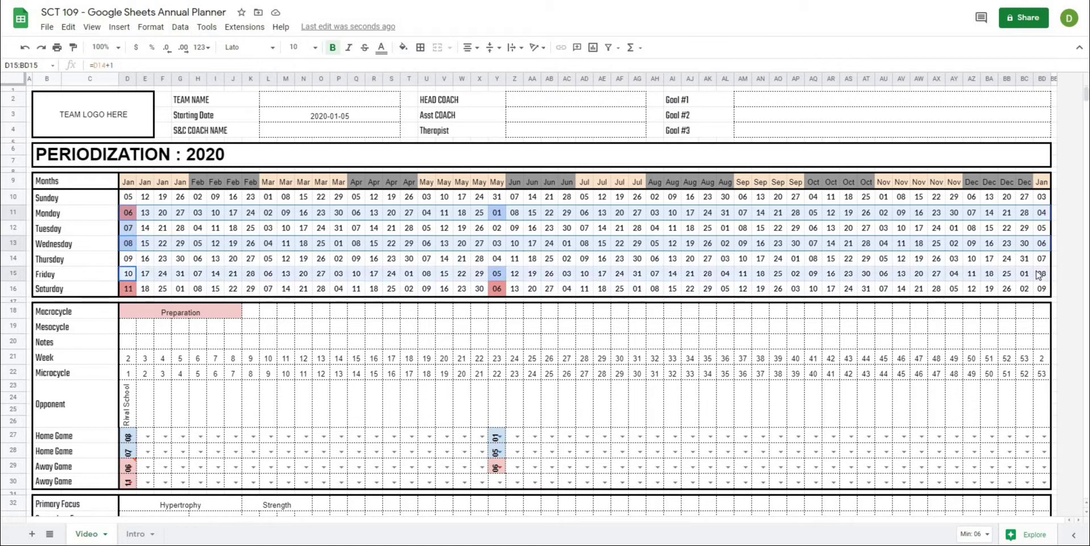
left_click(403, 47)
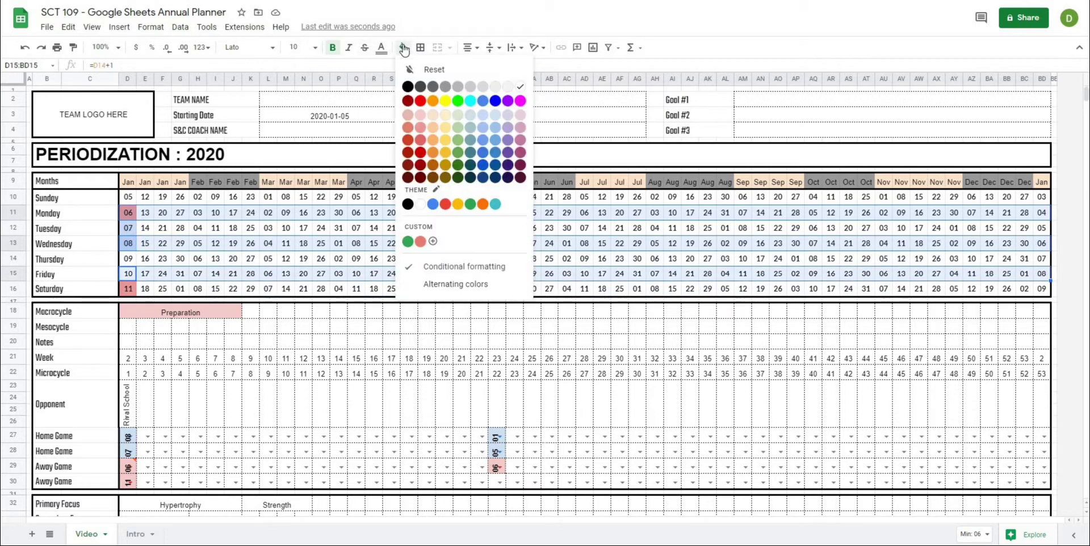
left_click(471, 86)
left_click(462, 358)
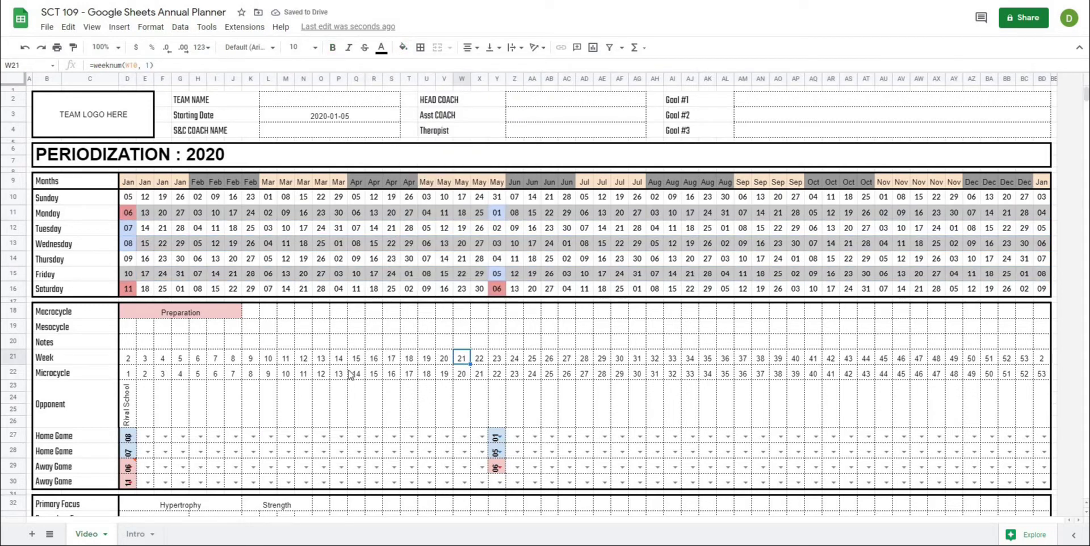
Step: Give the row labels from Months to Saturday and Macrocycle to Away Game a dark gray fill with white text
left_click_drag(63, 183, 76, 482)
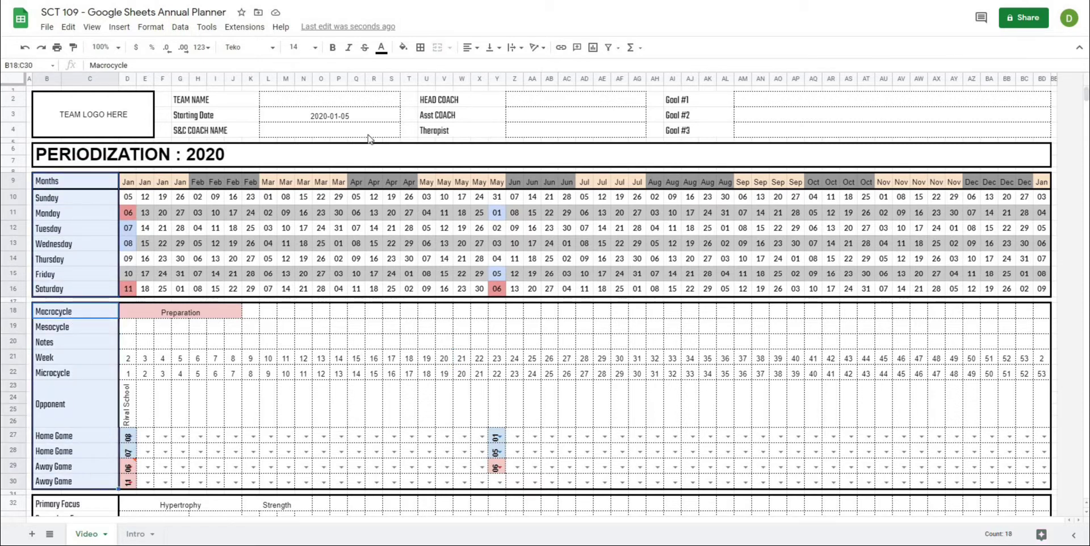
left_click(403, 47)
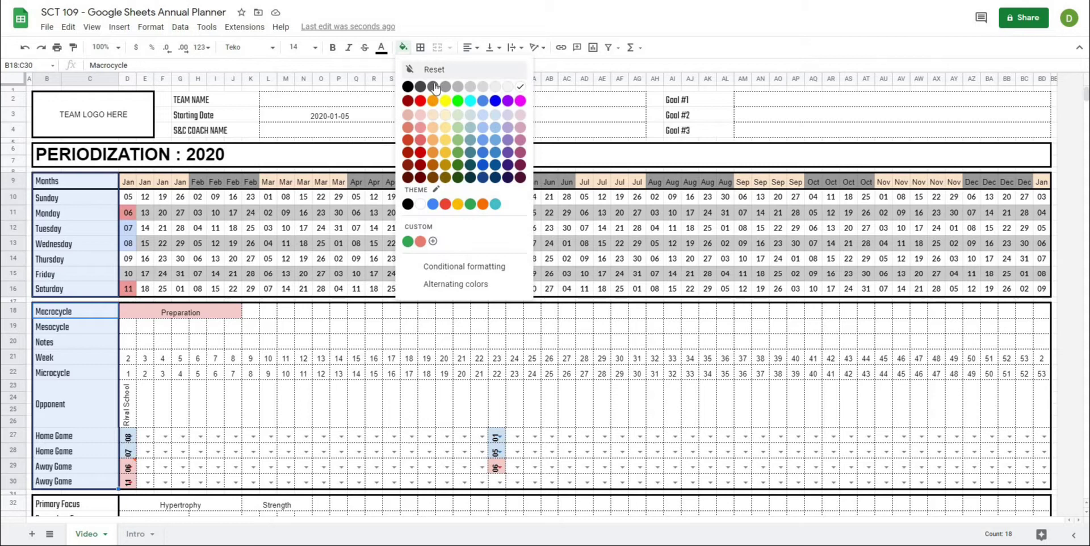
left_click(433, 86)
left_click(382, 47)
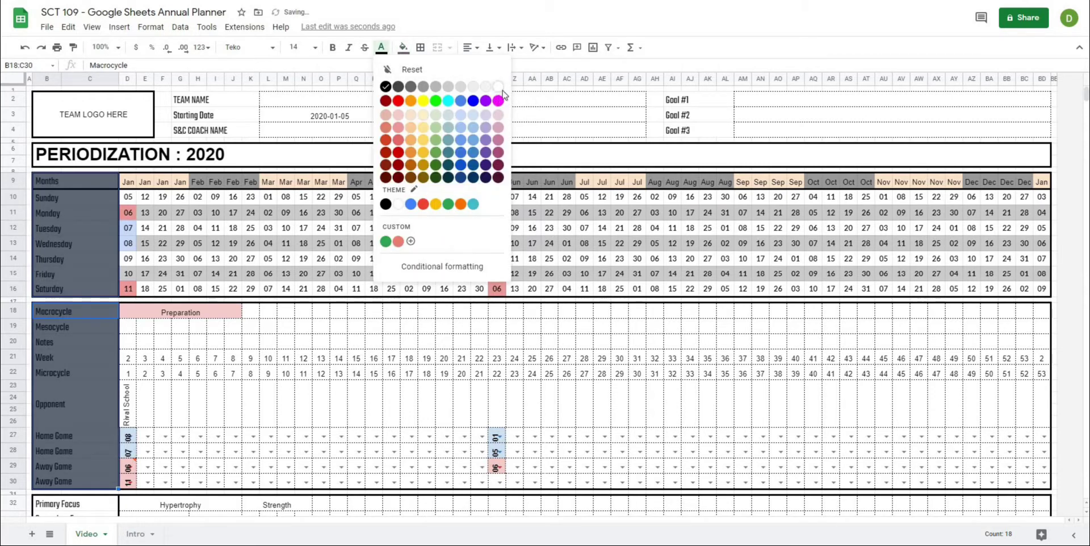
left_click(403, 130)
left_click(358, 358)
Step: Give the remaining row labels, from Primary Focus in row 32 down to Workload, a dark gray fill with white text
scroll(275, 339, "down", 5)
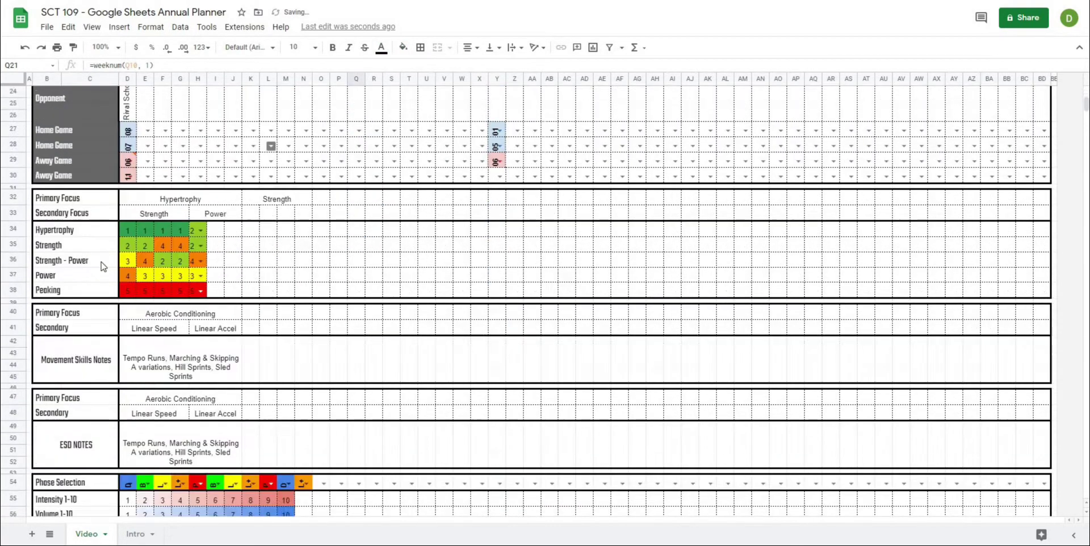
left_click_drag(64, 204, 52, 379)
left_click_drag(57, 442, 57, 398)
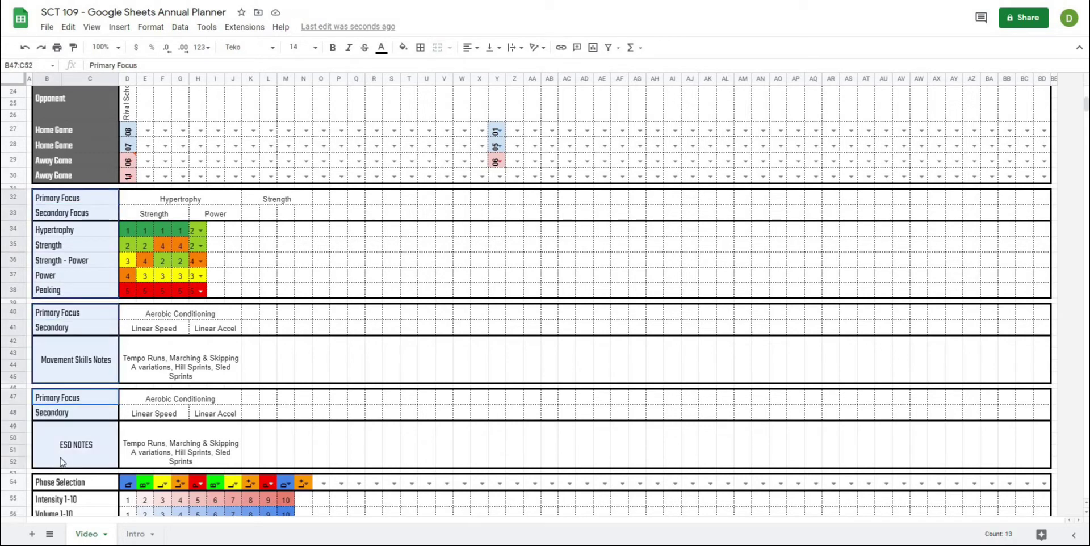
scroll(83, 430, "down", 3)
left_click(50, 397, "ctrl")
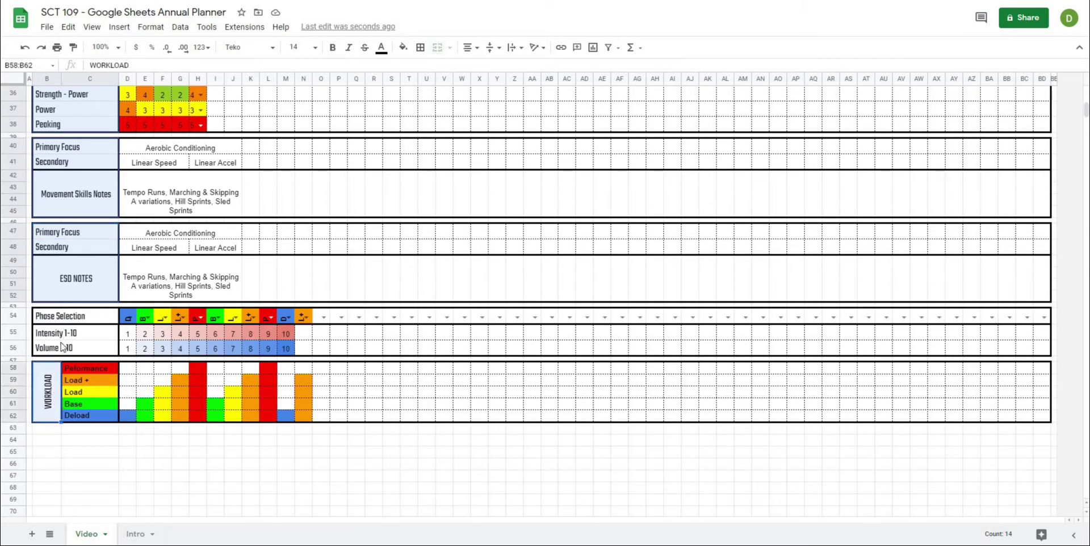
left_click_drag(62, 347, 62, 348)
left_click(403, 47)
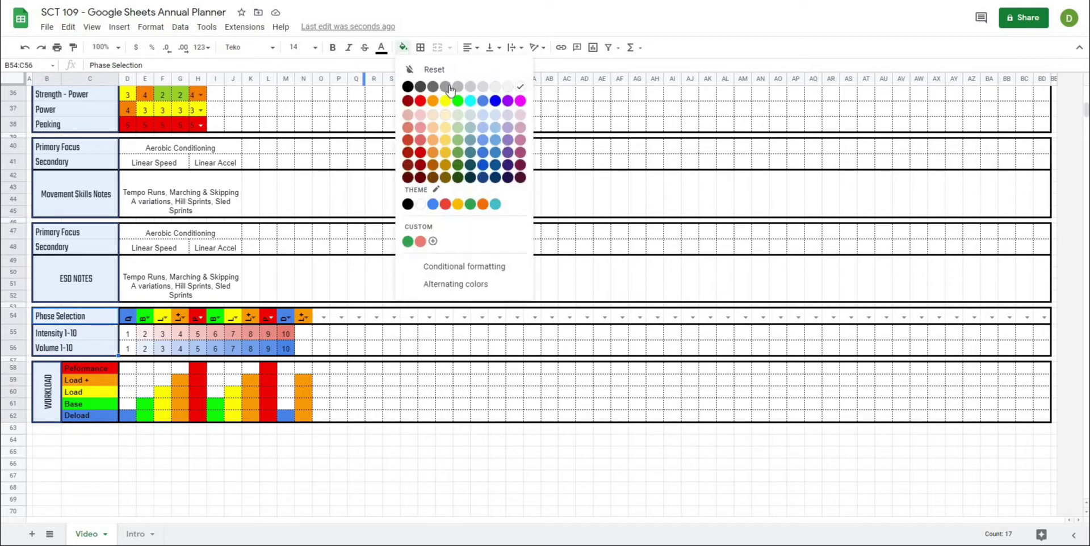
left_click(432, 88)
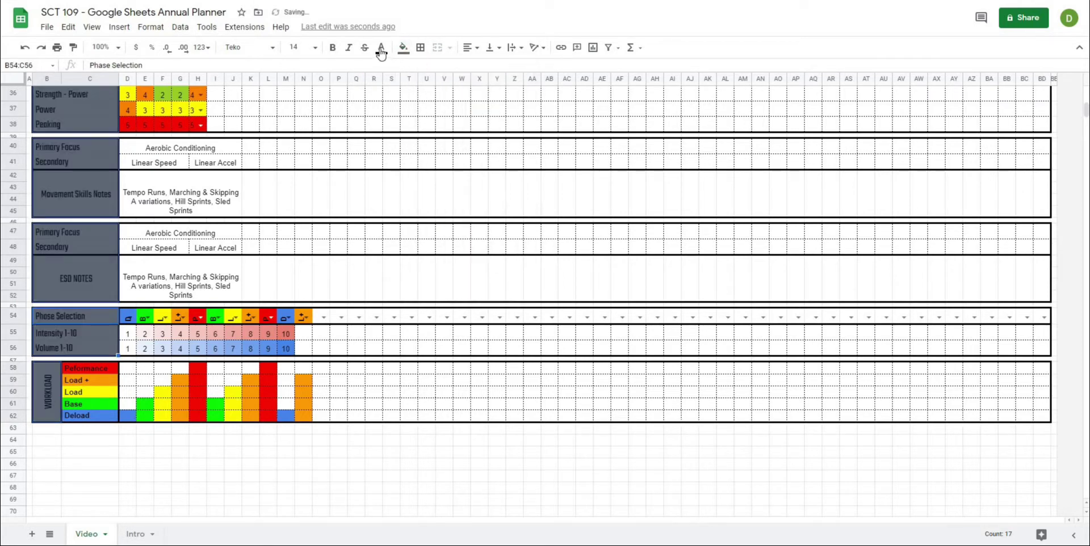
left_click(381, 48)
left_click(398, 204)
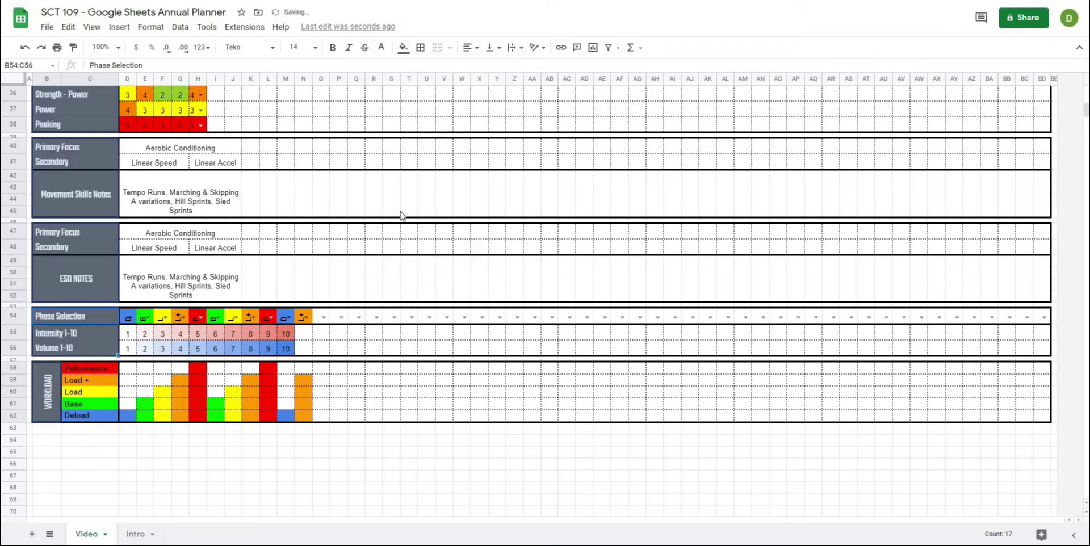
Step: Bold all the dark gray row labels, from Months down to Workload
left_click(332, 48)
scroll(267, 161, "up", 5)
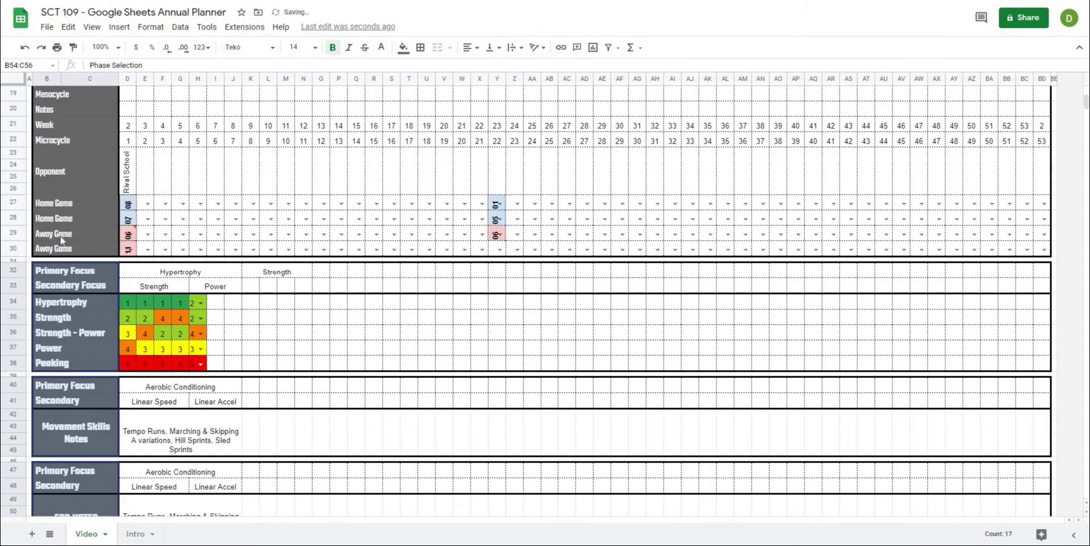
left_click_drag(67, 254, 73, 289)
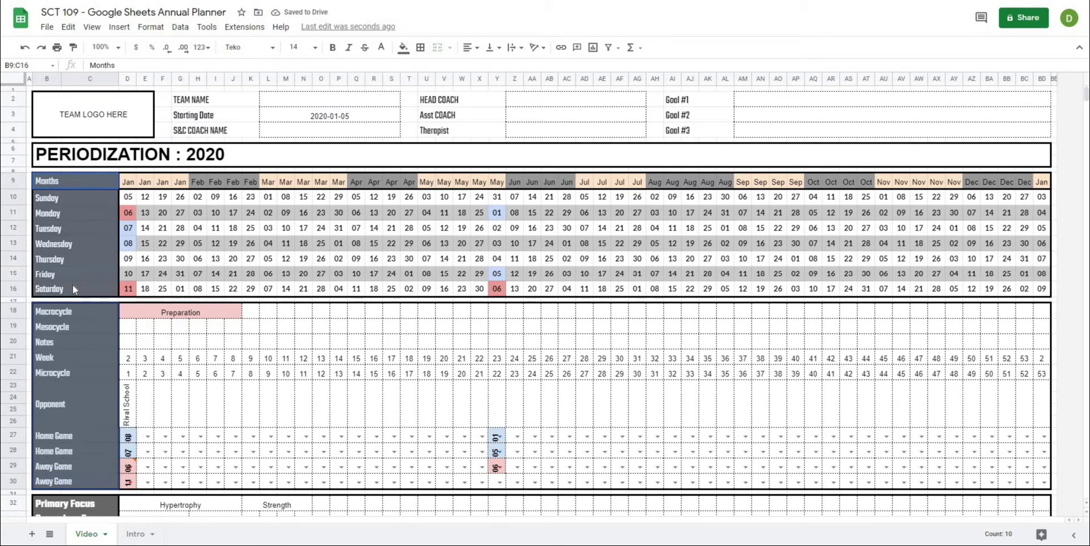
left_click(333, 47)
Step: Make the team, date, coach, therapist and goal labels in rows 2 to 4 italic and bold
left_click_drag(210, 101, 224, 132)
left_click_drag(458, 135, 454, 101, "ctrl")
left_click_drag(700, 101, 697, 136, "ctrl")
left_click(348, 48)
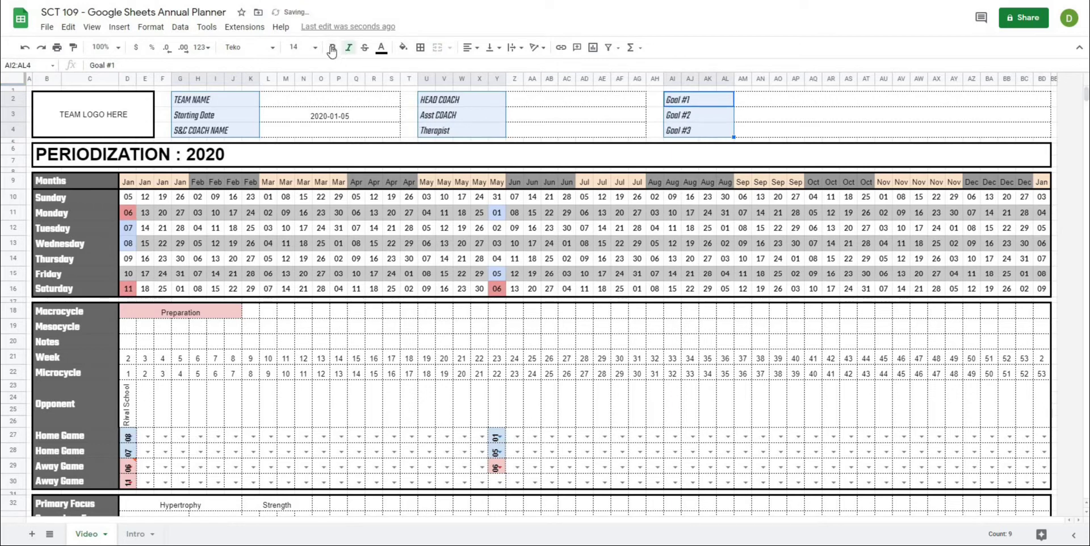
left_click(333, 47)
left_click(408, 253)
Step: Apply inner borders to the date grid D10:BD16 and set their line style to dotted
scroll(392, 216, "down", 12)
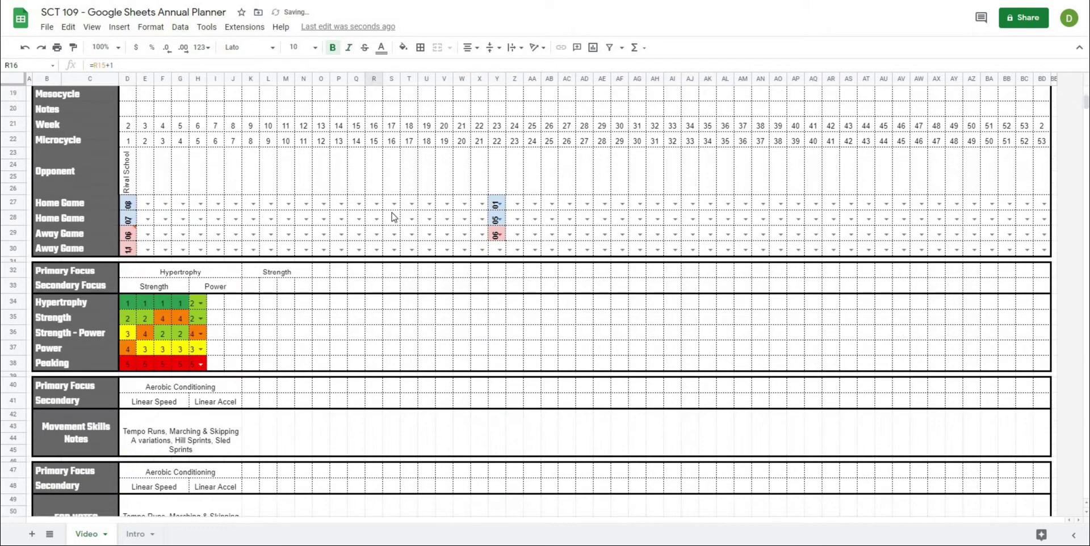
scroll(381, 215, "up", 12)
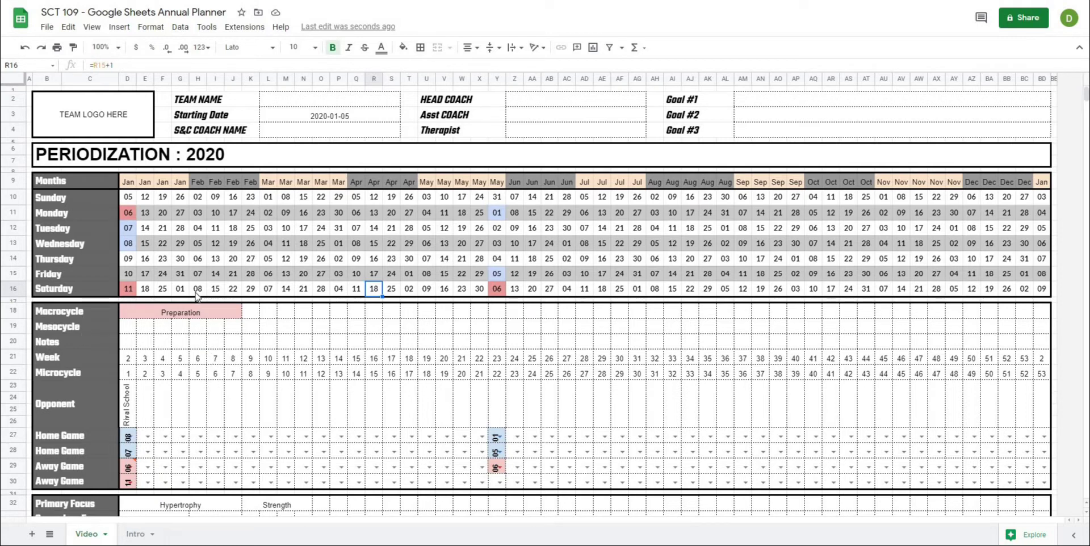
left_click_drag(129, 199, 1042, 291)
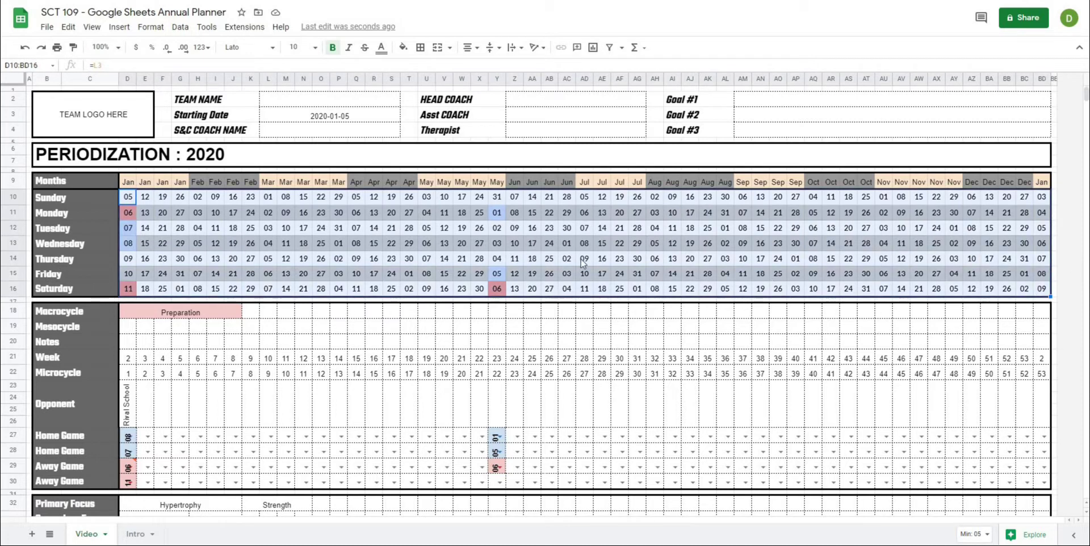
left_click(421, 47)
left_click(440, 69)
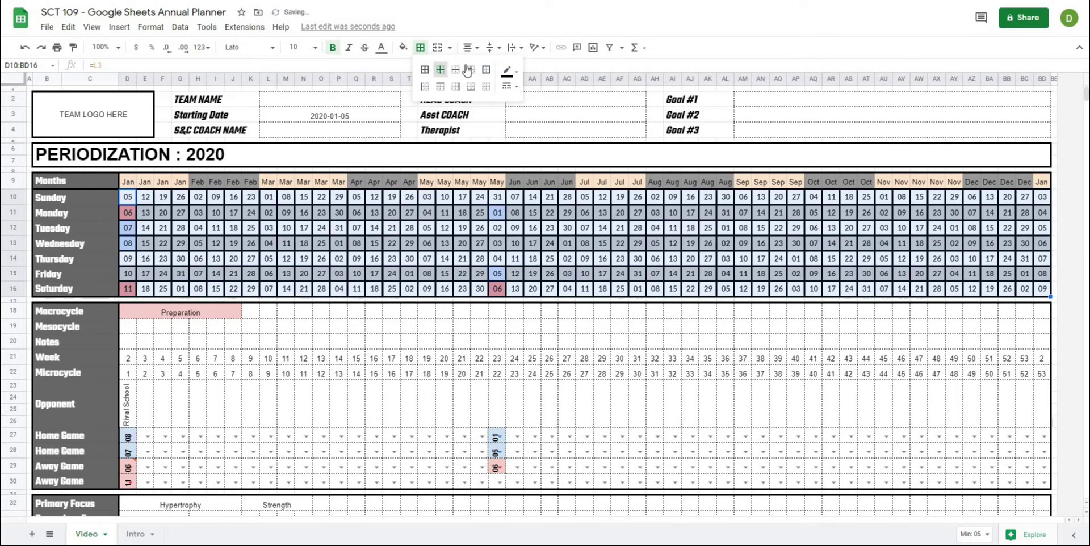
left_click(508, 86)
left_click(546, 166)
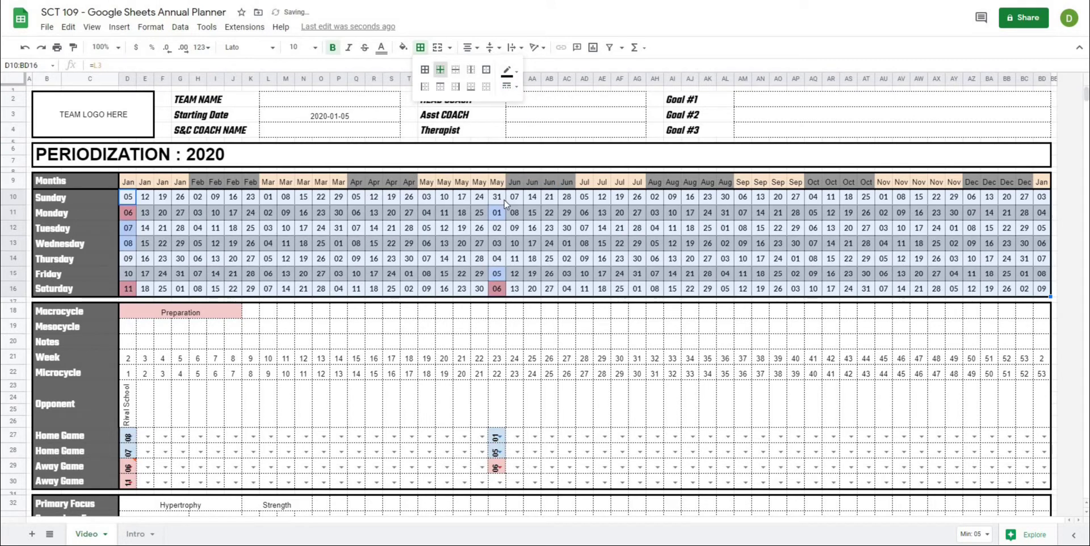
left_click(357, 374)
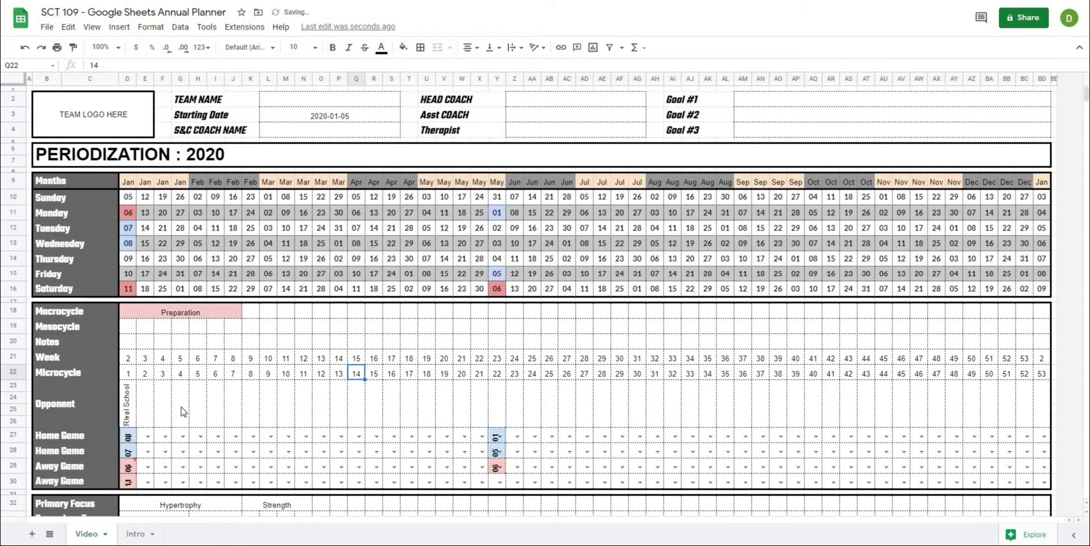
Step: Format the month names in D9:BD9 in bold Teko with middle vertical alignment
left_click_drag(125, 182, 1043, 189)
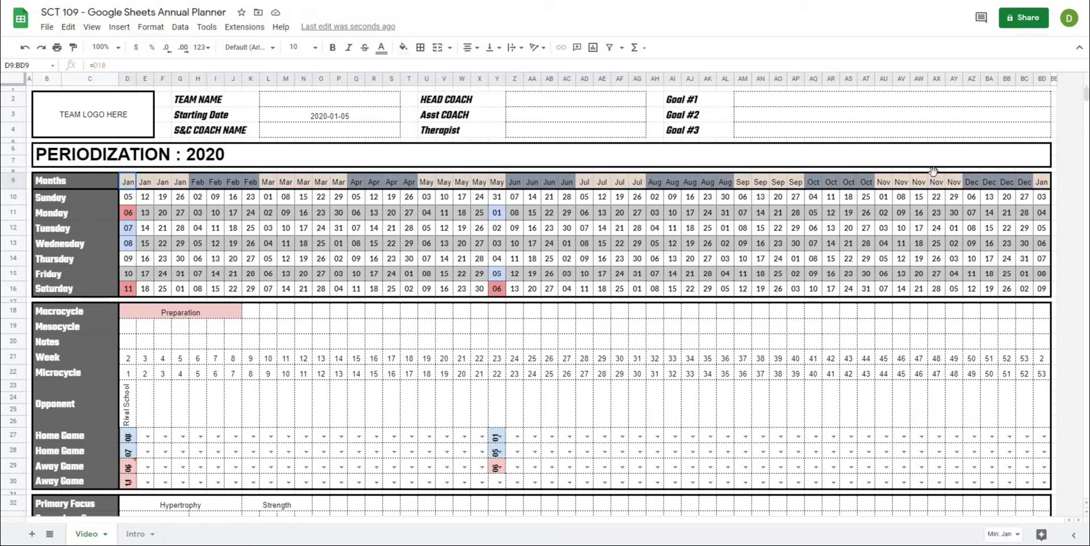
left_click(276, 50)
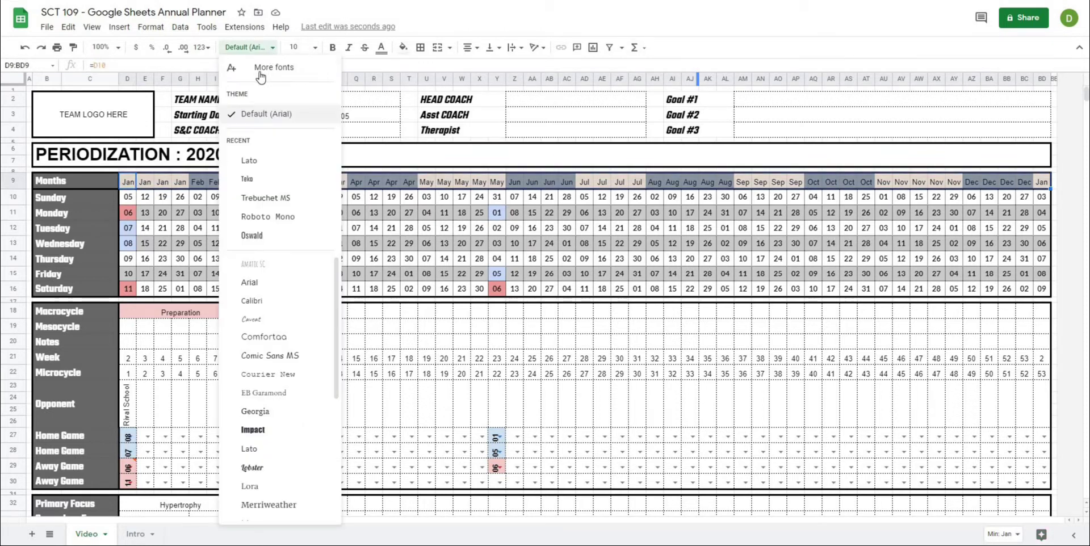
left_click(235, 175)
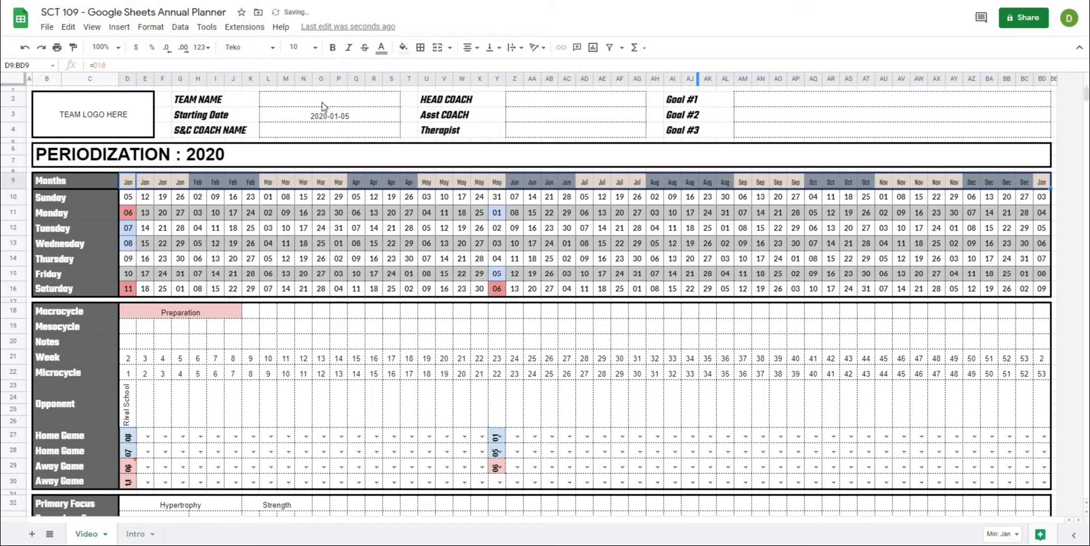
left_click(333, 50)
left_click(490, 48)
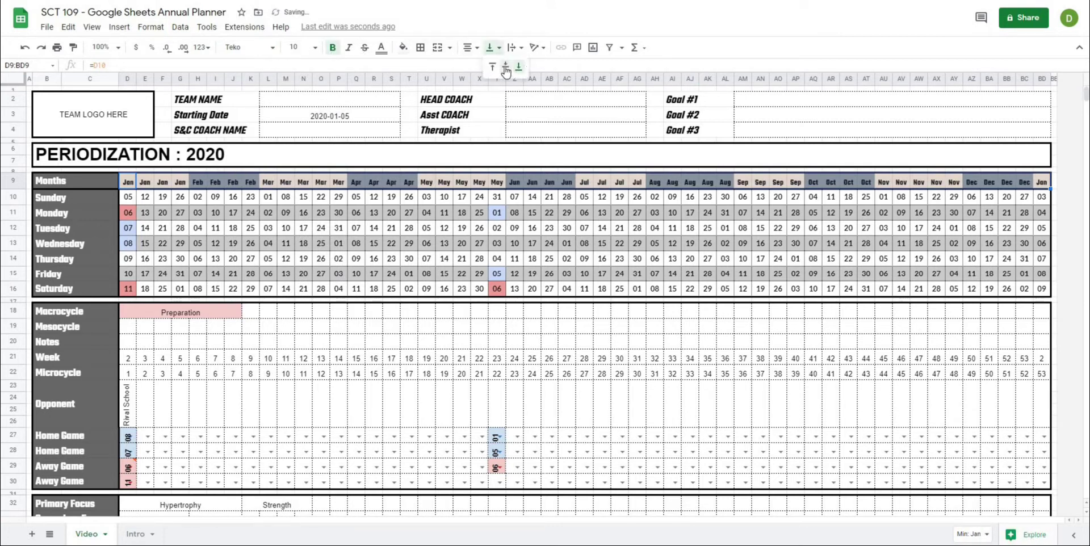
left_click(505, 68)
left_click(444, 288)
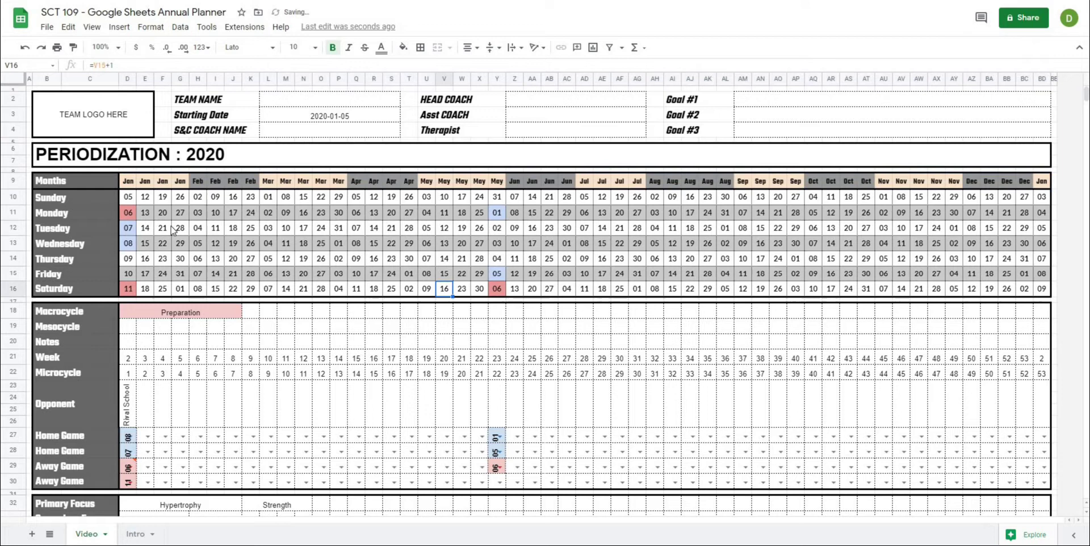
Step: Set the font size of the month names in D9:BD9 to 11
left_click_drag(128, 181, 1045, 183)
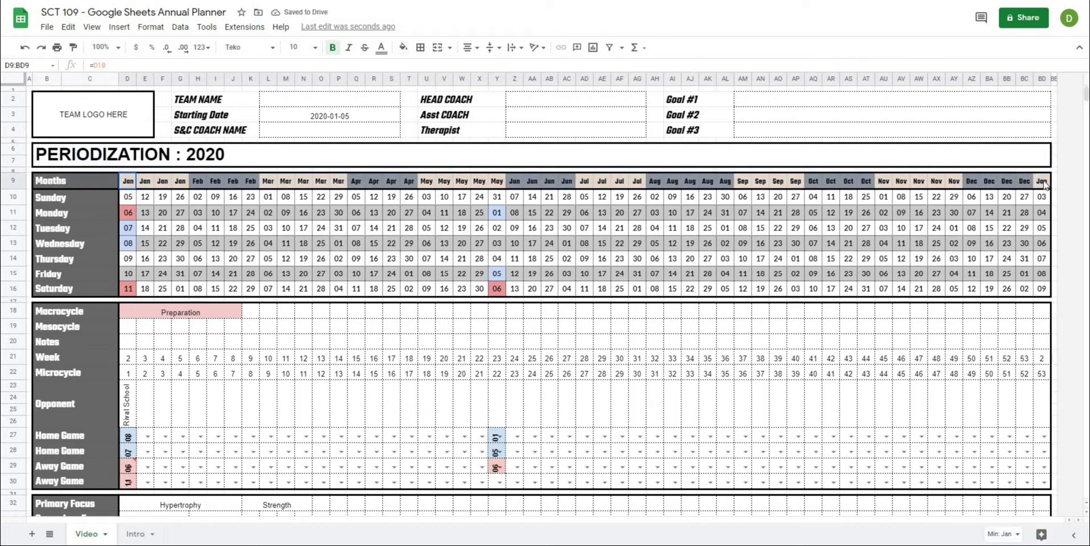
left_click(297, 47)
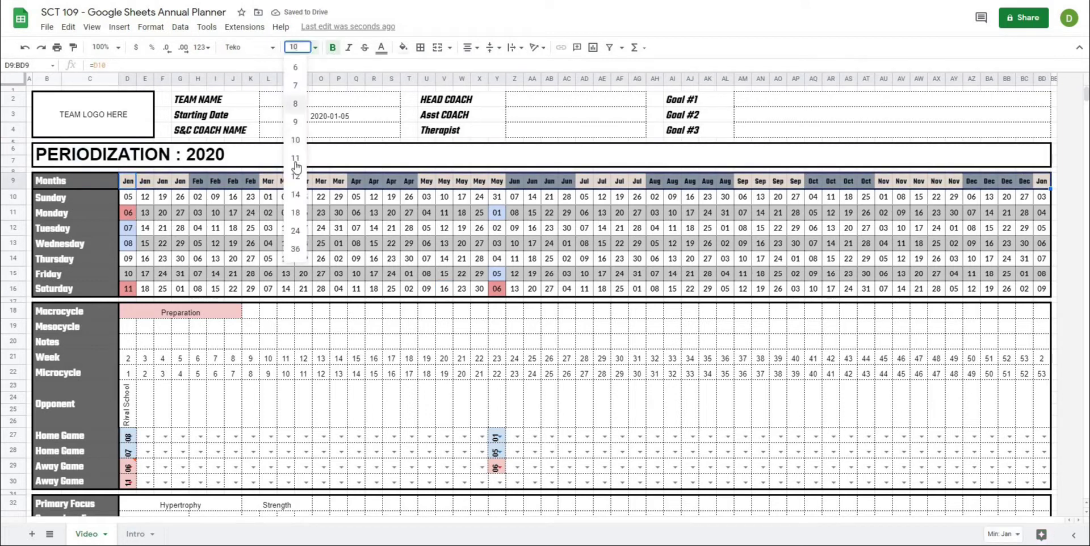
left_click(295, 162)
left_click(302, 259)
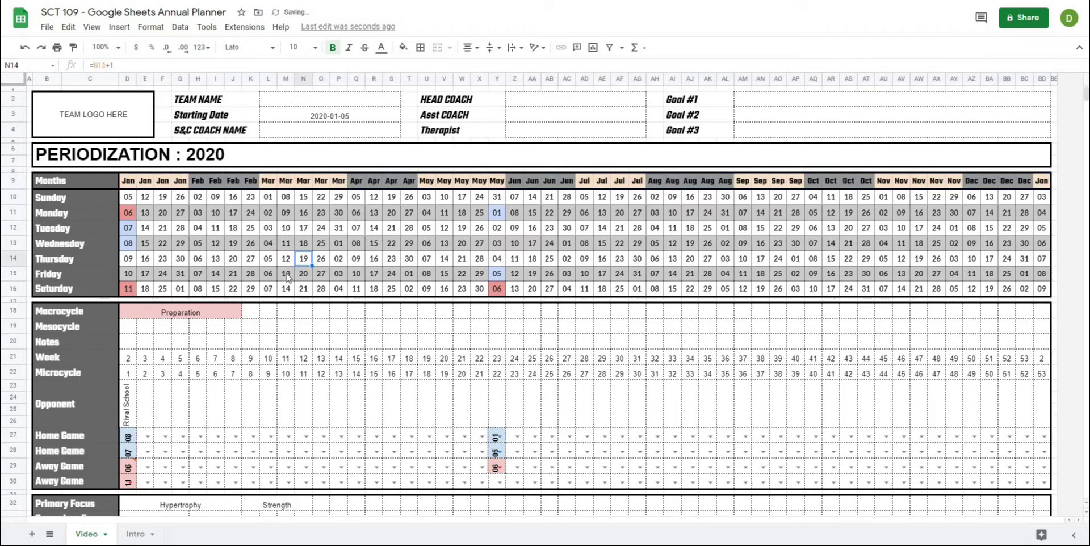
Step: Format the workload level labels in C58:C62, from performance down to deload, in Teko at size 12
scroll(272, 377, "down", 10)
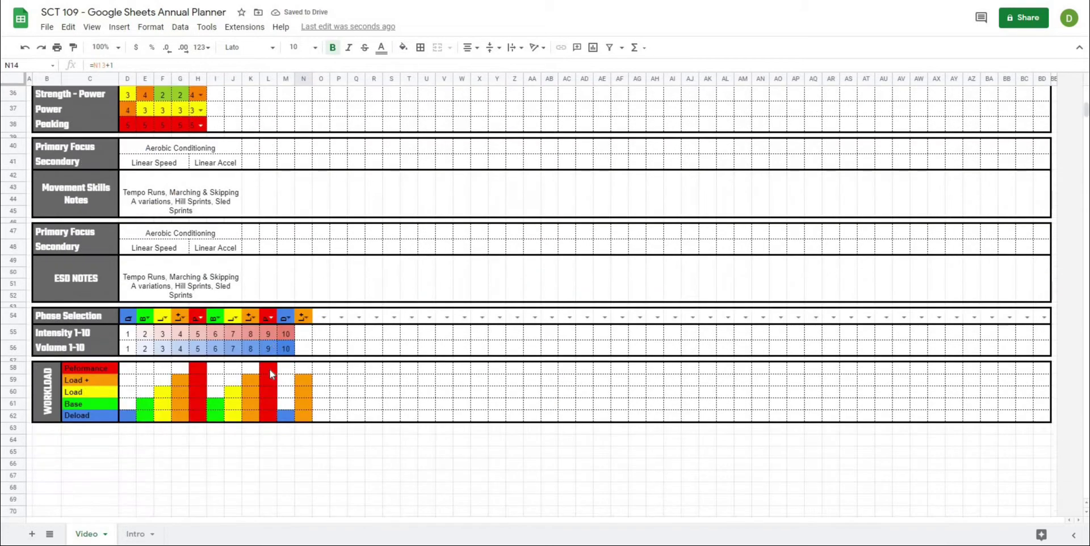
scroll(271, 373, "down", 3)
scroll(270, 373, "up", 1)
left_click_drag(84, 318, 89, 364)
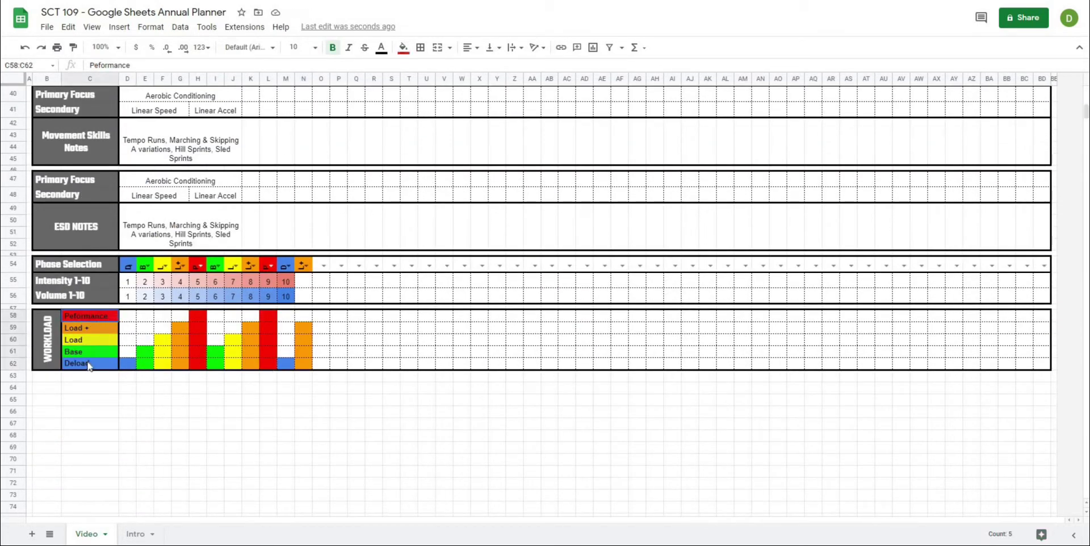
left_click(274, 48)
left_click(252, 162)
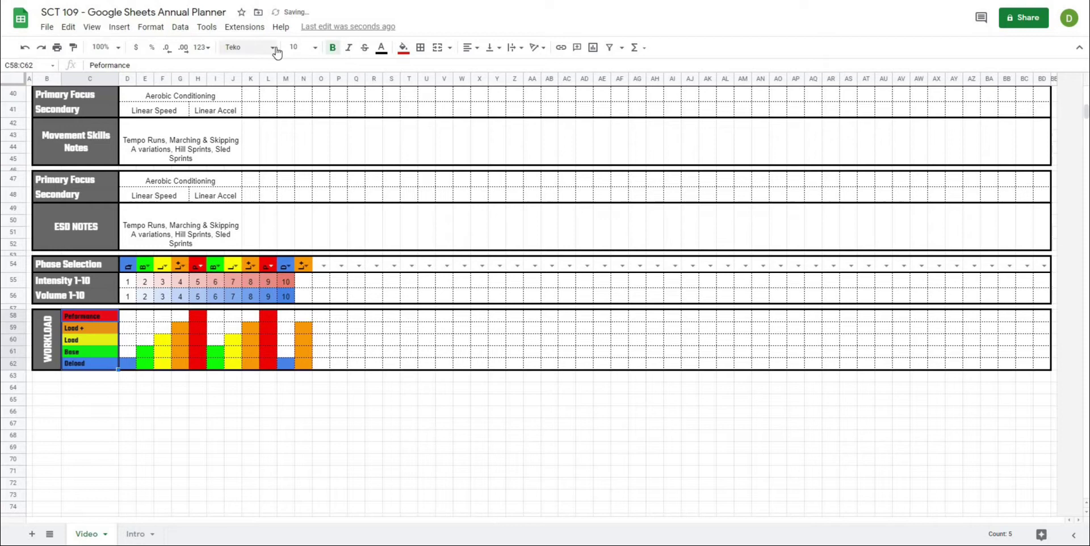
left_click(316, 47)
left_click(296, 178)
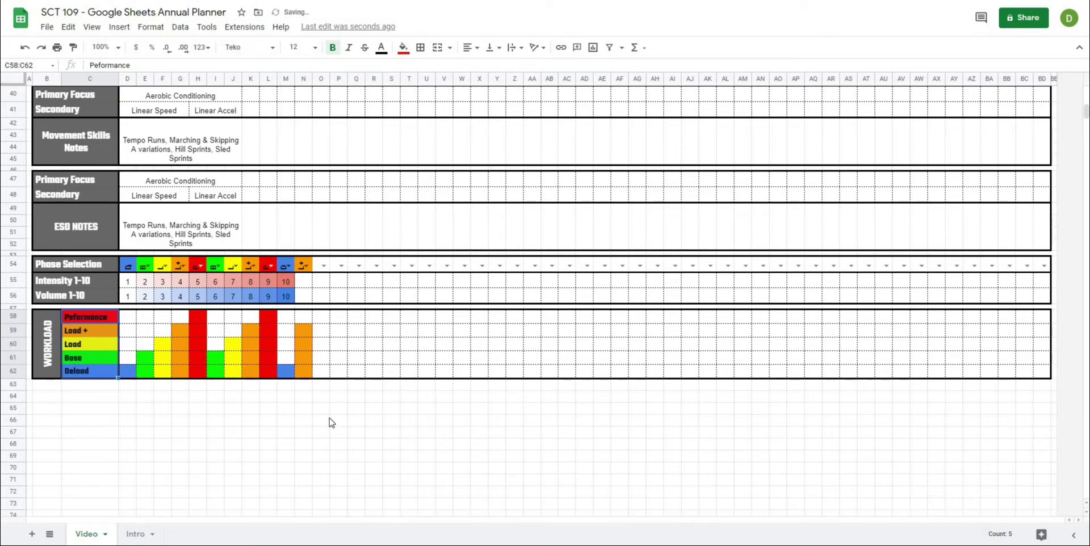
left_click(314, 422)
Step: Fill the merged PERIODIZATION title banner in B6:BD7 with dark gray and make its text white
scroll(358, 429, "up", 15)
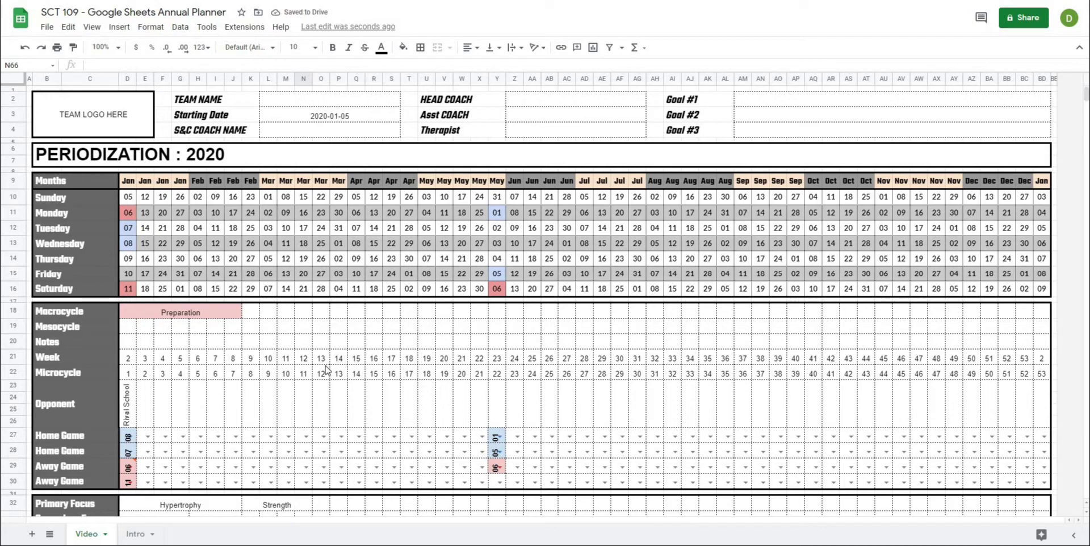
left_click(51, 162)
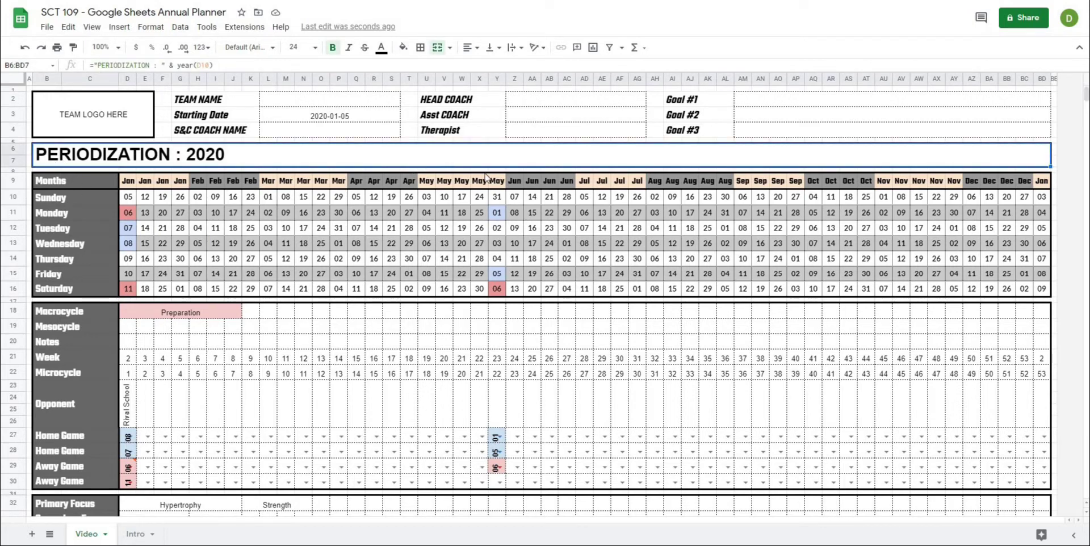
left_click(402, 47)
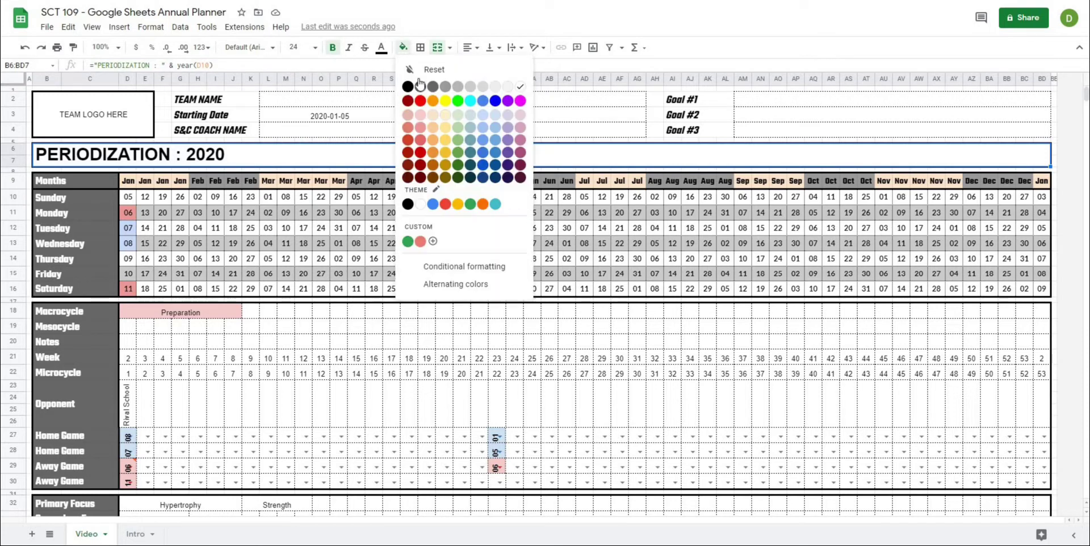
left_click(434, 85)
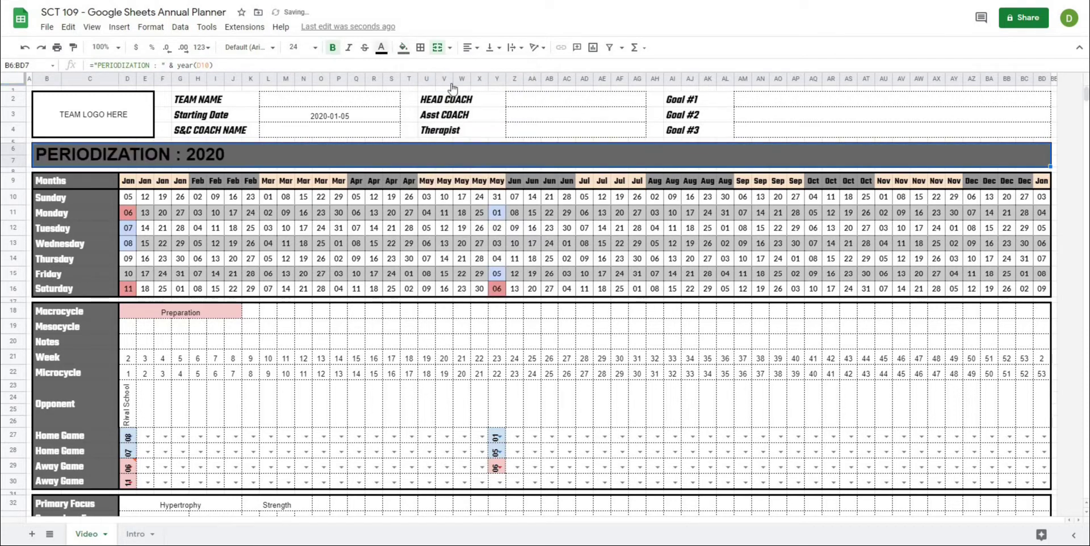
left_click(381, 47)
left_click(497, 87)
left_click(351, 312)
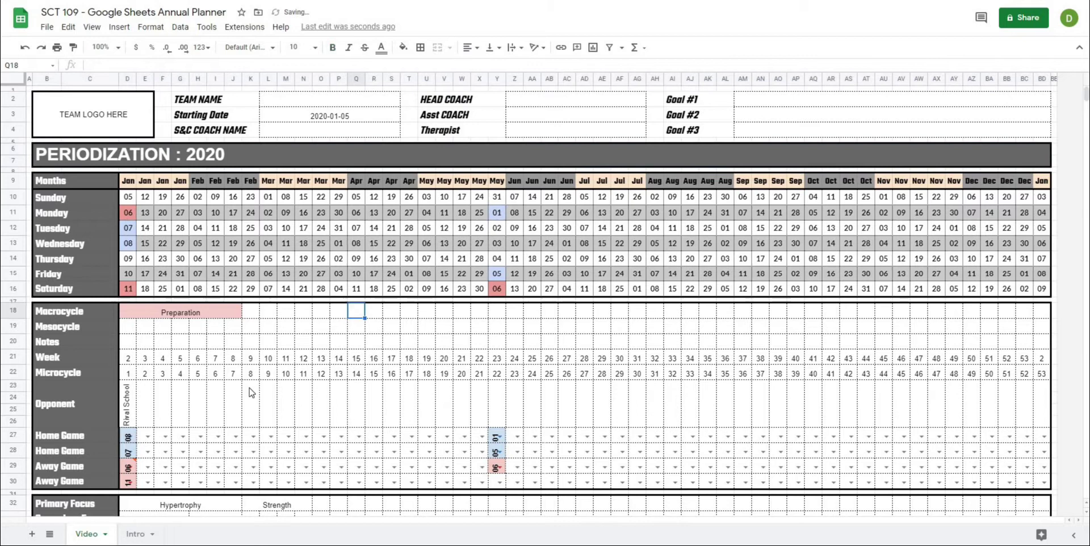
Step: Look over the restyled planner from the header rows down to the workload chart and the empty rows below it
scroll(260, 392, "down", 9)
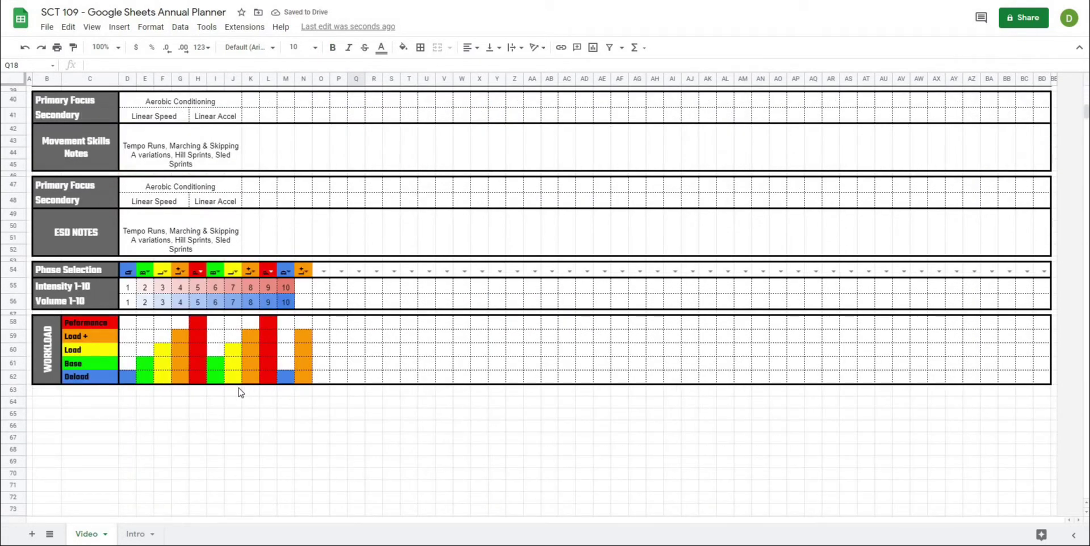
left_click(145, 440)
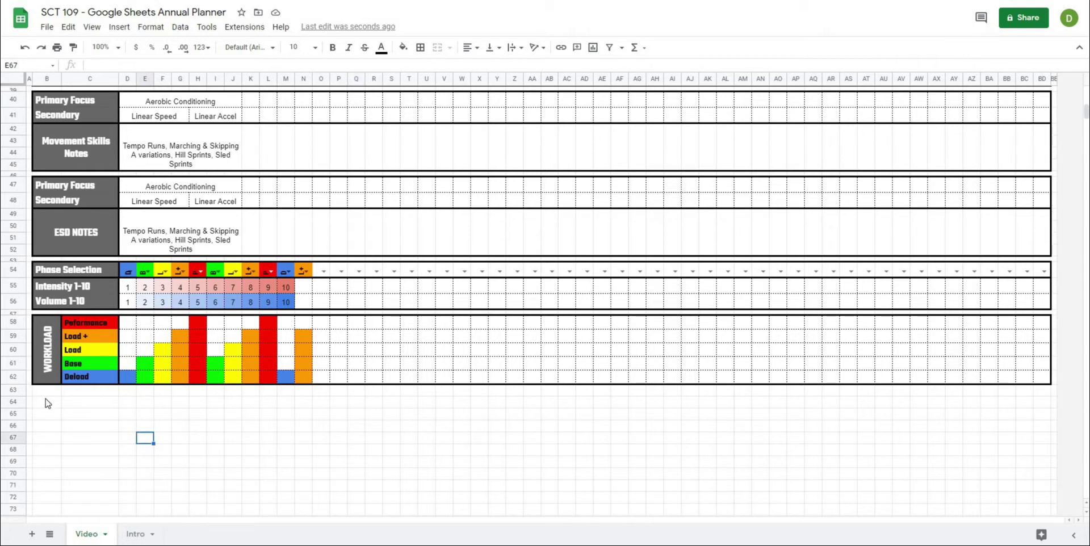
scroll(528, 318, "up", 9)
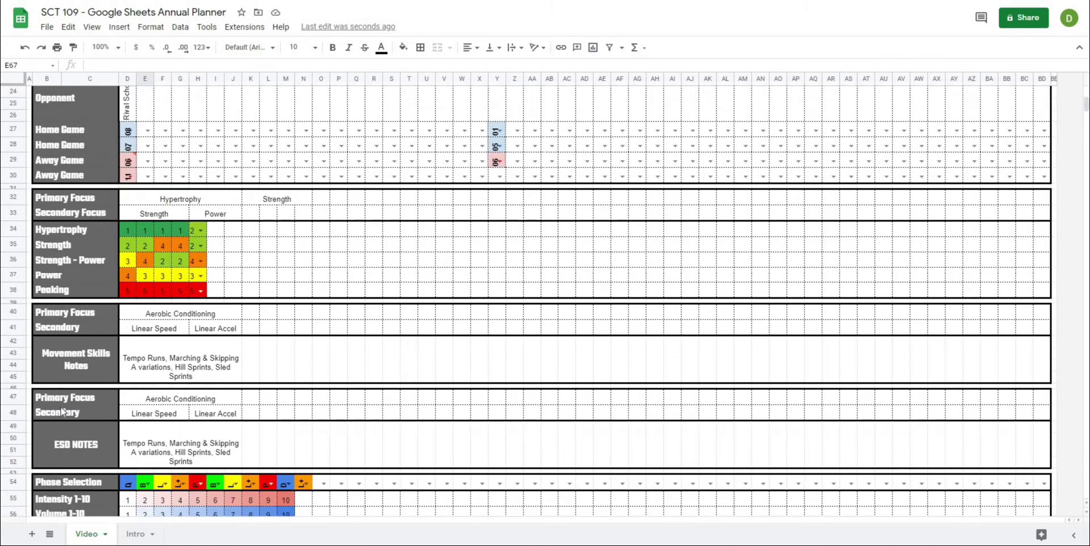
scroll(525, 325, "up", 1)
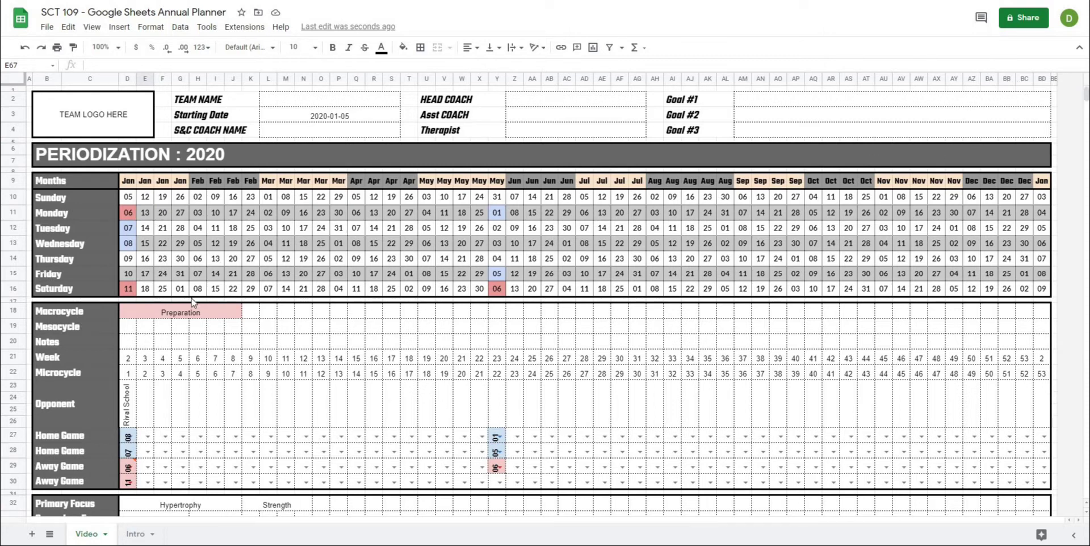
scroll(192, 302, "down", 10)
key("Up")
key("Up")
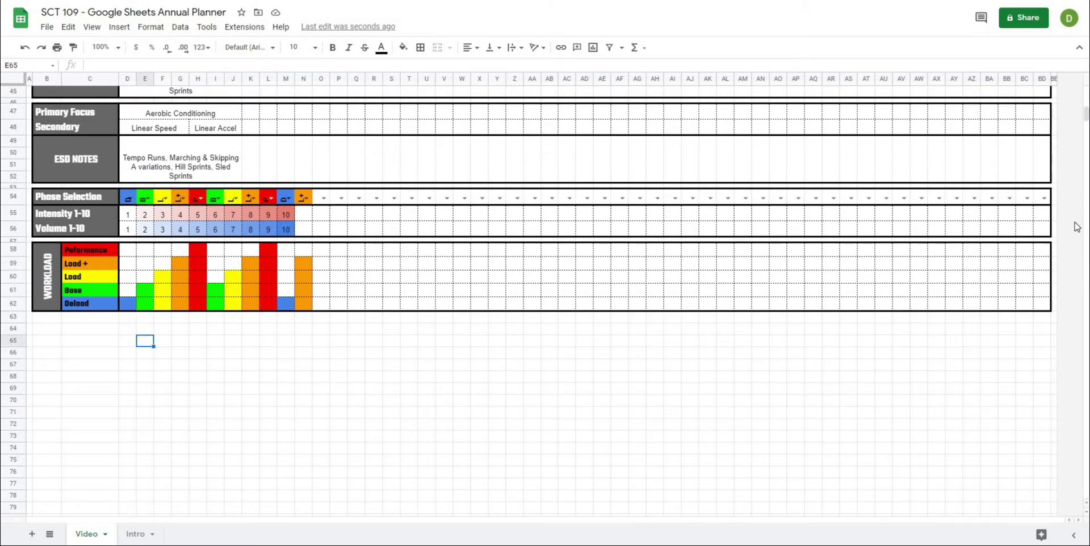
scroll(1080, 265, "up", 10)
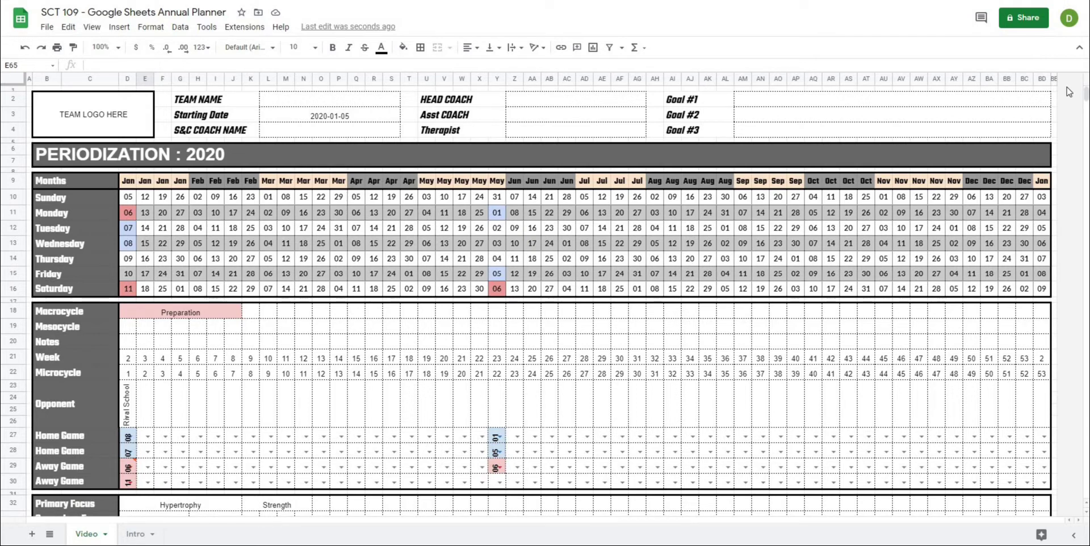
Step: Delete the empty rows 64 to 1000 below the workload chart
scroll(419, 322, "down", 12)
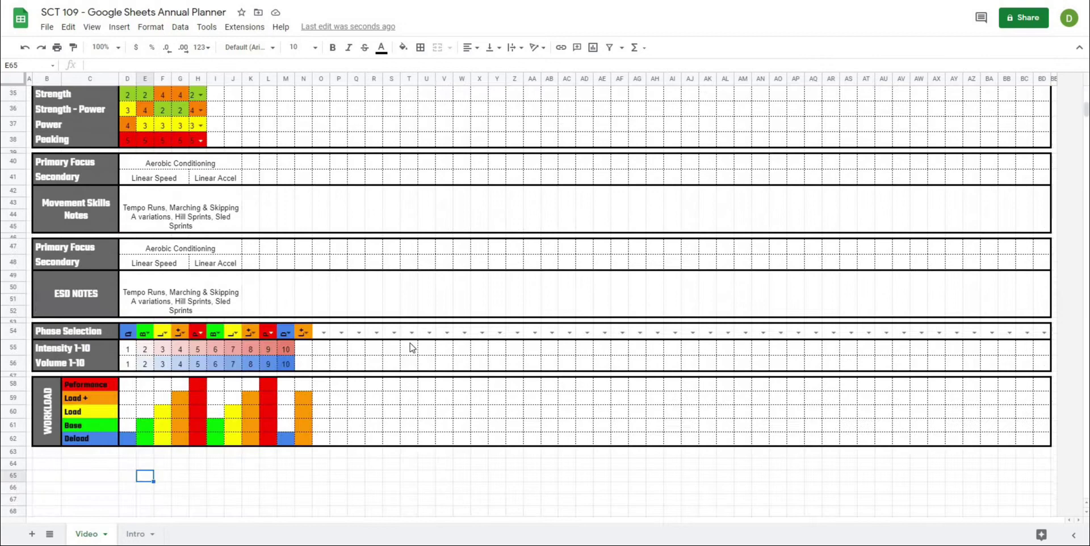
left_click(13, 145)
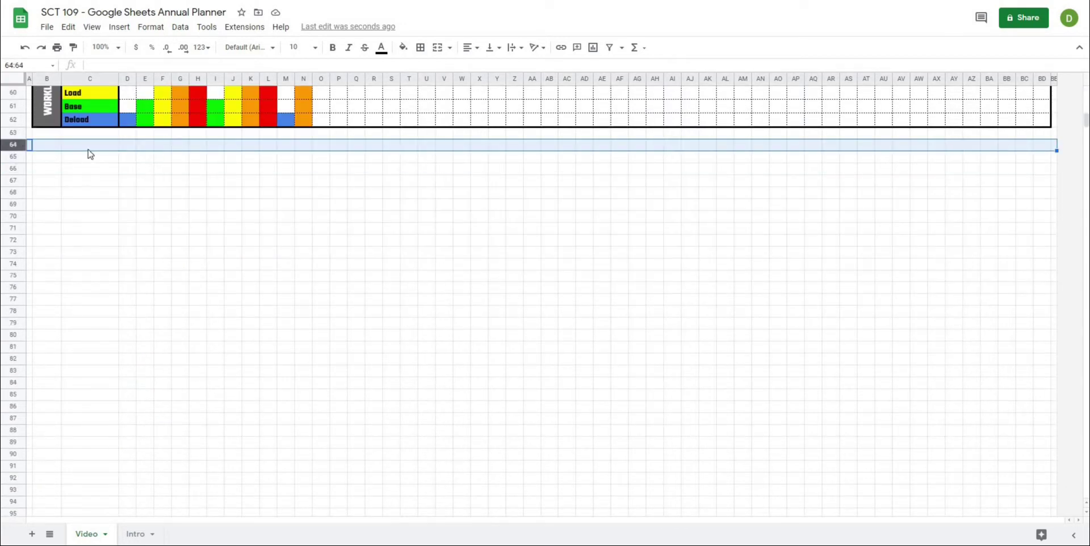
key("ctrl+shift+Down")
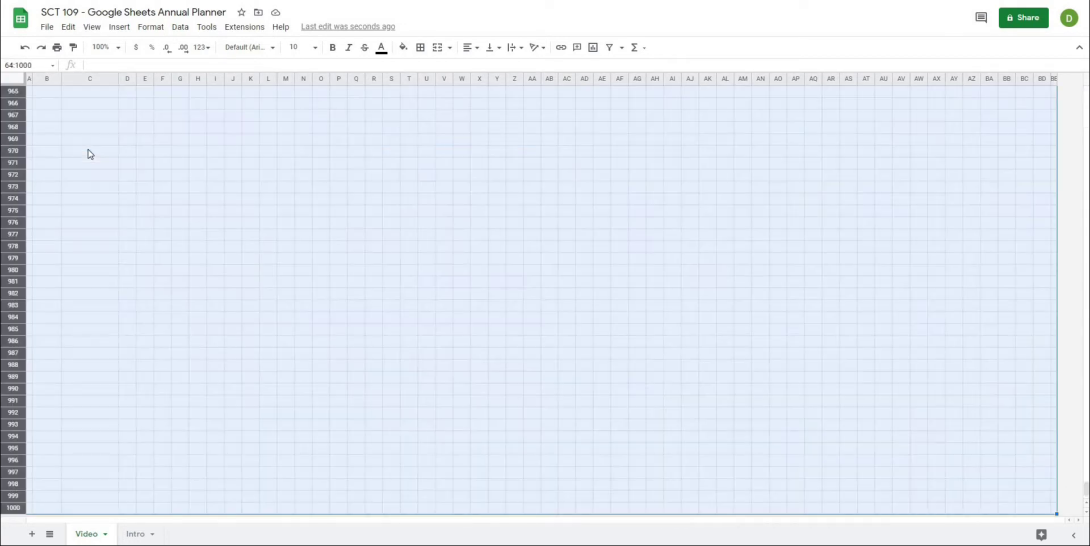
right_click(13, 200)
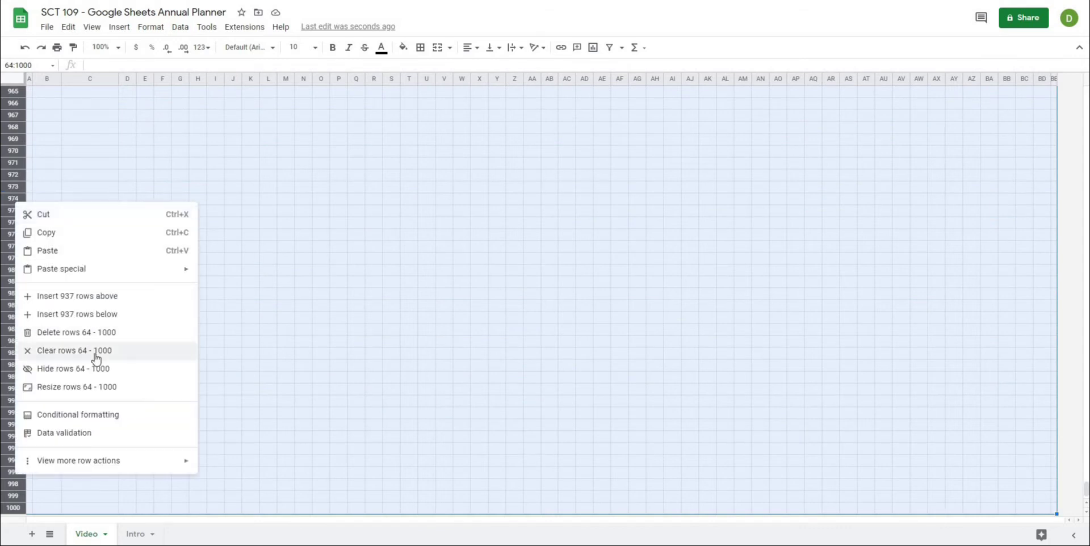
left_click(87, 333)
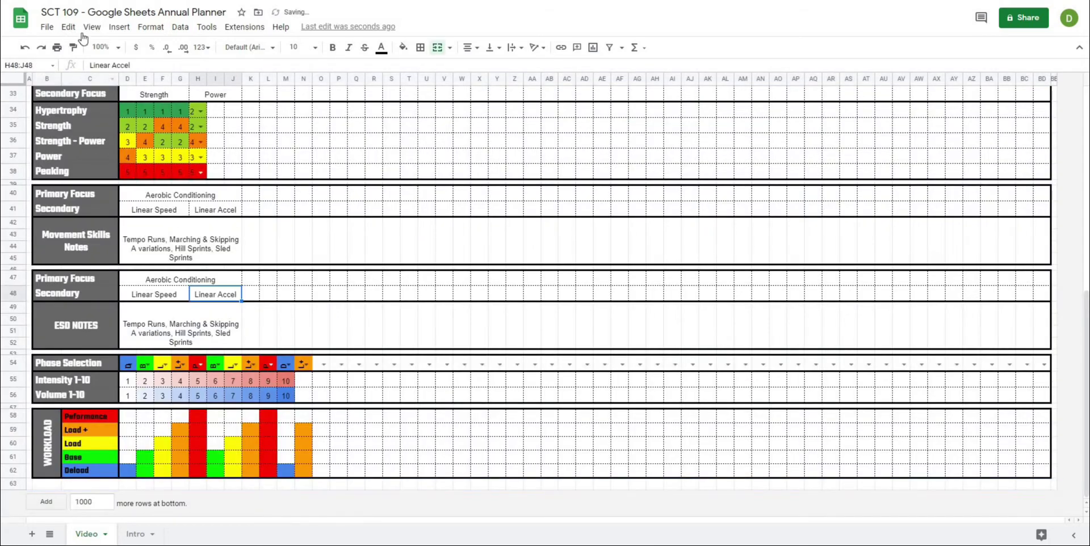
Step: Look over the whole planner at 50% zoom and set the sheet's zoom to 90%
left_click(119, 47)
left_click(105, 71)
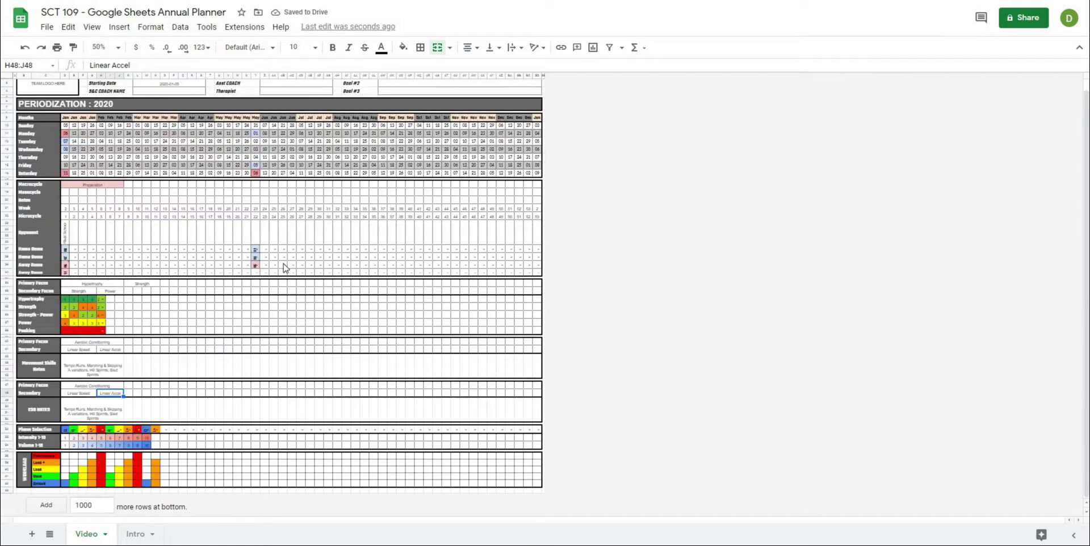
scroll(32, 148, "up", 1)
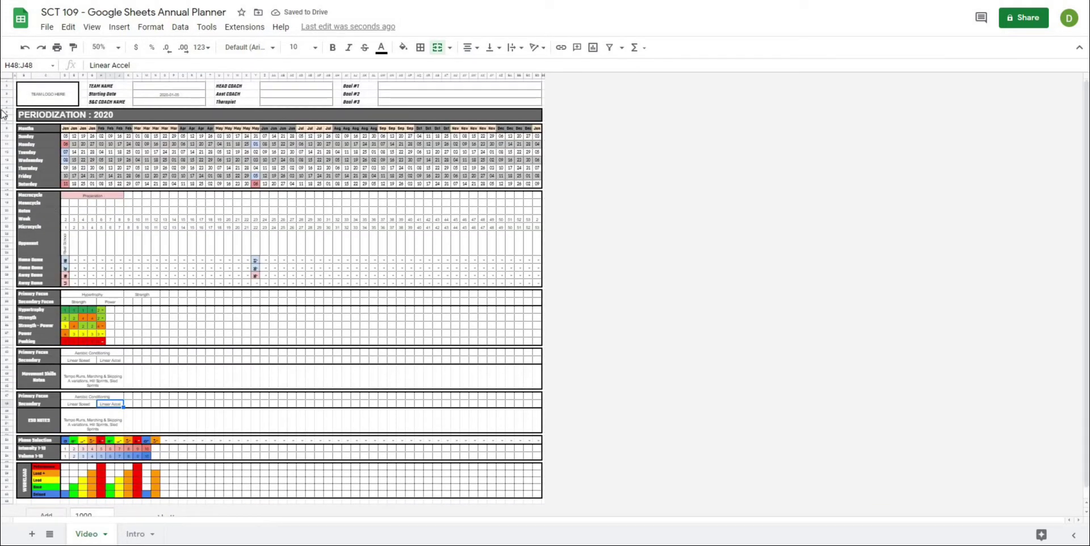
scroll(33, 502, "down", 1)
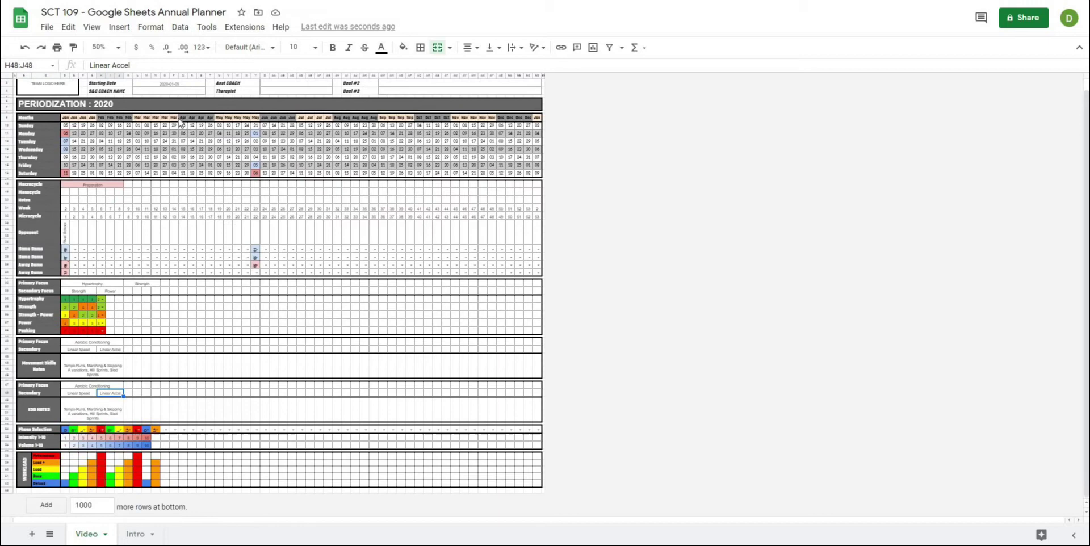
left_click(114, 47)
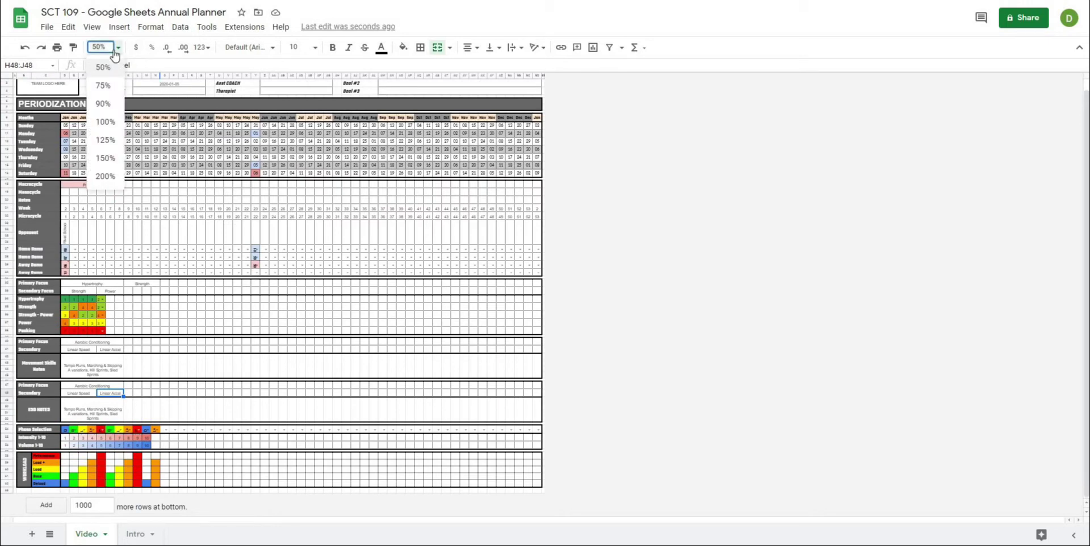
left_click(102, 103)
Step: Reduce the height of row 63, the last row below the workload chart
scroll(21, 475, "down", 6)
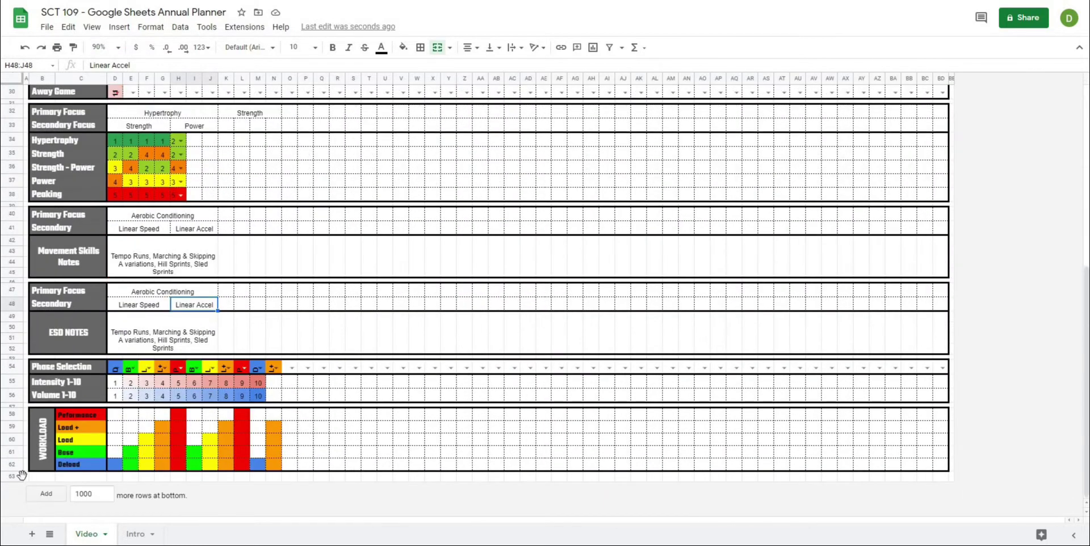
left_click(12, 476)
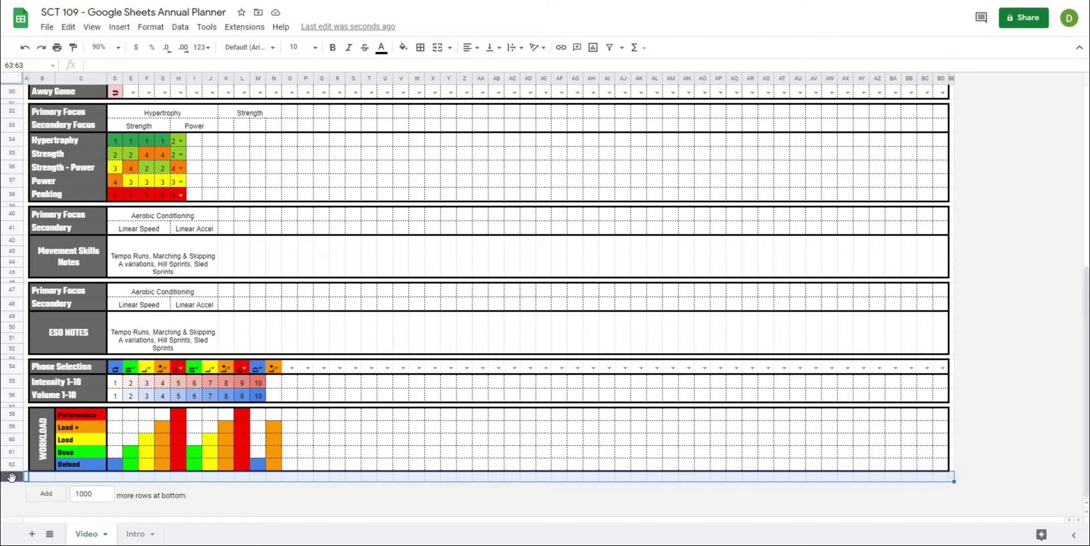
right_click(12, 476)
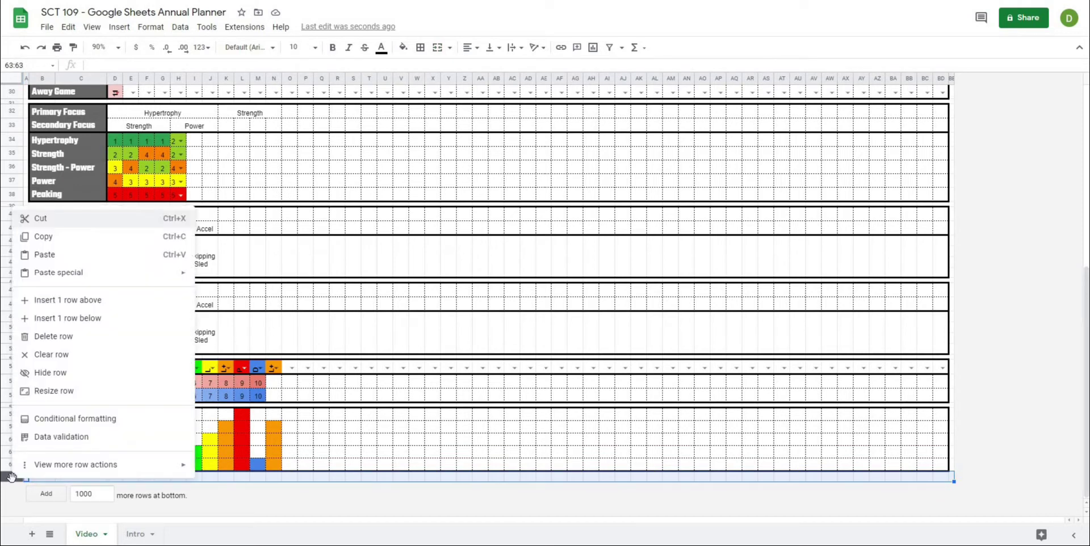
left_click(68, 391)
left_click(521, 267)
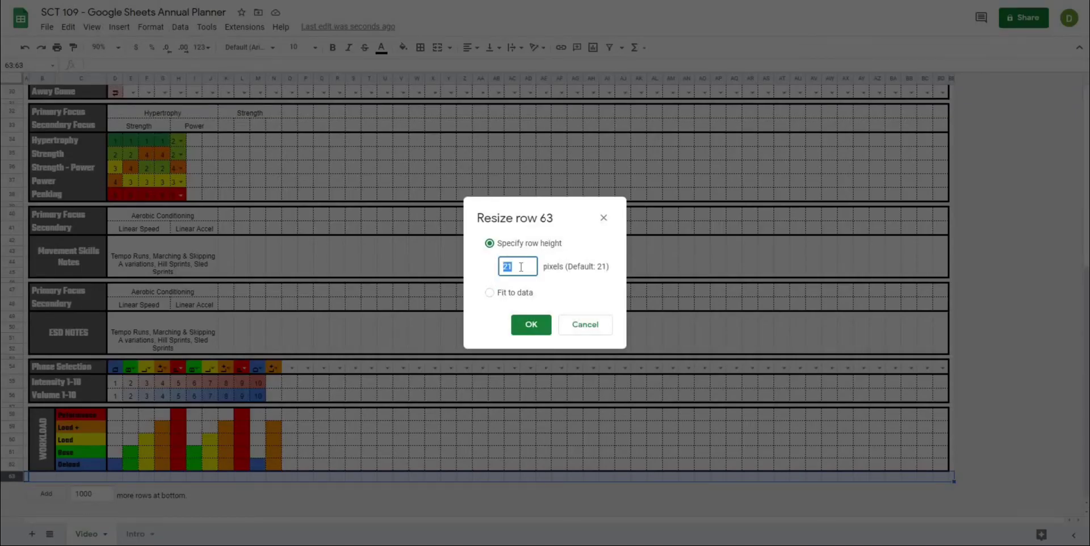
left_click(528, 325)
Step: Check the planner's page layout in the print preview and return to the sheet without printing
scroll(414, 340, "up", 5)
scroll(414, 341, "up", 2)
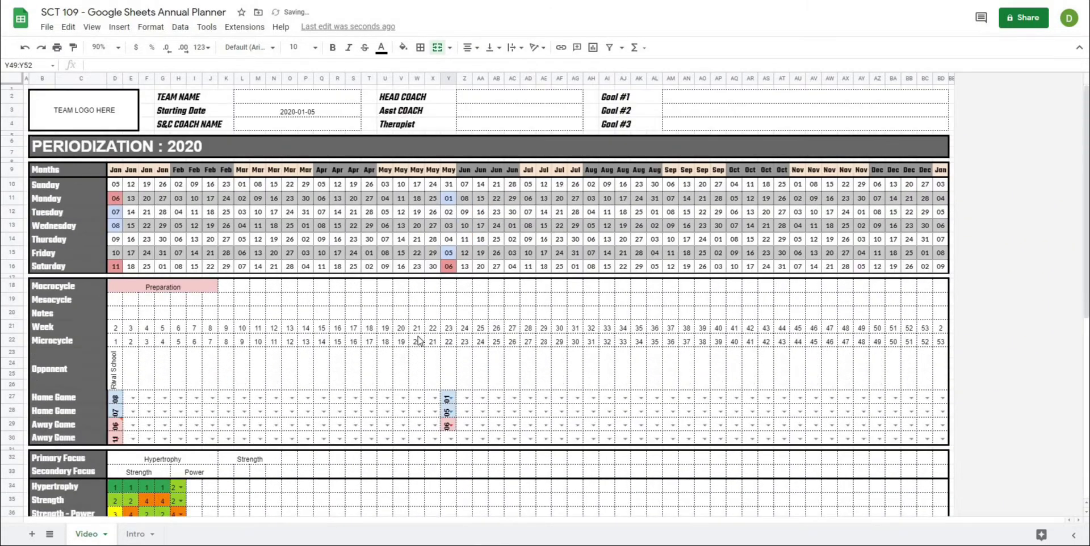
left_click(56, 47)
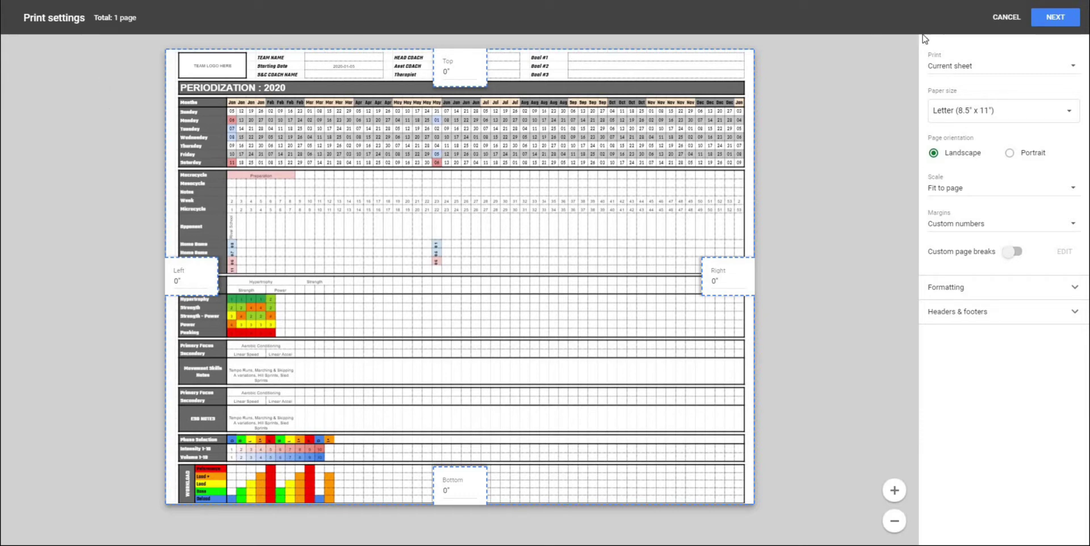
left_click(1001, 20)
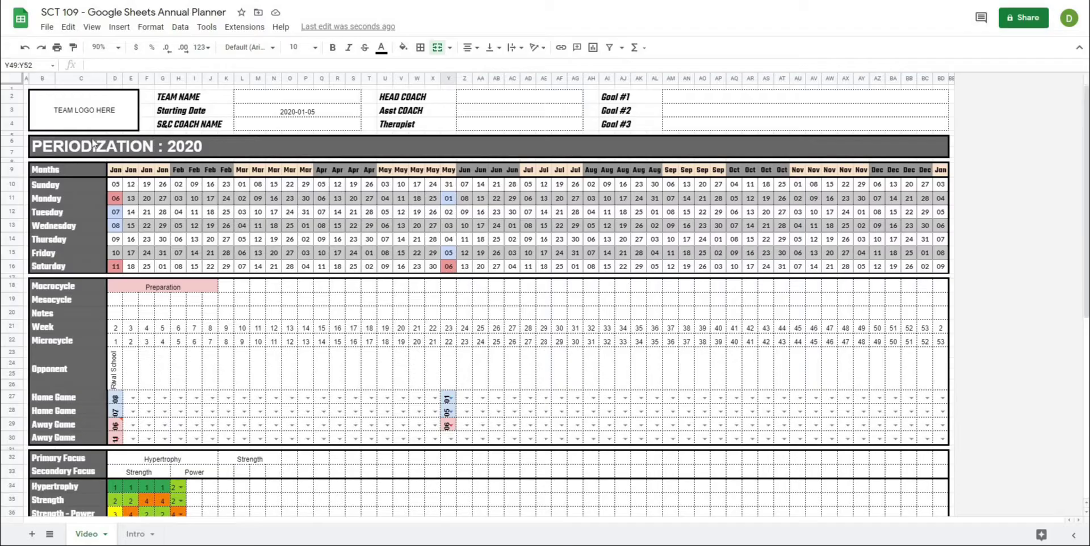
Step: Set the height of rows 9 to 16, the months and weekdays block, to 25 pixels
left_click_drag(11, 170, 10, 263)
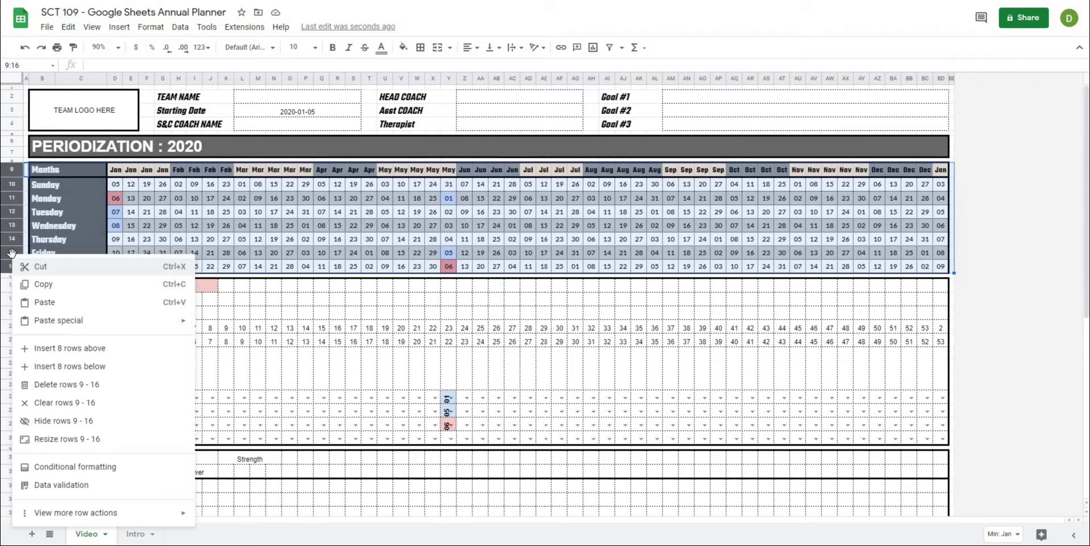
left_click(89, 441)
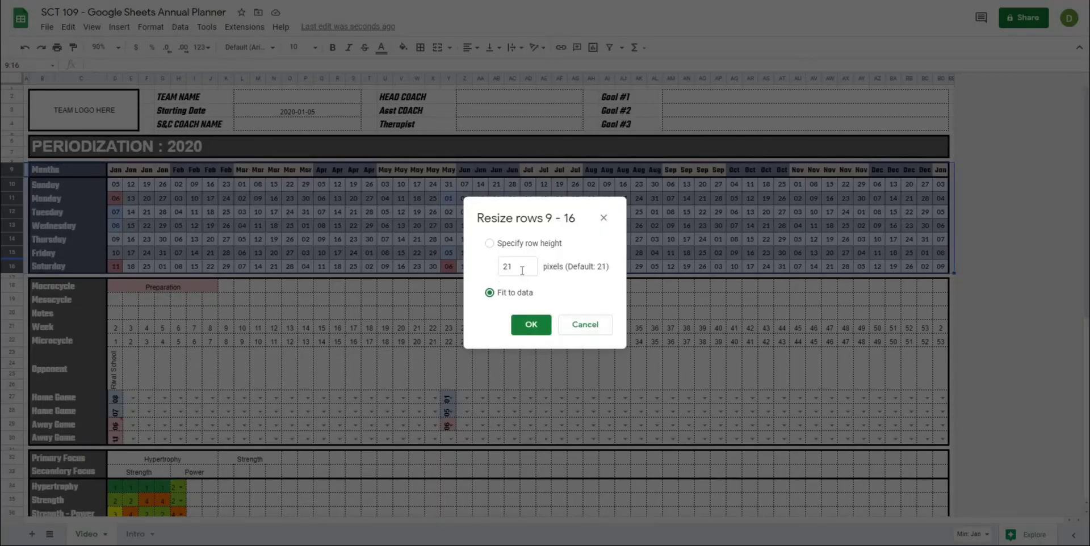
left_click_drag(524, 266, 495, 269)
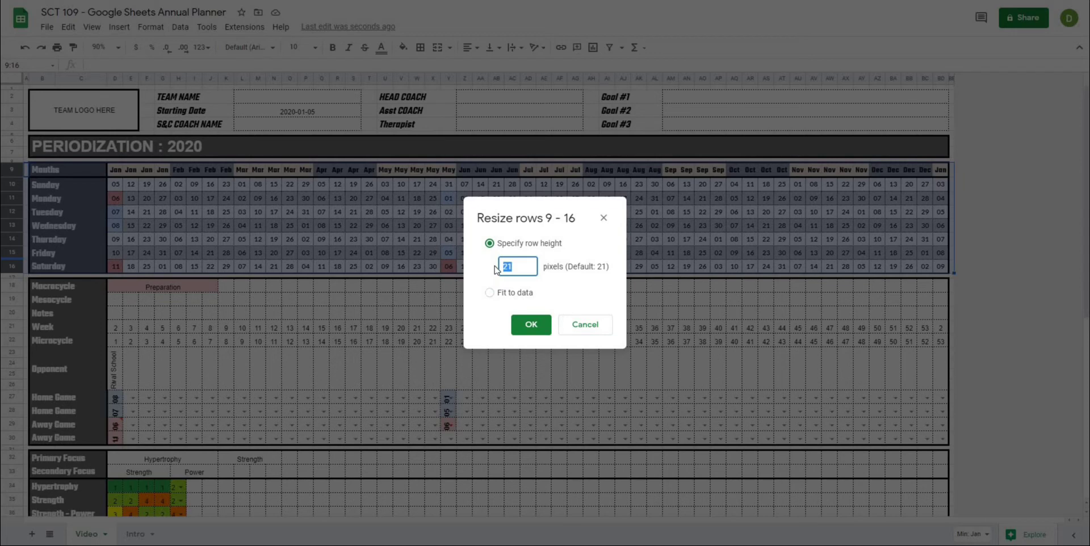
type("25")
left_click(531, 324)
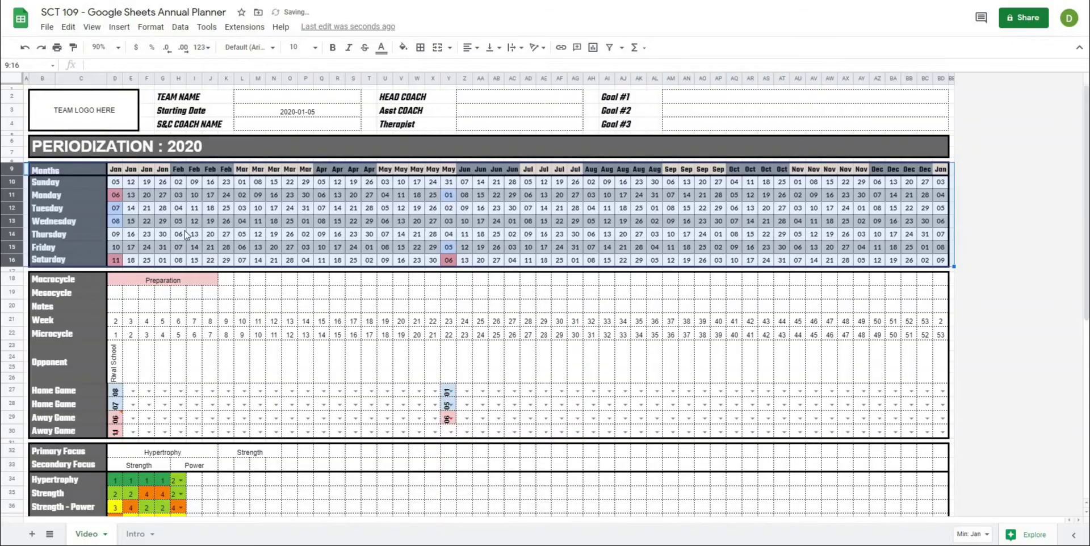
left_click(191, 234)
Step: Set the height of rows 2 to 4, the team information header, to 25 pixels
left_click_drag(12, 100, 10, 122)
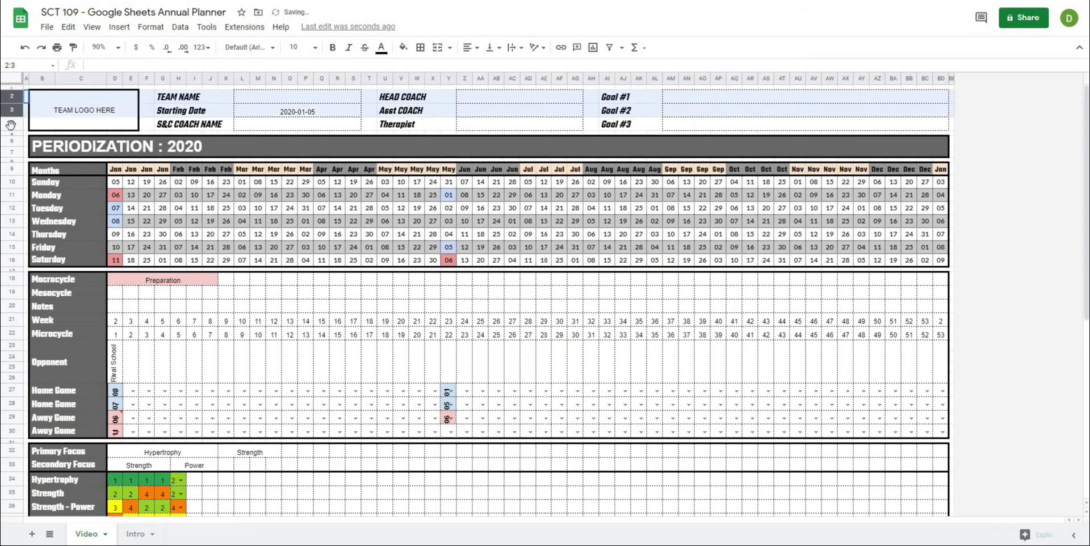
right_click(10, 122)
left_click(62, 312)
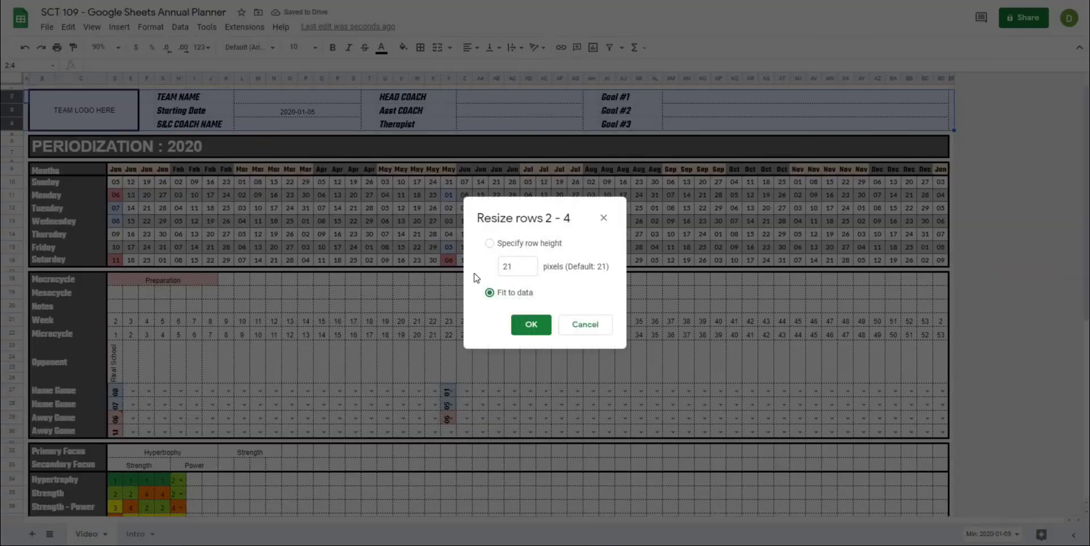
left_click(511, 267)
key("BackSpace")
type("5")
left_click(531, 325)
left_click(34, 291)
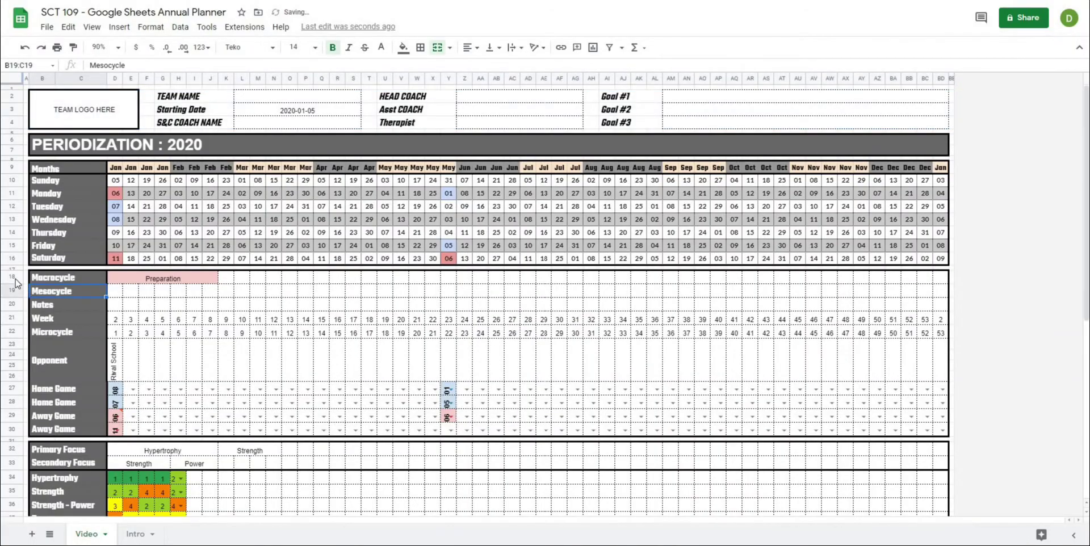
Step: Set the height of rows 18 to 30, from Macrocycle through the last Away Game row, to 25 pixels
left_click_drag(16, 283, 15, 429)
right_click(14, 429)
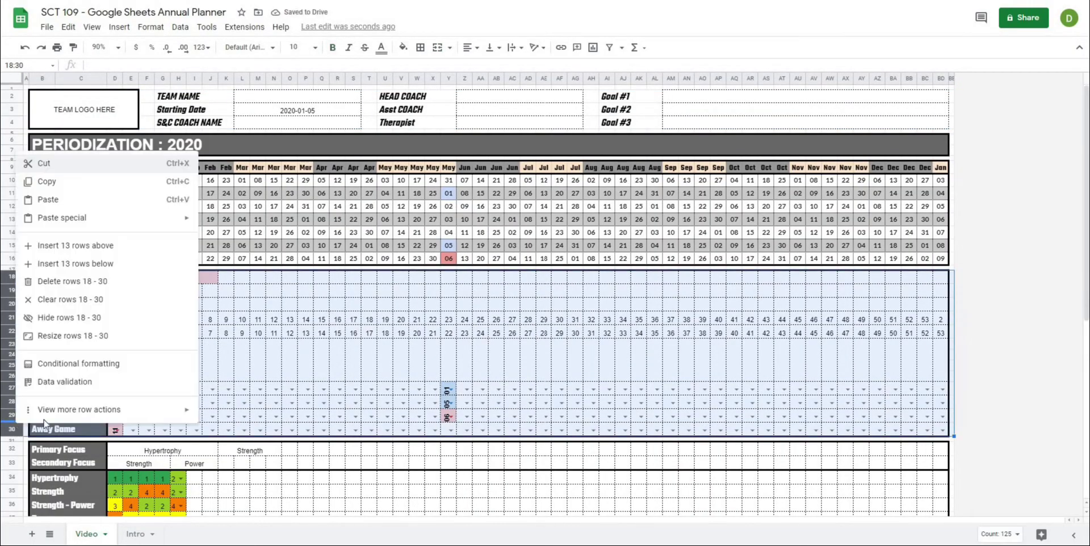
left_click(62, 336)
type("25")
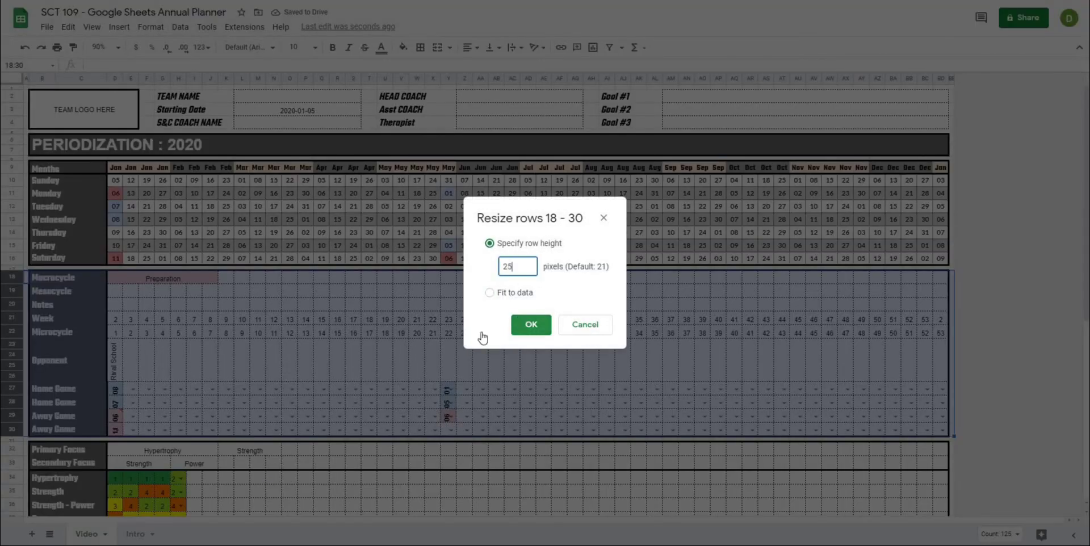
left_click(531, 325)
Step: Set the height of rows 32 to 38, from Primary Focus to Peaking, to 25 pixels
scroll(73, 400, "down", 2)
left_click(11, 381)
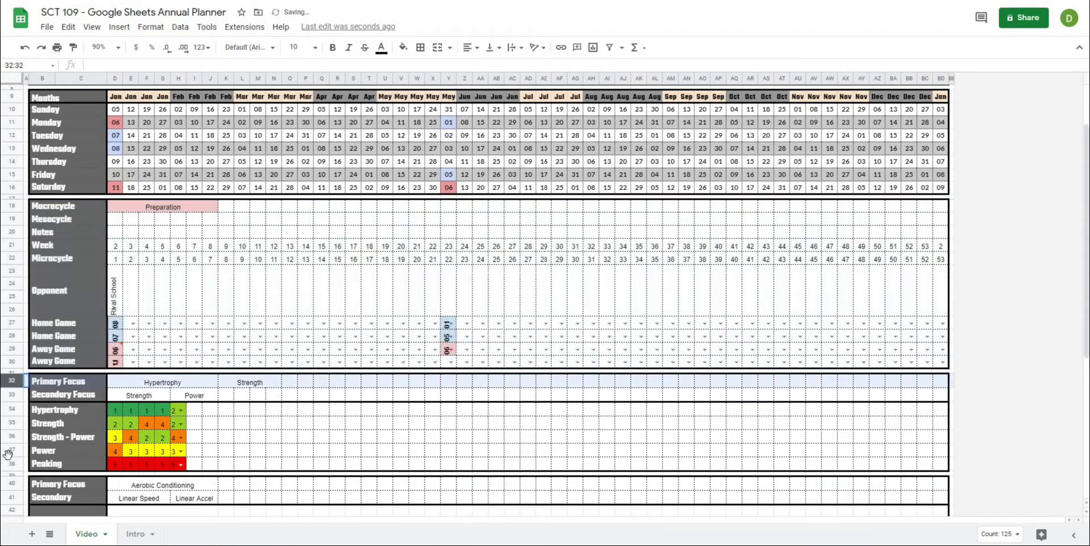
left_click(9, 464, "shift")
right_click(11, 463)
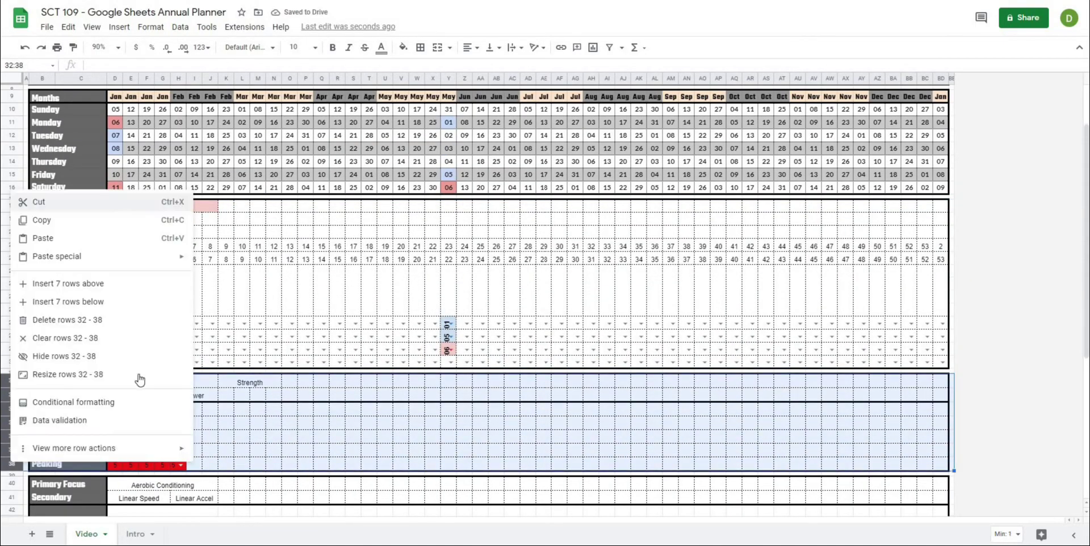
left_click(85, 375)
left_click(489, 243)
type("25")
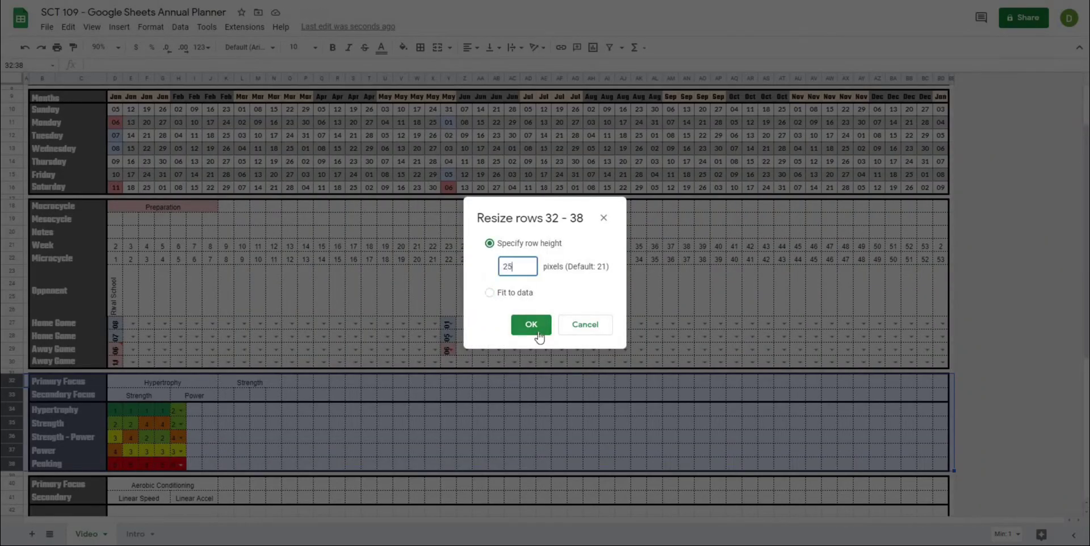
left_click(536, 333)
Step: Set the rows of the remaining blocks (40–45, 47–52, 54–56 and 58–62) to 25 pixels high, leaving out the separator rows
scroll(88, 411, "down", 4)
left_click_drag(11, 246, 12, 259)
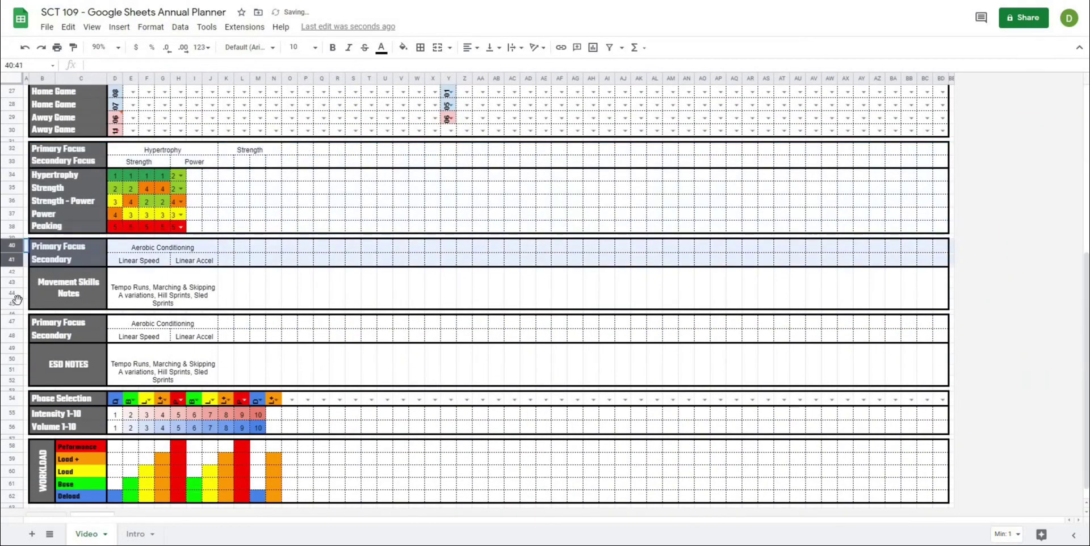
left_click(17, 304, "shift")
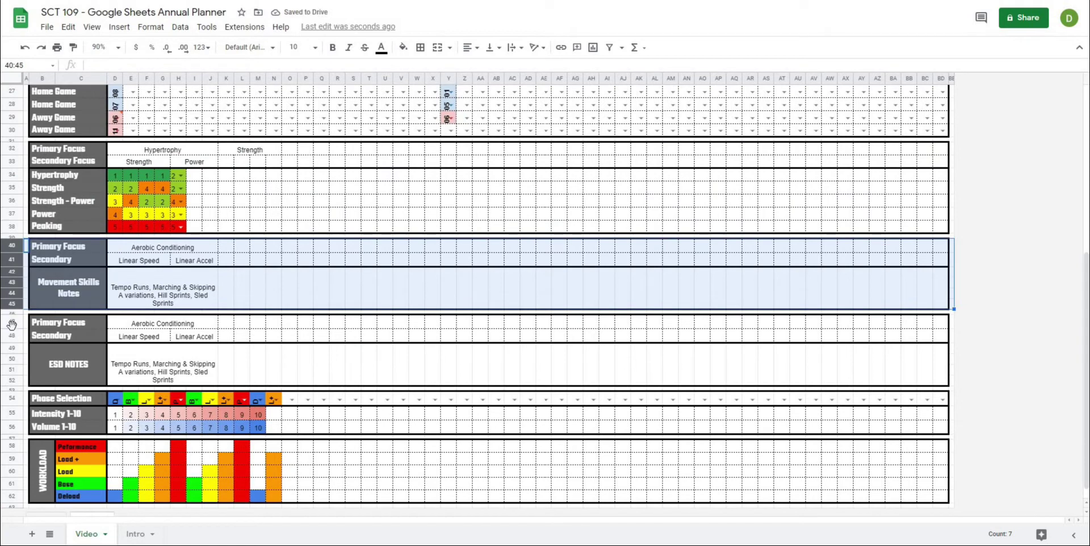
left_click_drag(11, 324, 12, 494, "ctrl")
right_click(12, 494)
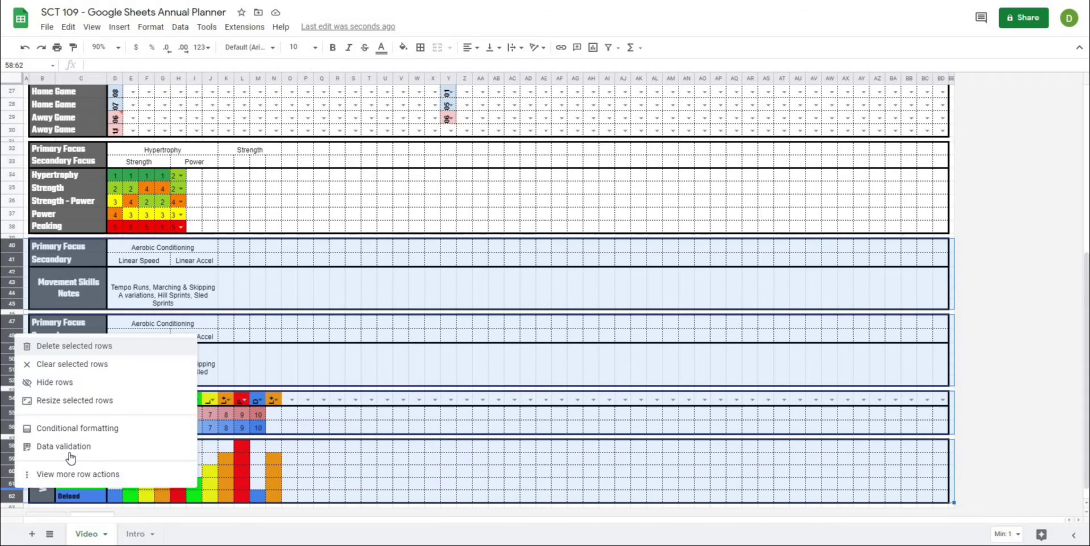
left_click(88, 400)
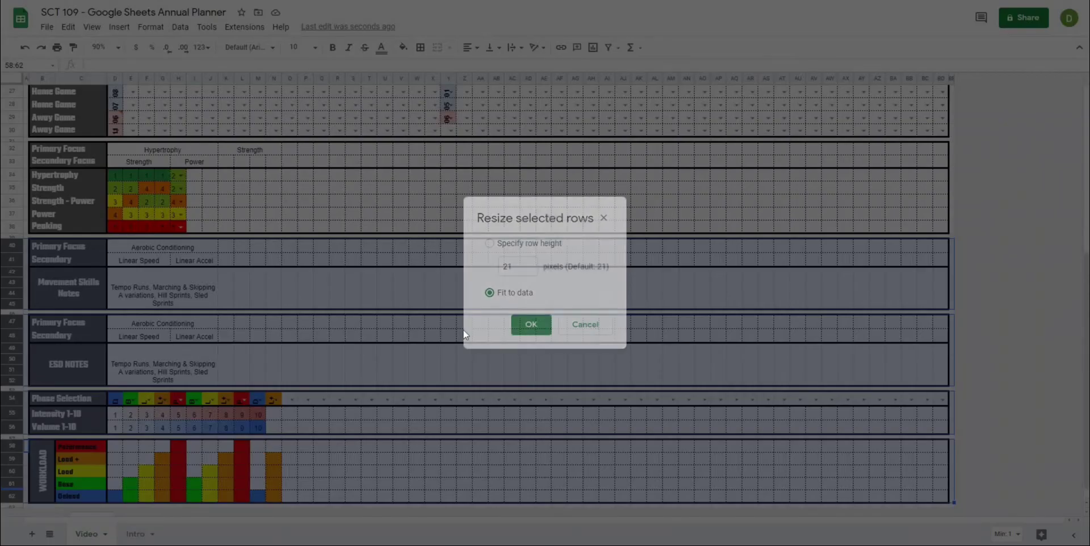
left_click(524, 263)
type("25")
left_click(531, 324)
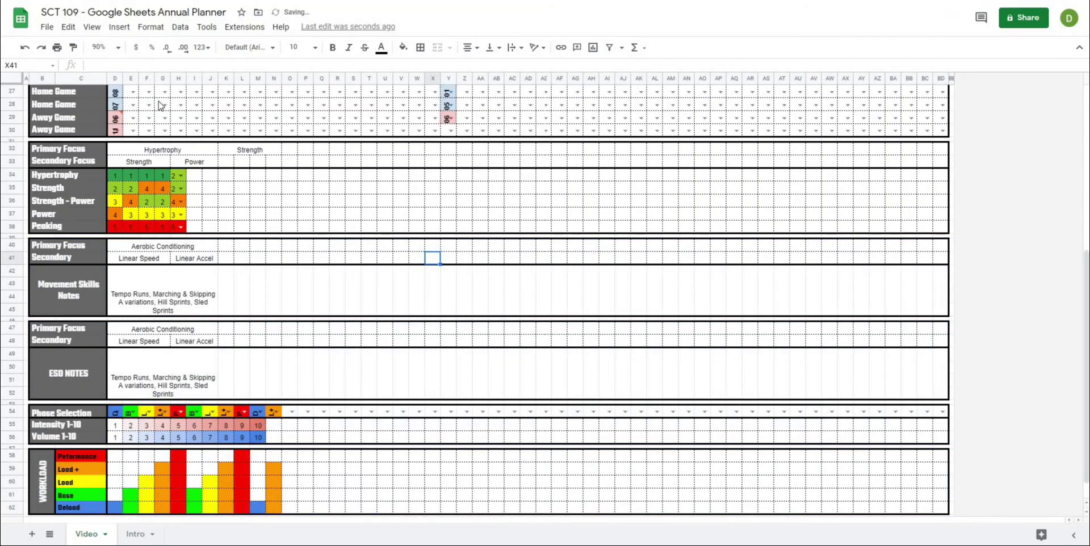
Step: Open the print settings for the planner and choose the current sheet as the print range
left_click(57, 47)
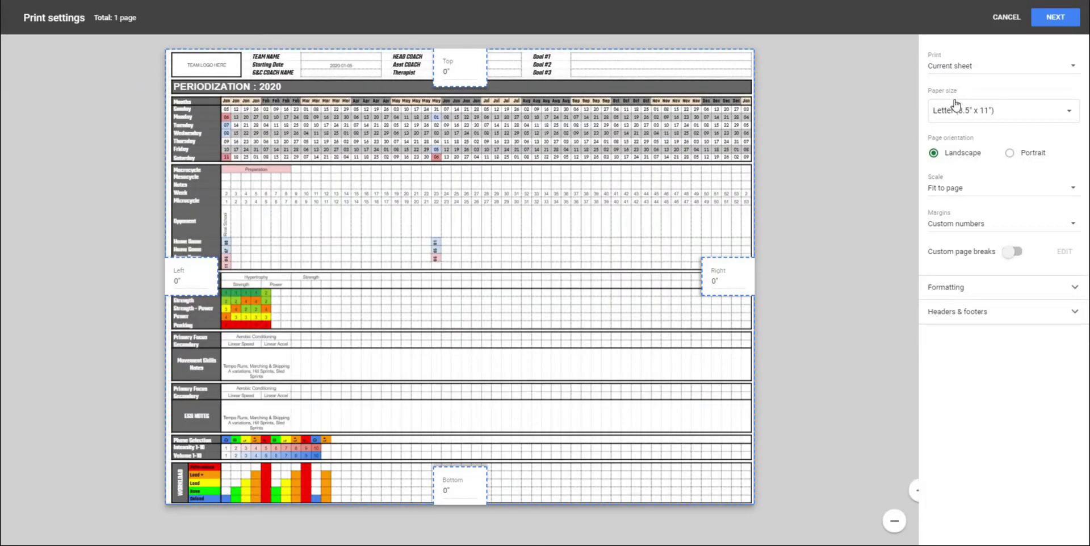
left_click(964, 71)
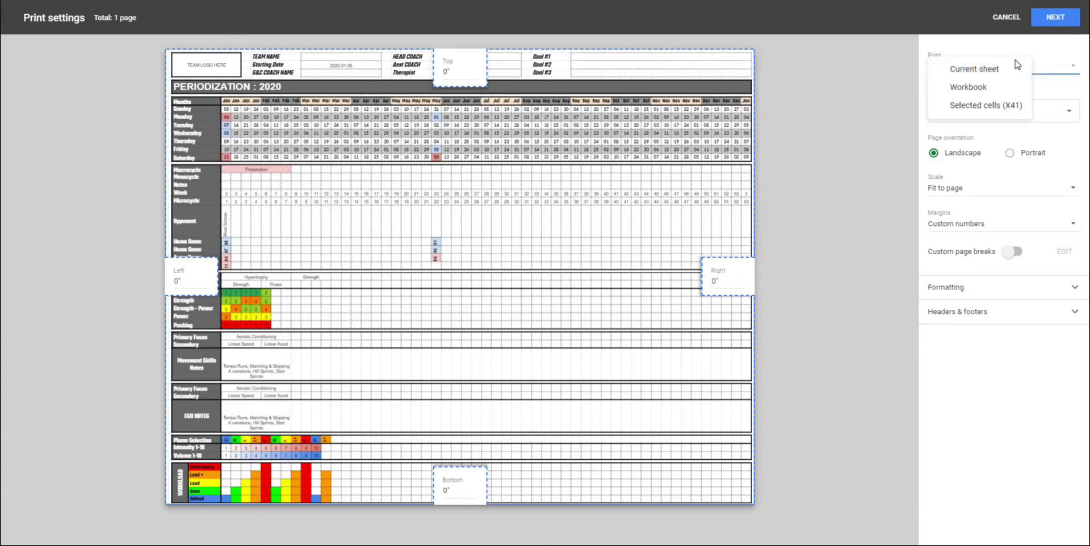
left_click(941, 77)
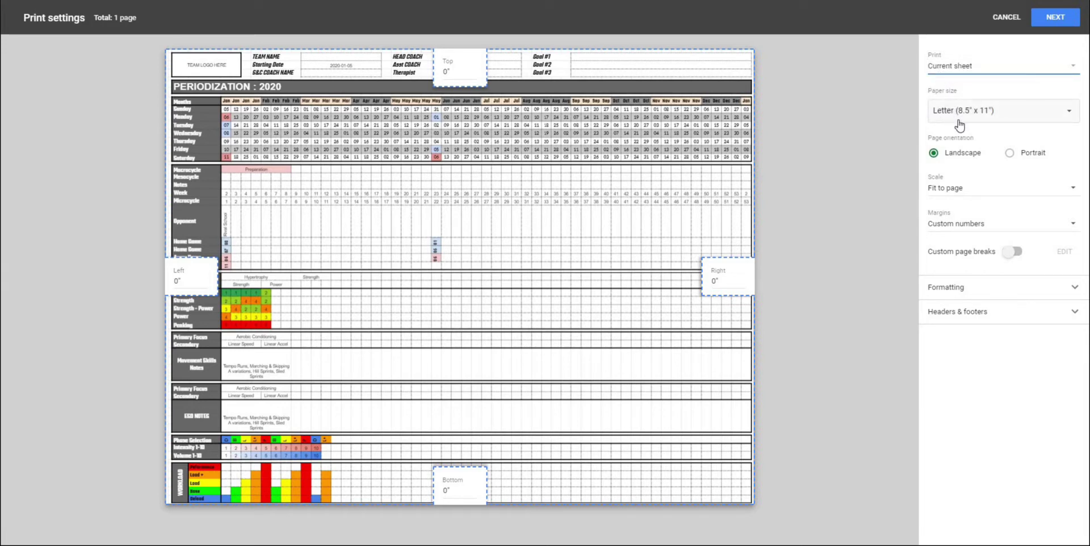
Step: Try the Normal (100%) print scale, look through the preview pages and set the scale back to Fit to page
left_click(971, 191)
left_click(975, 137)
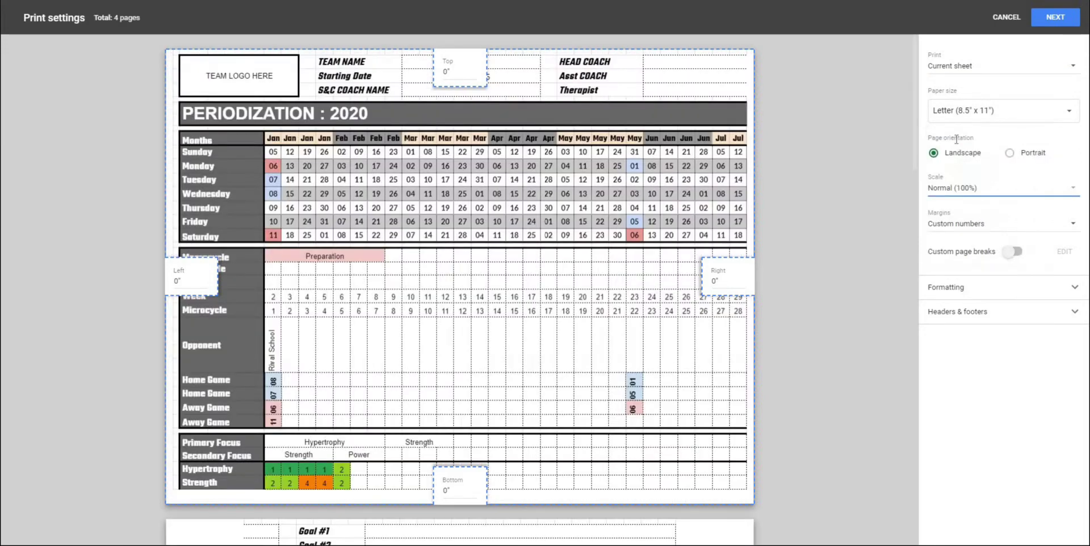
scroll(267, 238, "down", 15)
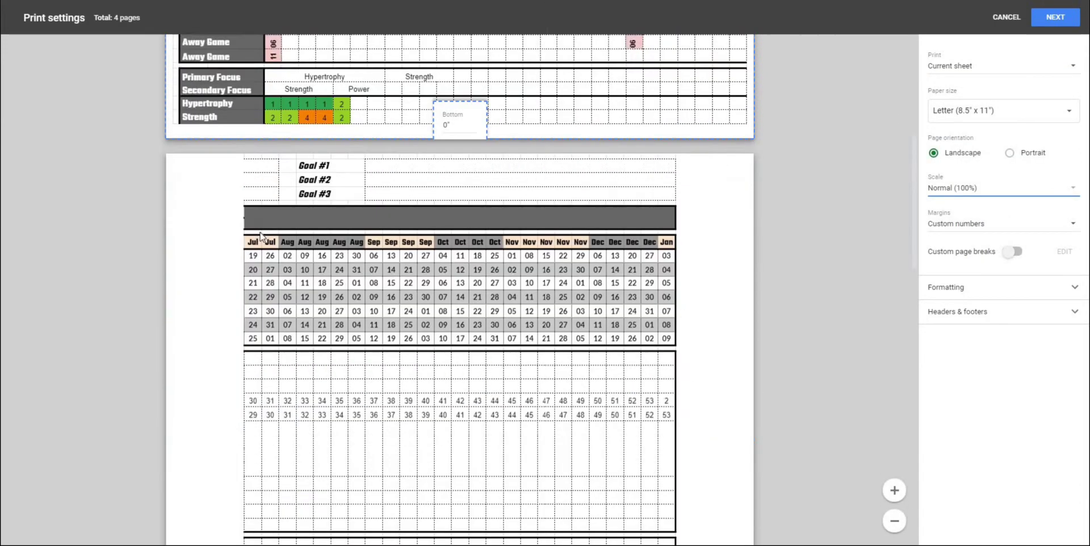
scroll(262, 237, "down", 3)
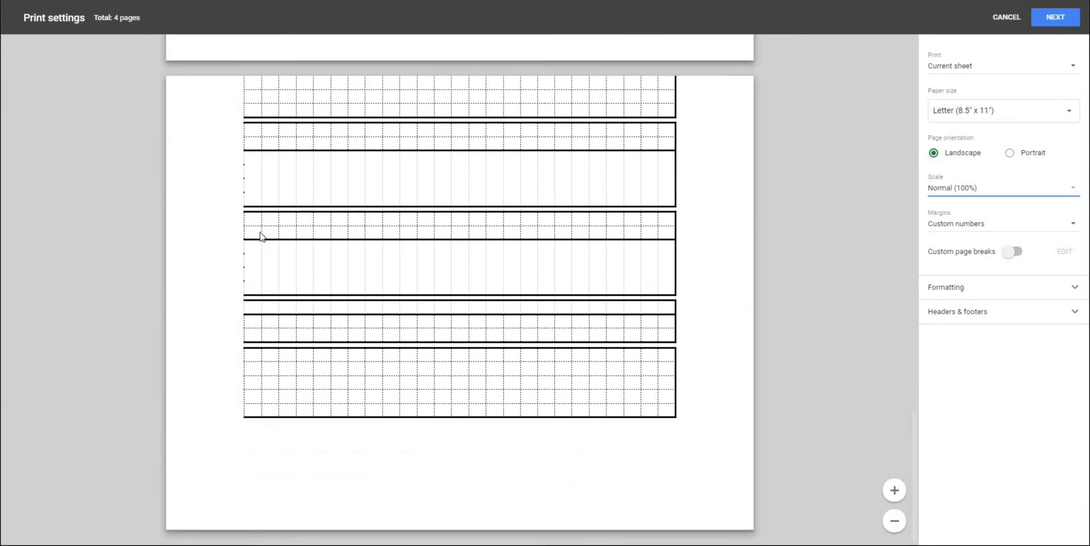
scroll(262, 237, "up", 20)
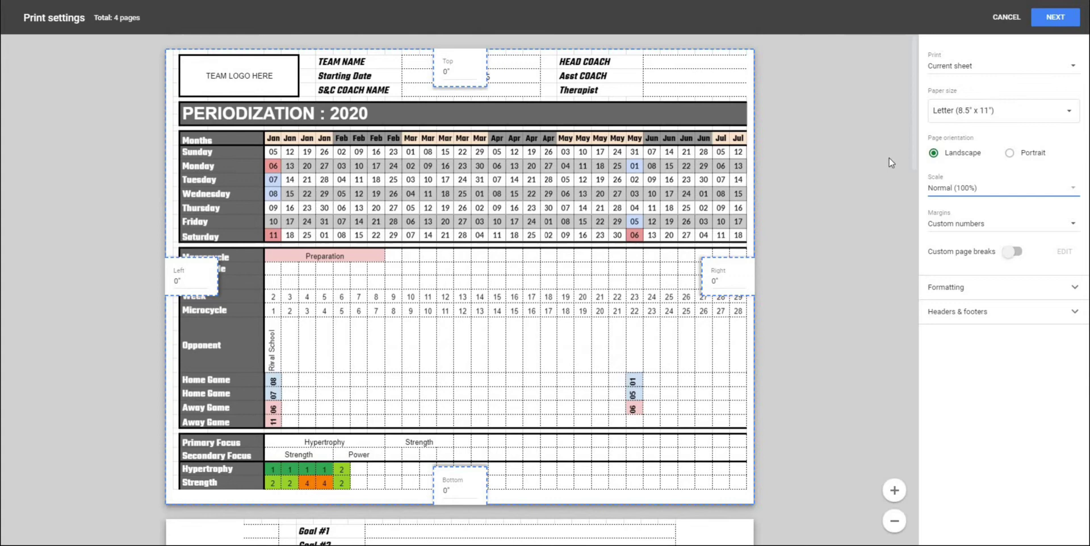
left_click(986, 190)
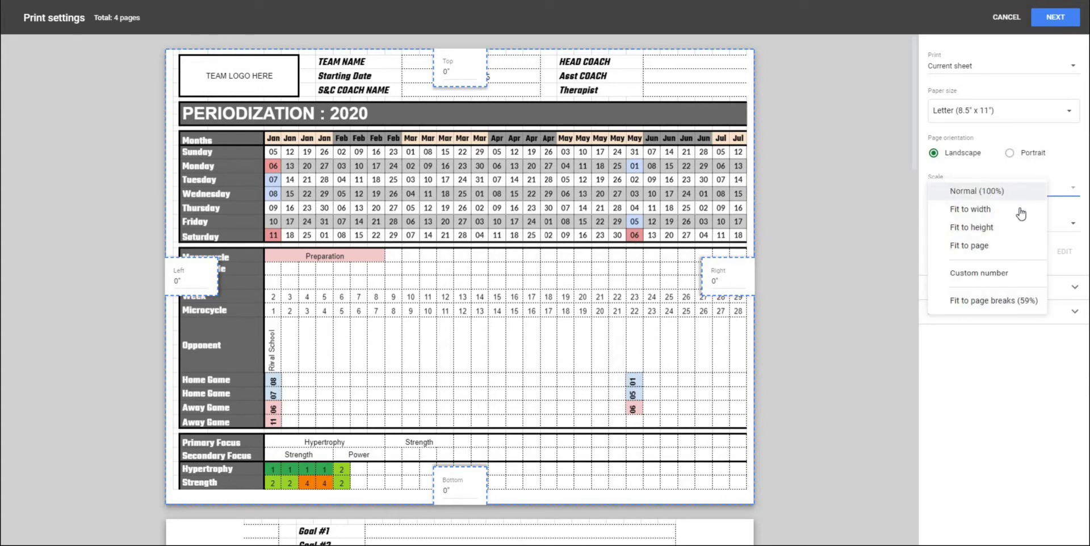
left_click(1009, 246)
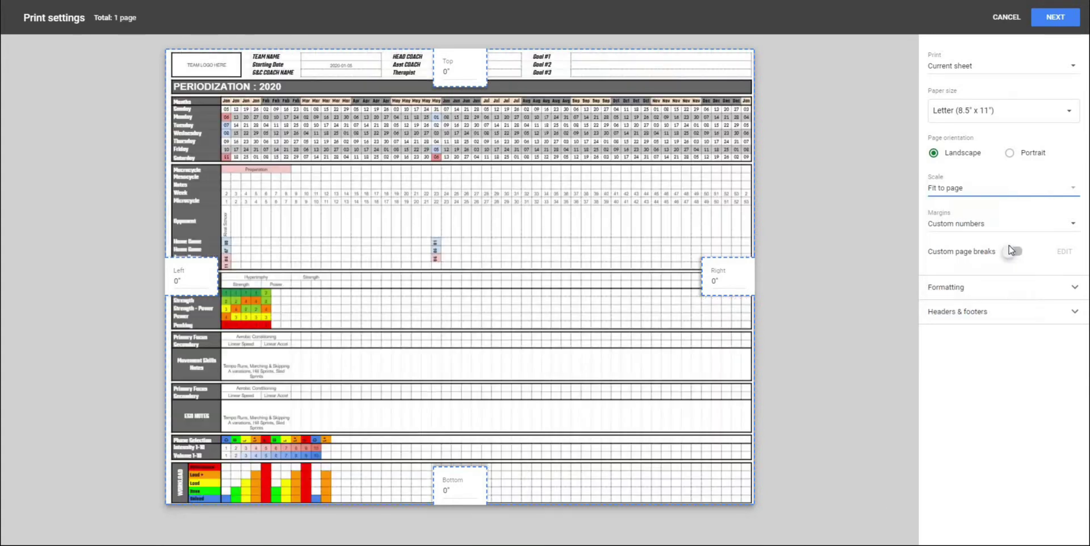
Step: Preview the planner with Normal print margins and switch the margins back to custom numbers
left_click(986, 227)
left_click(963, 166)
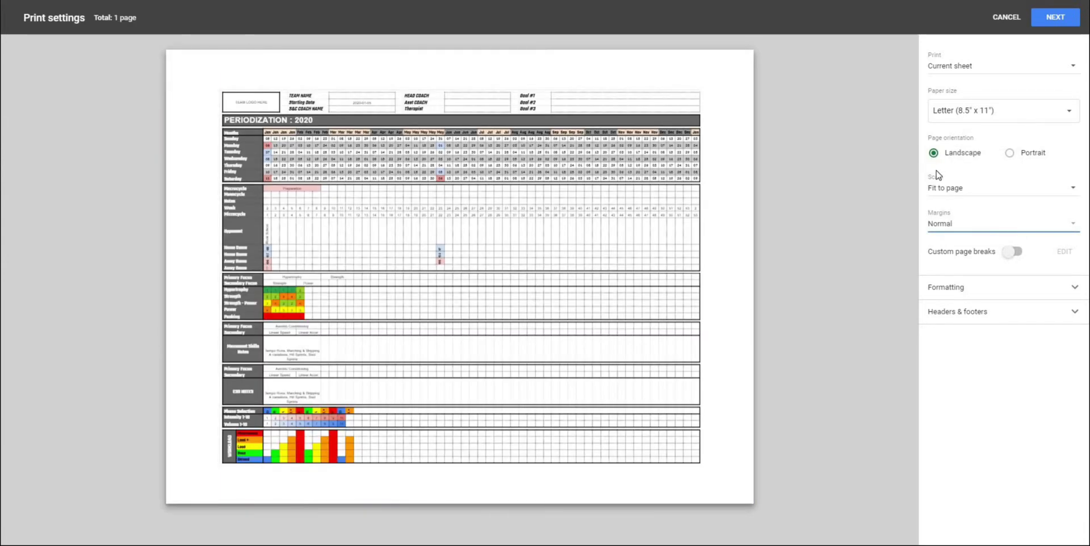
left_click(974, 227)
left_click(984, 288)
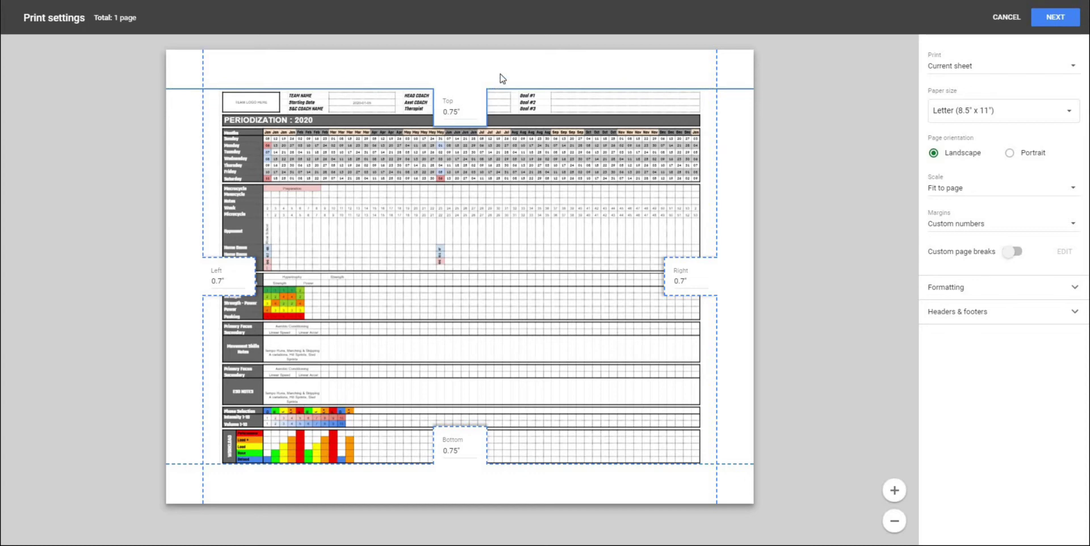
Step: Set the top, left, right and bottom print margins to 0"
left_click_drag(501, 86, 504, 45)
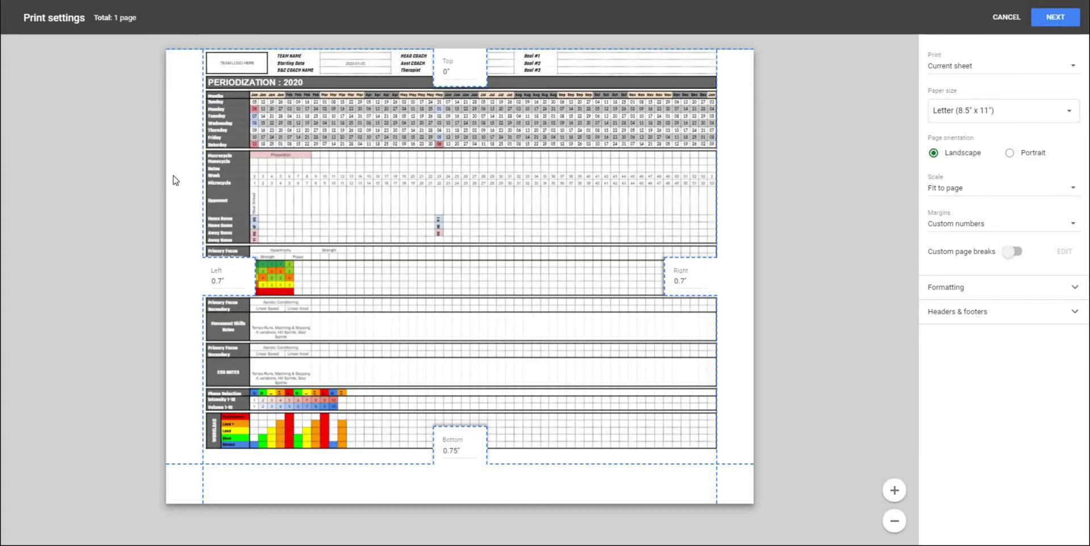
left_click_drag(146, 183, 135, 183)
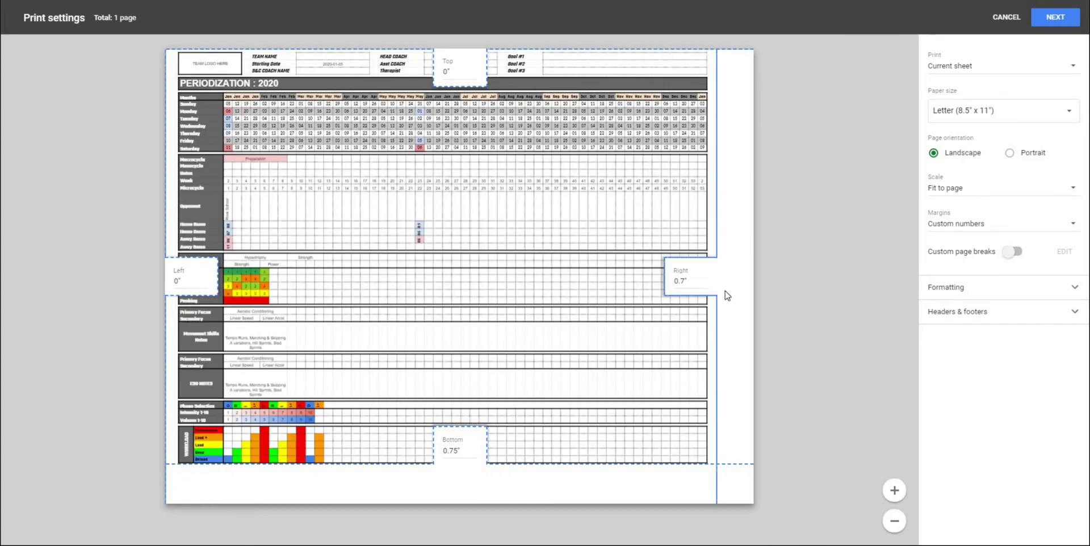
left_click(678, 280)
type("0")
left_click(450, 452)
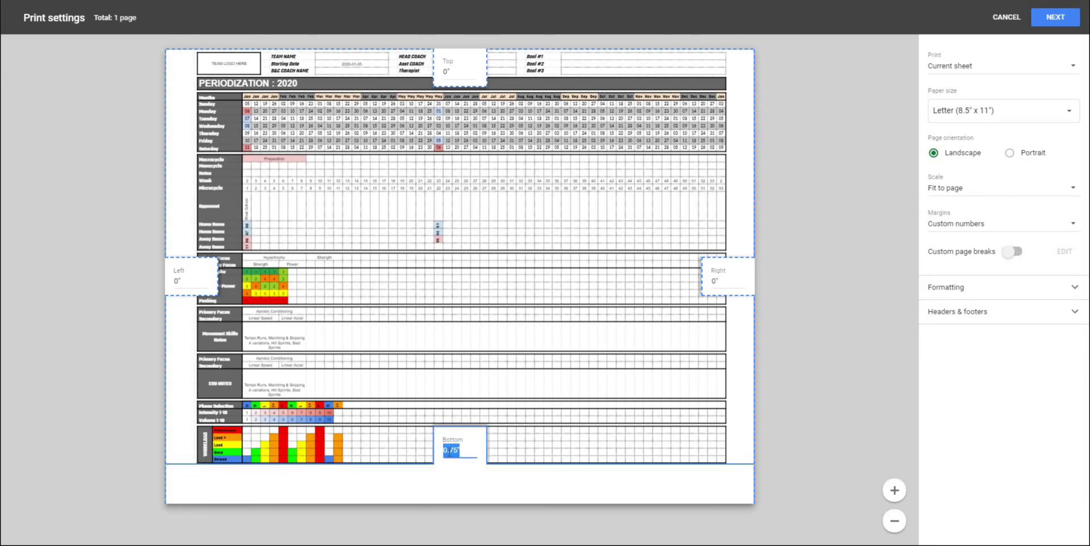
type("0")
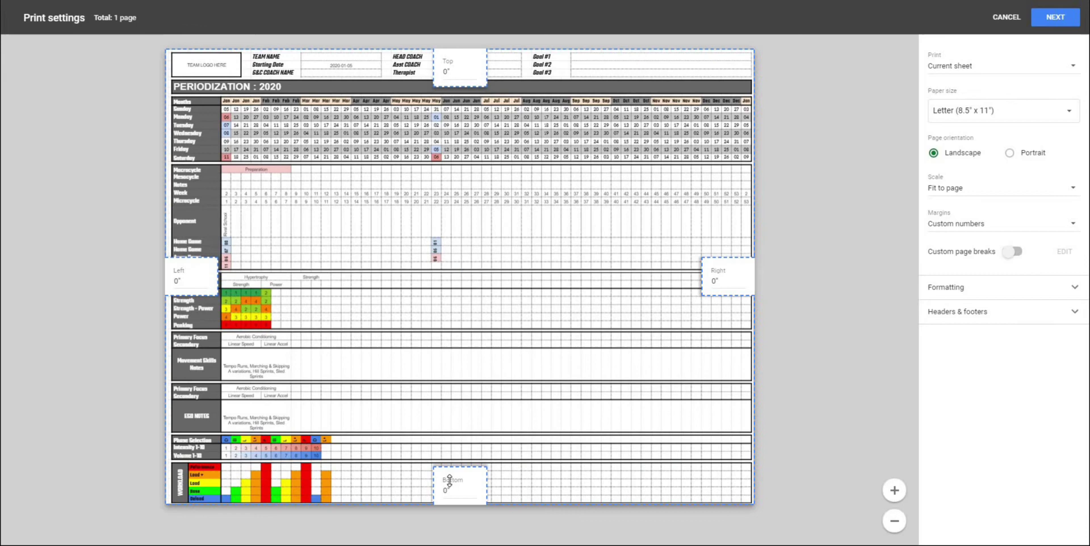
Step: Set the bottom, left, top and right print margins to 0.2"
left_click(454, 488)
left_click(447, 489)
key("Return")
left_click(177, 282)
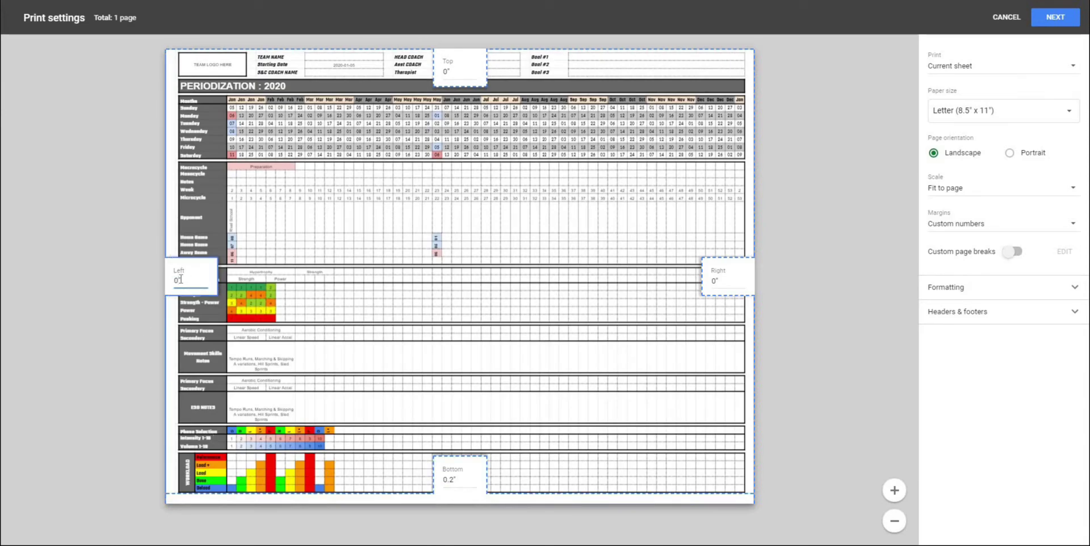
key("Return")
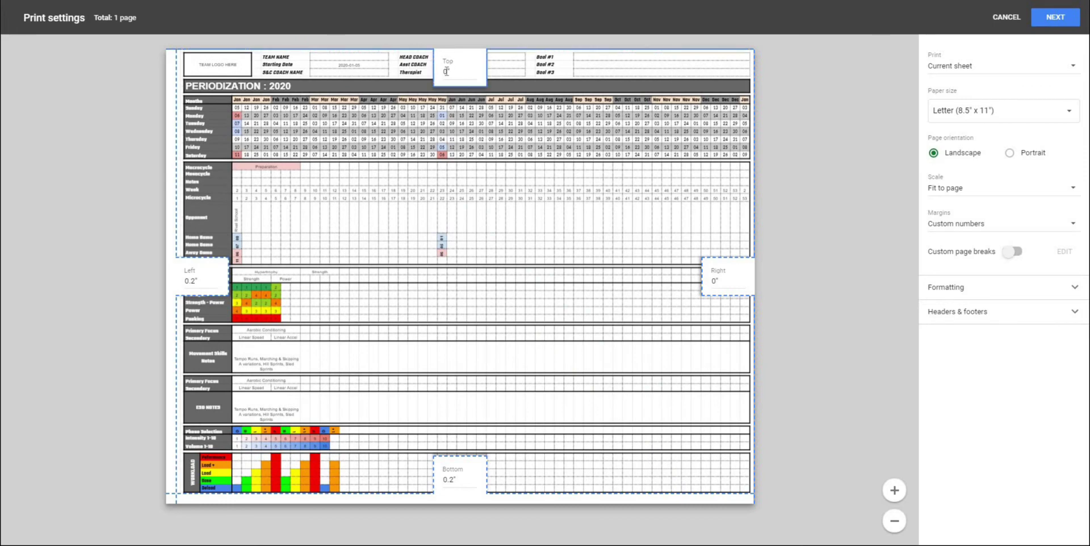
left_click(450, 71)
key("Return")
double_click(716, 280)
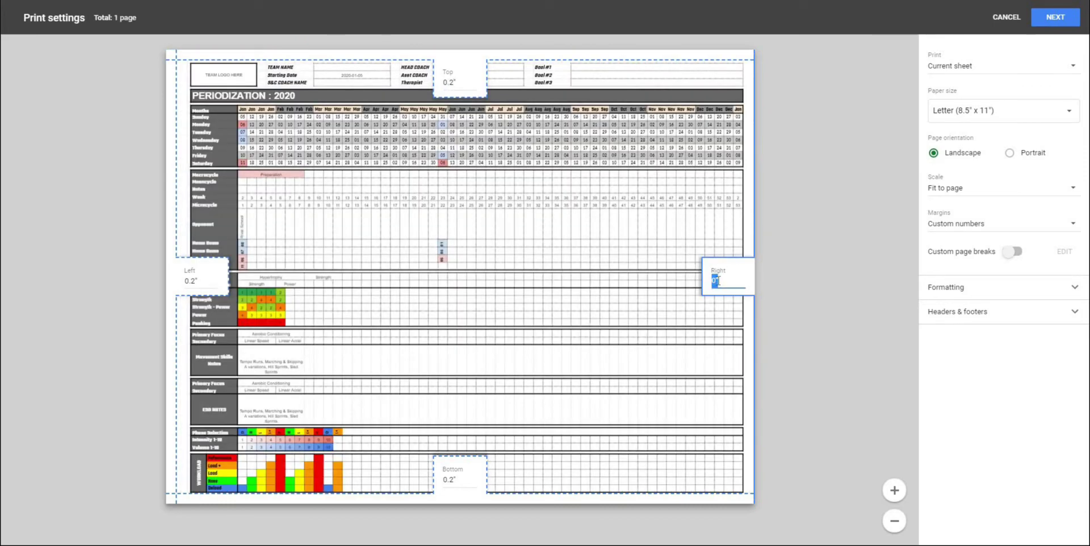
type("0")
type(".2")
key("Return")
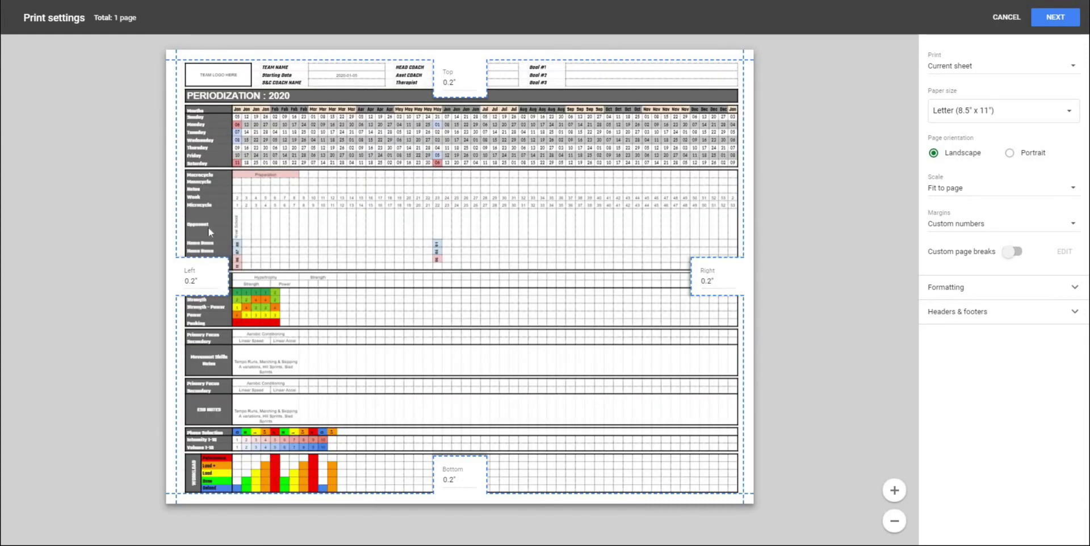
Step: Set the left, top, right and bottom print margins to 0.1"
left_click(194, 280)
type("0.1")
left_click(449, 84)
type("0.1")
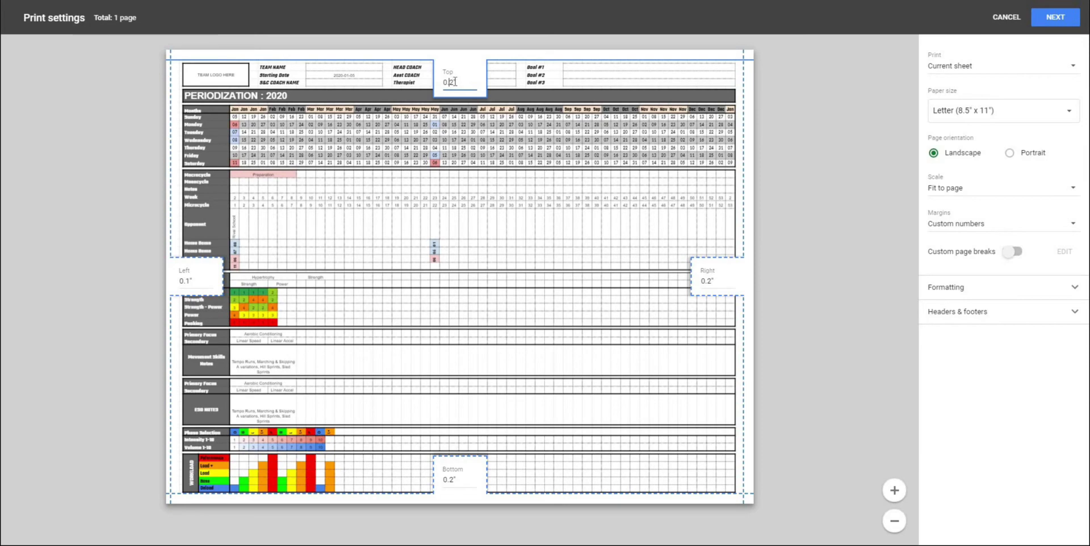
left_click(708, 281)
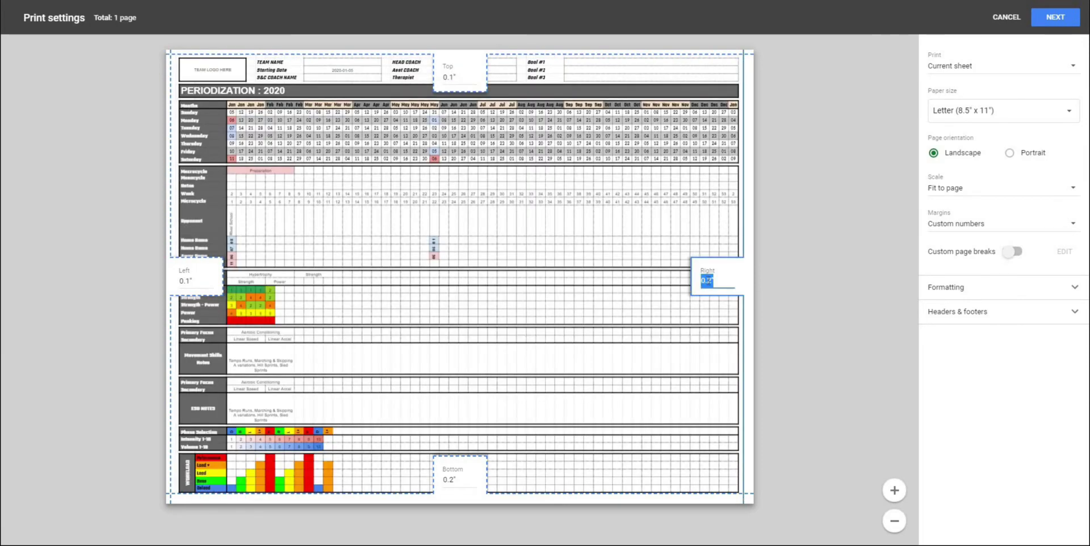
type("0.1")
left_click(449, 483)
type("0.1")
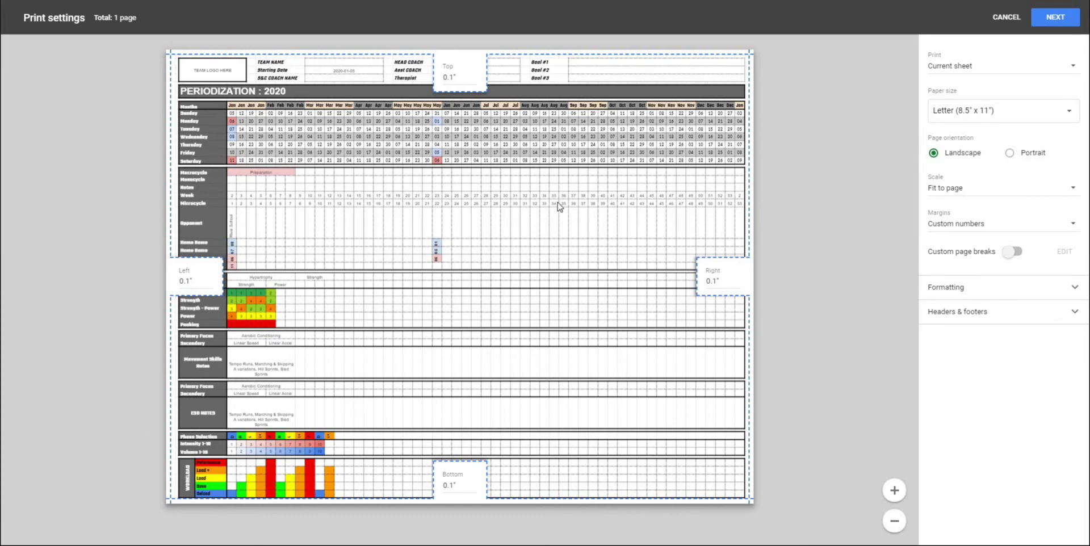
Step: Turn off gridlines and notes in the print formatting options
left_click(1008, 293)
left_click(954, 313)
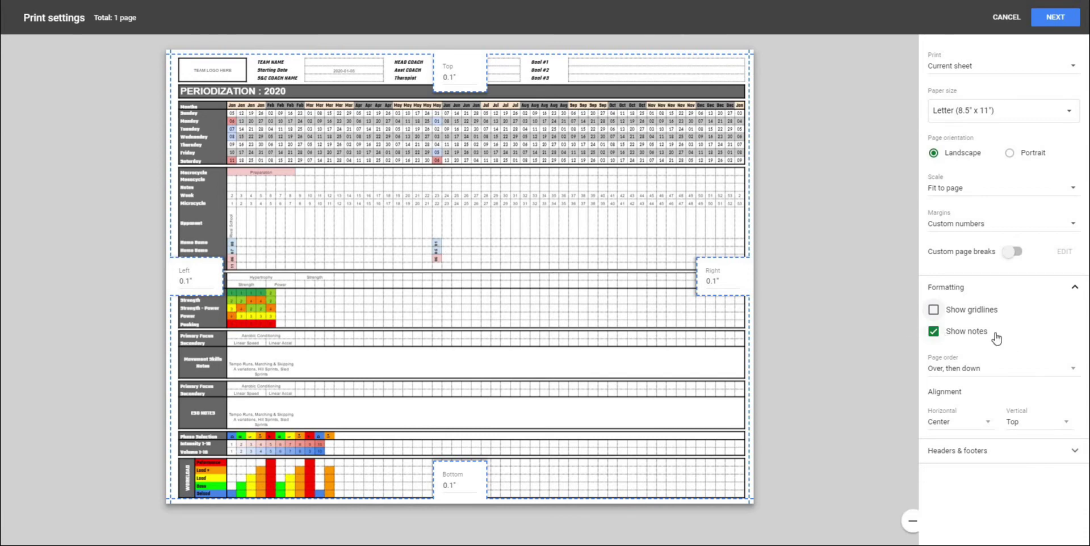
left_click(974, 335)
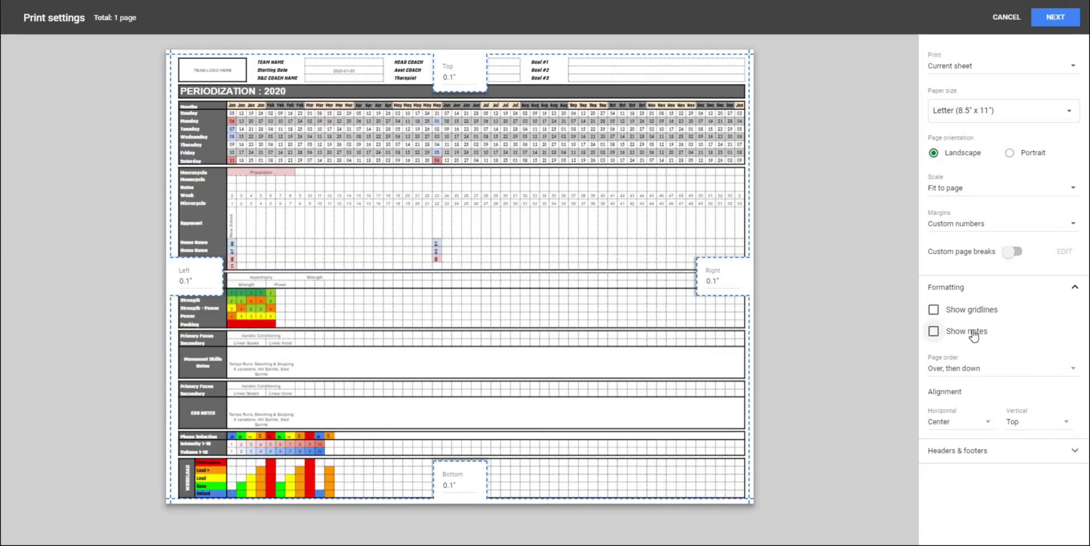
Step: Try Left horizontal alignment, set it back to Center, and set the vertical page alignment to Center
left_click(983, 425)
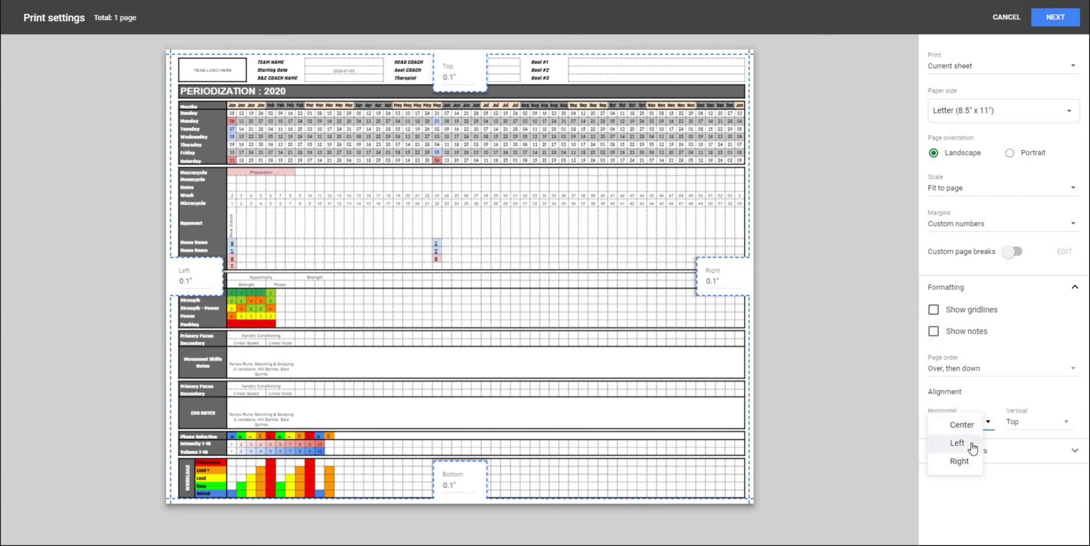
left_click(973, 449)
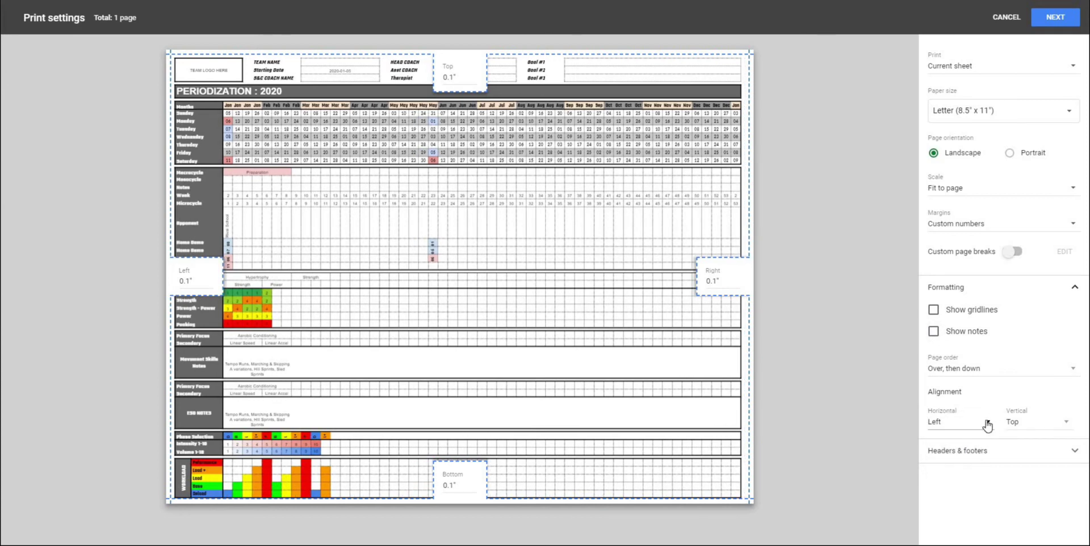
left_click(977, 425)
left_click(968, 408)
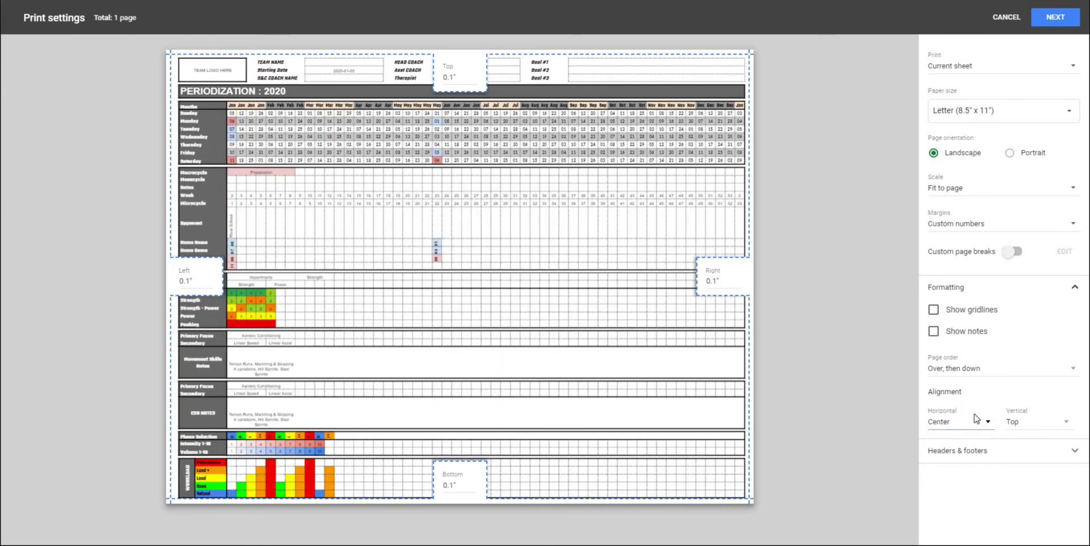
left_click(1055, 427)
left_click(1051, 461)
Step: Try the workbook title, sheet name and current date as printed headers and footers, turning each one off again
left_click(988, 454)
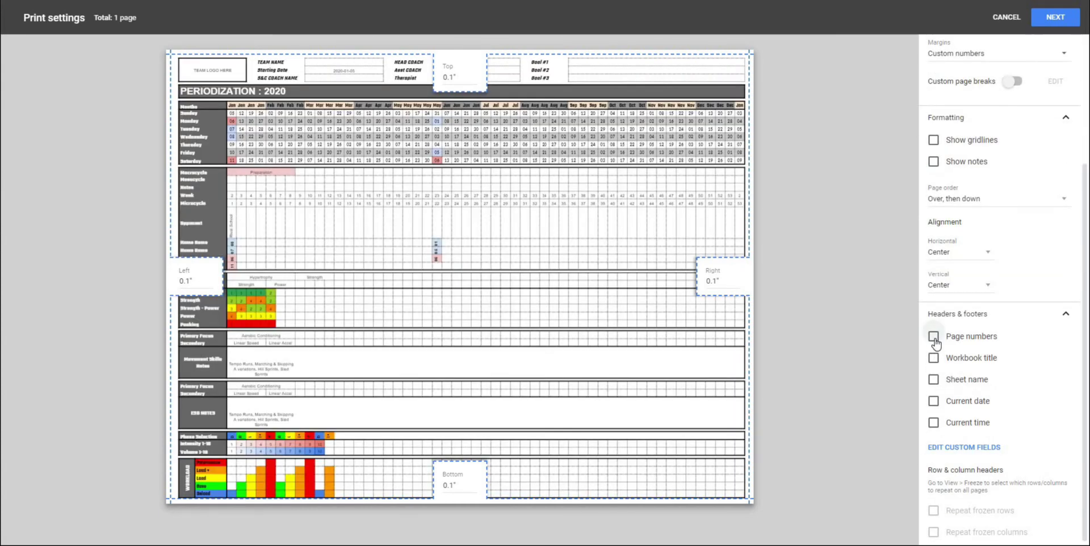
left_click(934, 359)
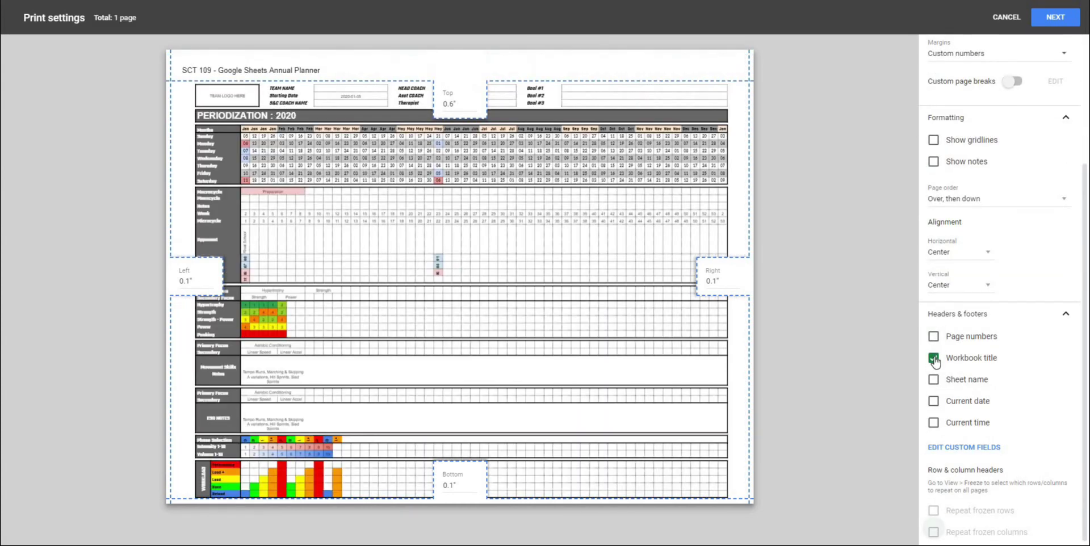
left_click(934, 359)
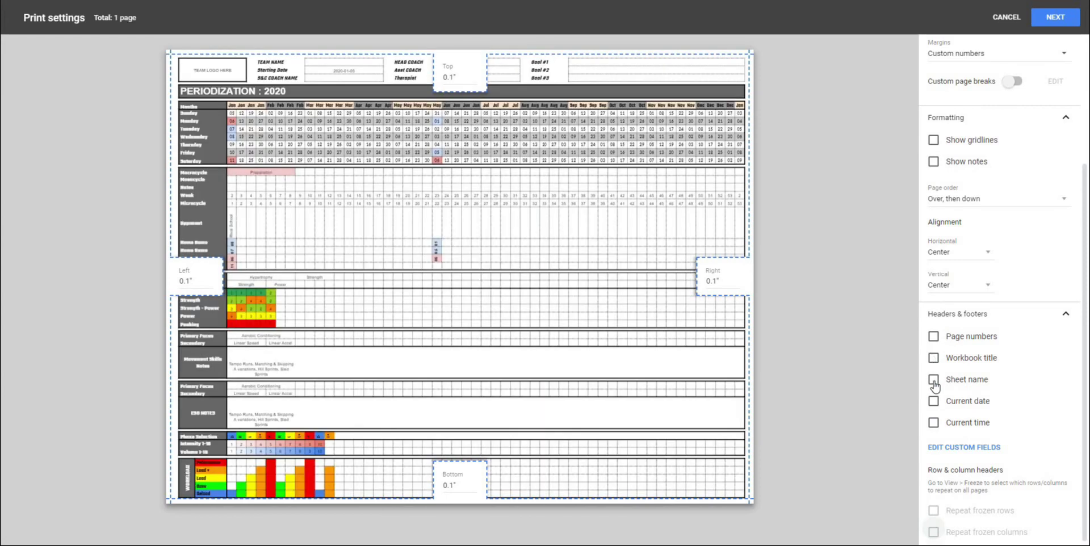
left_click(934, 381)
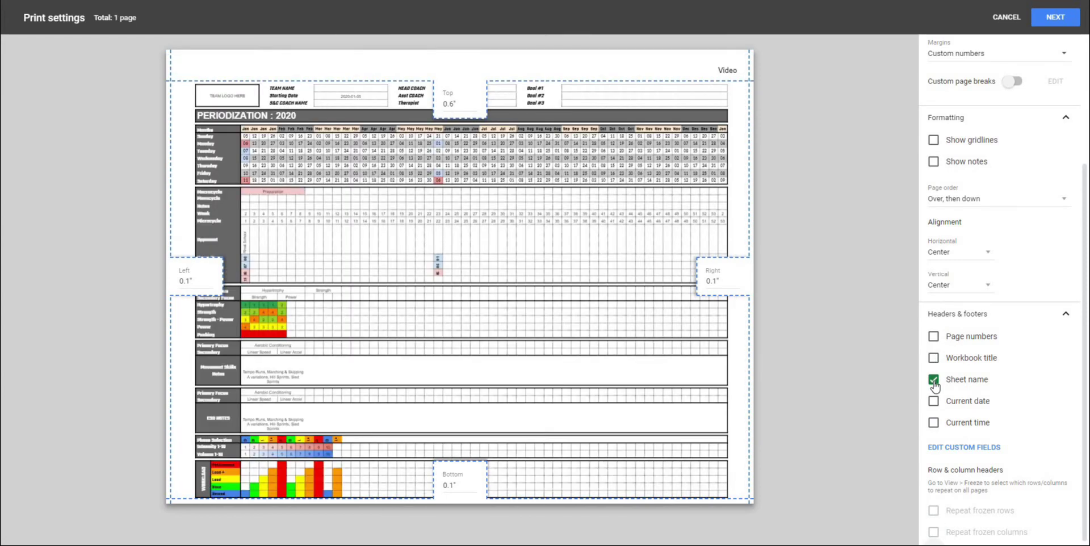
left_click(934, 381)
left_click(934, 402)
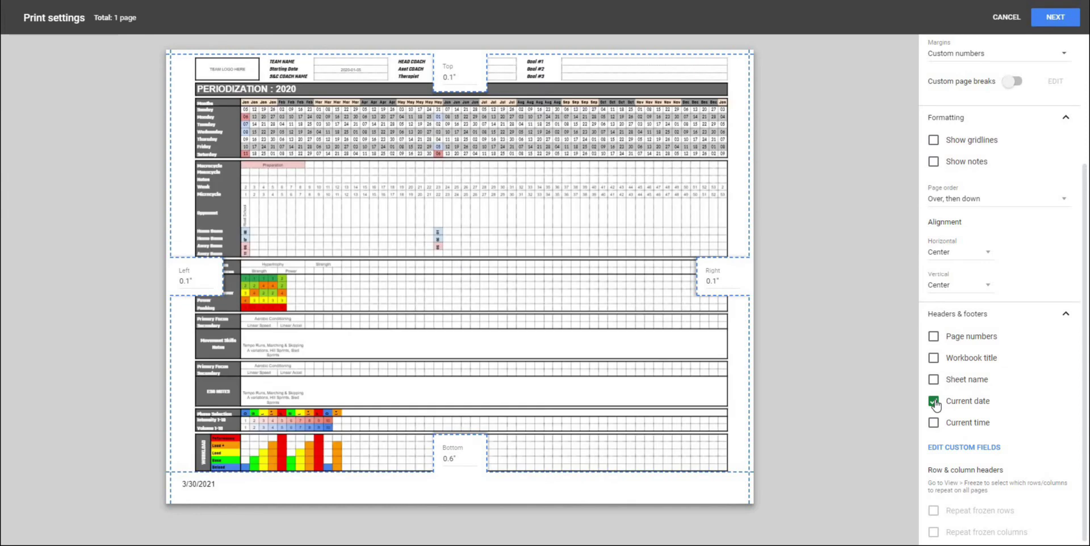
left_click(934, 402)
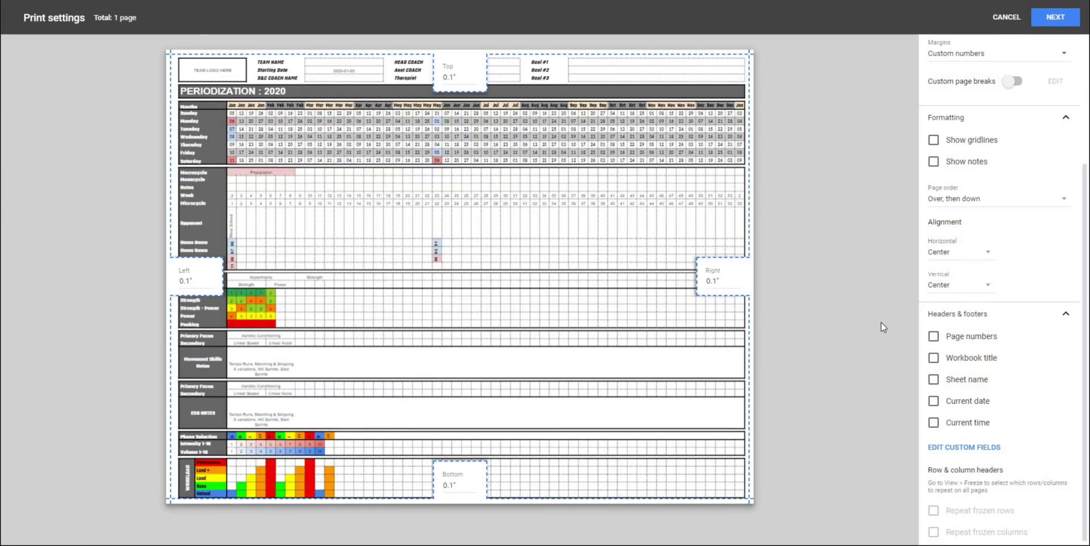
left_click(1064, 315)
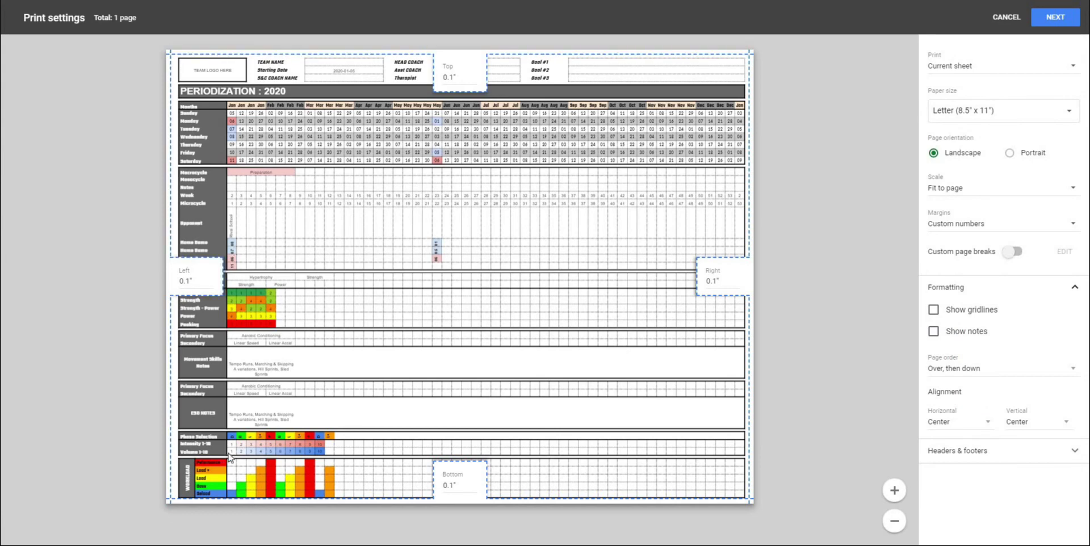
Step: Cancel the print settings and look over the planner sheet from the header rows to the workload chart
left_click(1024, 20)
scroll(574, 339, "up", 6)
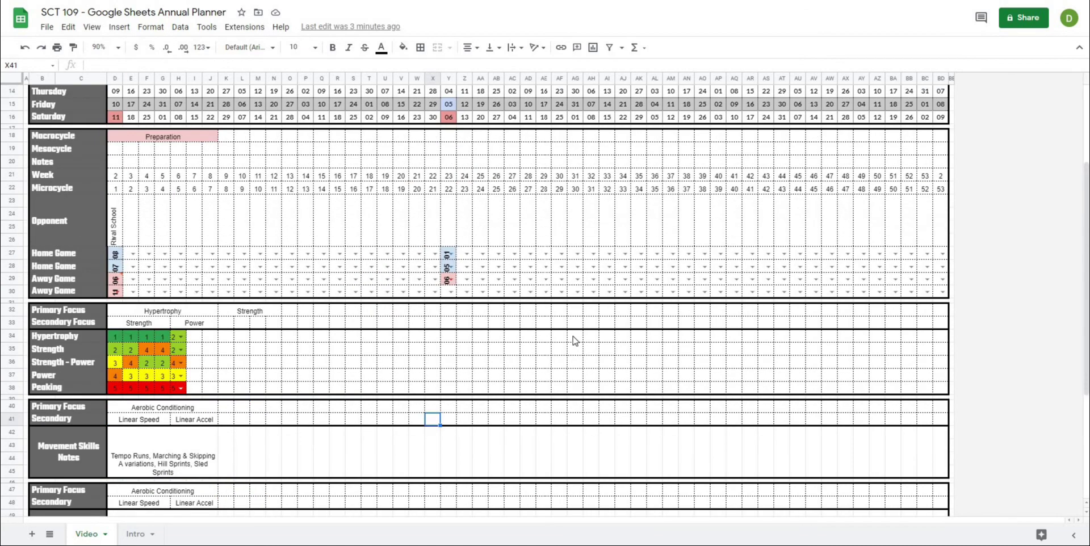
left_click_drag(575, 320, 566, 321)
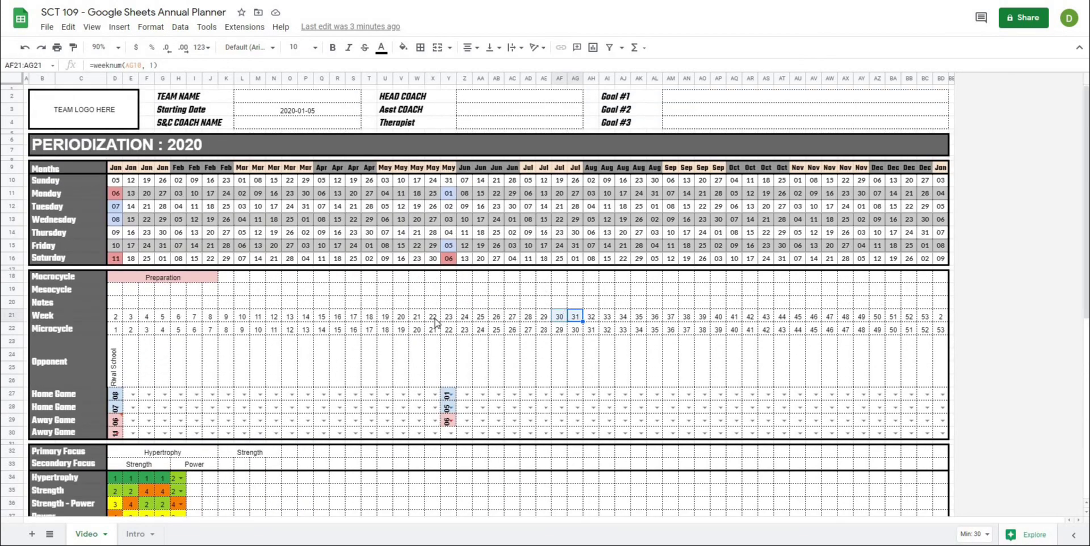
left_click(448, 367)
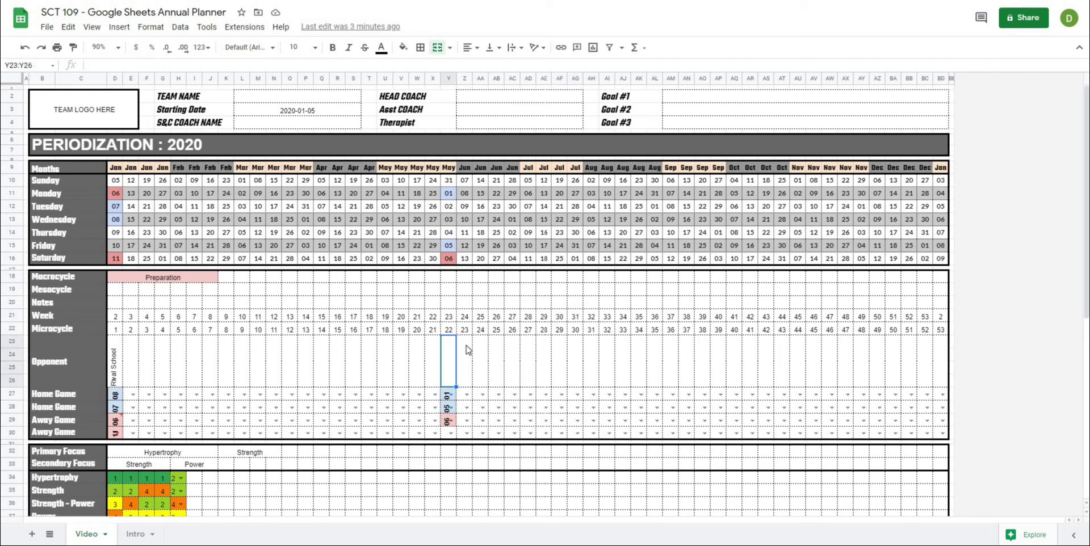
scroll(464, 353, "down", 6)
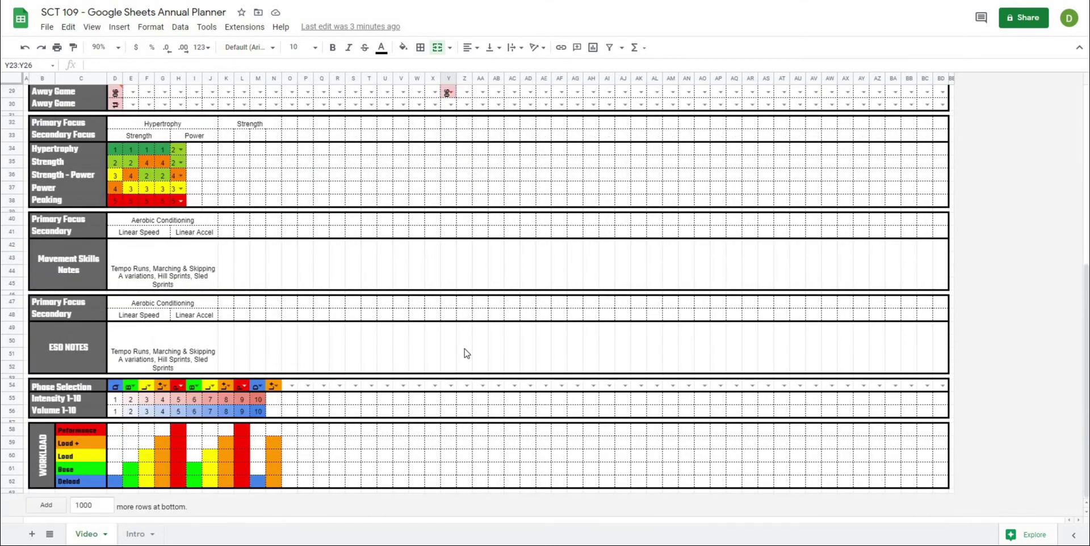
scroll(464, 353, "up", 10)
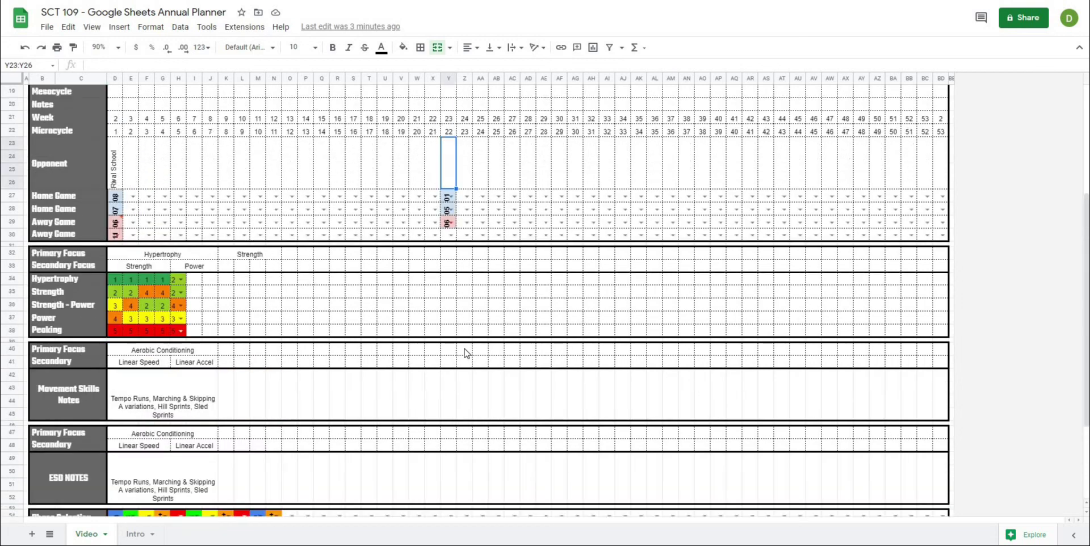